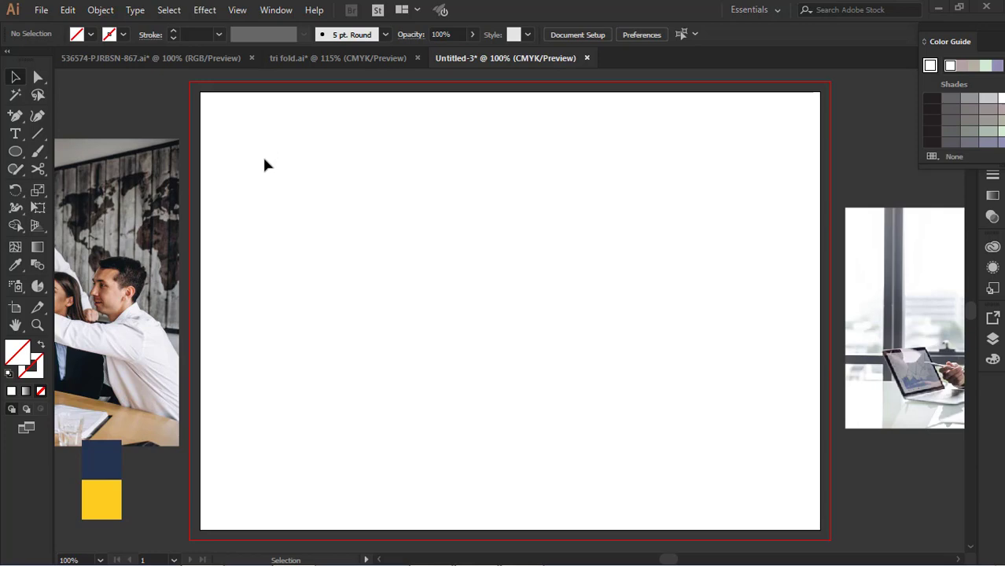
{"action": "left_click", "coordinate": [41, 10]}
{"action": "left_click", "coordinate": [61, 33]}
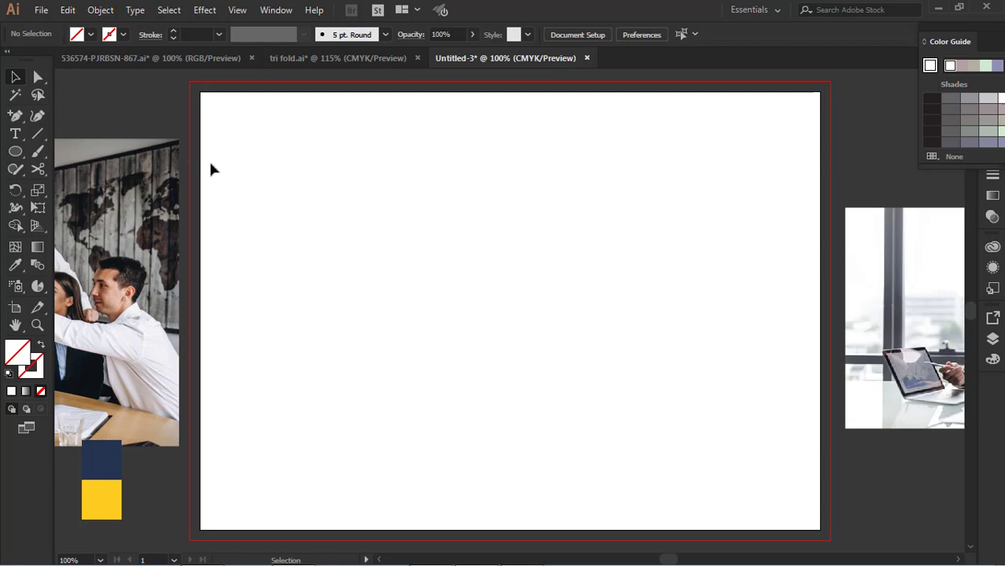
{"action": "key", "text": "ctrl+n"}
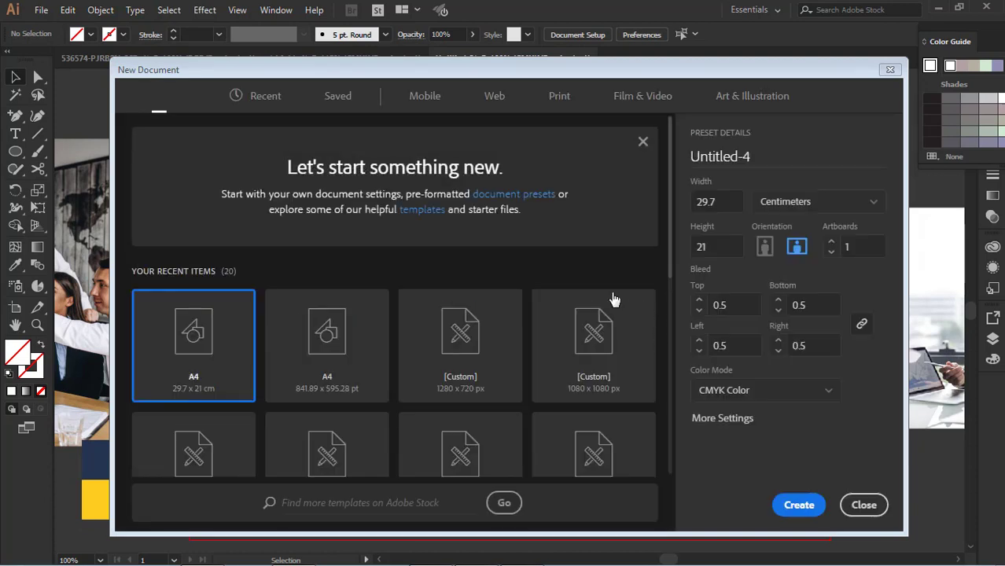
{"action": "left_click", "coordinate": [722, 201]}
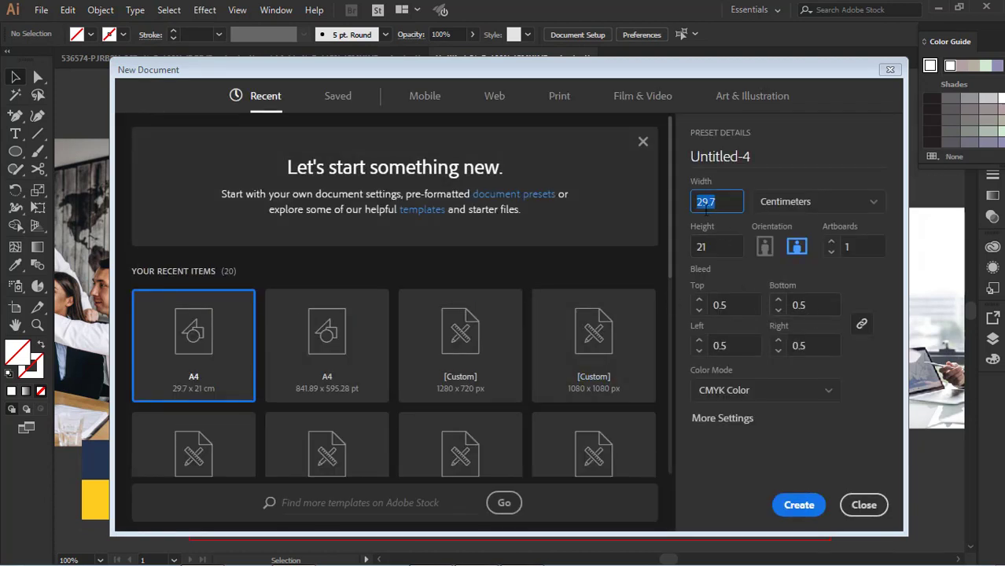
{"action": "key", "text": "Tab"}
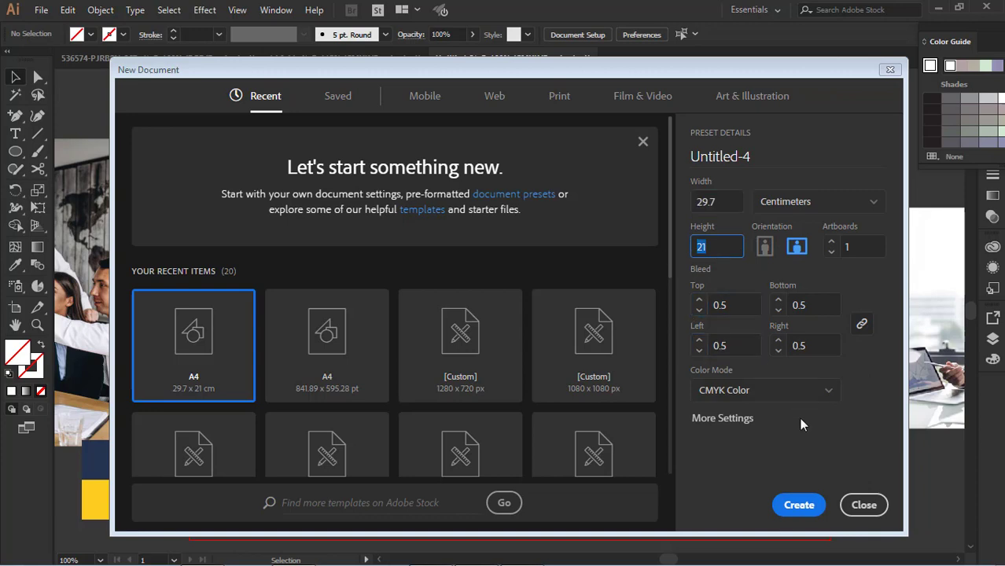
{"action": "left_click", "coordinate": [798, 505]}
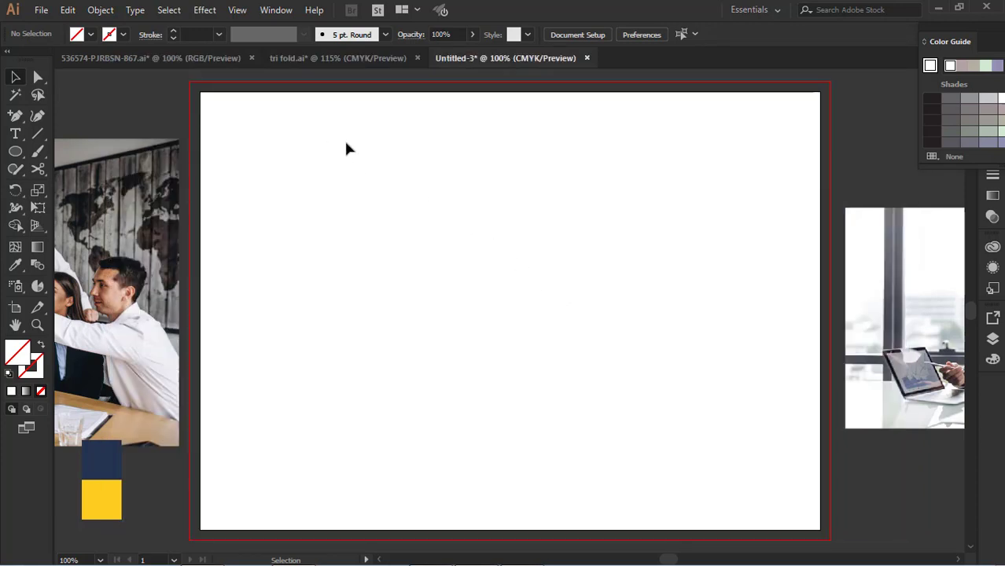
Draw a rectangle covering the whole artboard and divide its width by 3, keeping it centred.
{"action": "left_click_drag", "start_coordinate": [15, 151], "coordinate": [71, 151]}
{"action": "left_click_drag", "start_coordinate": [201, 92], "coordinate": [819, 529]}
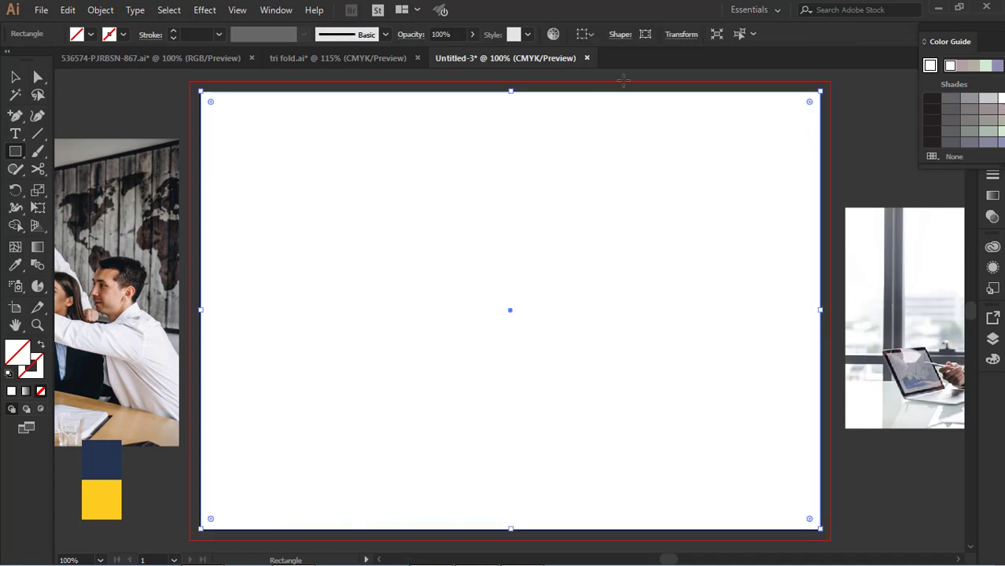
{"action": "left_click", "coordinate": [678, 36]}
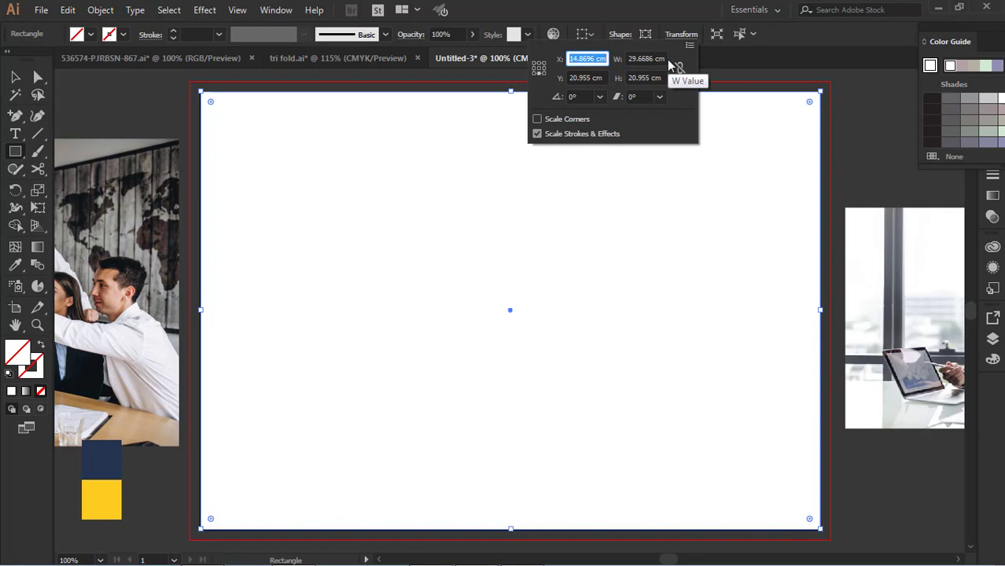
{"action": "left_click", "coordinate": [664, 59]}
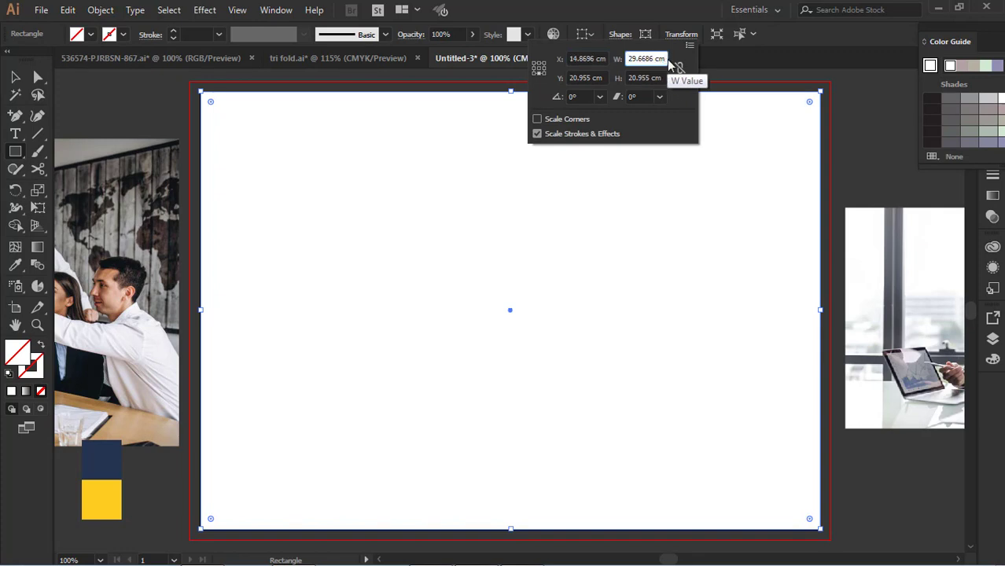
{"action": "type", "text": "/3"}
{"action": "key", "text": "Return"}
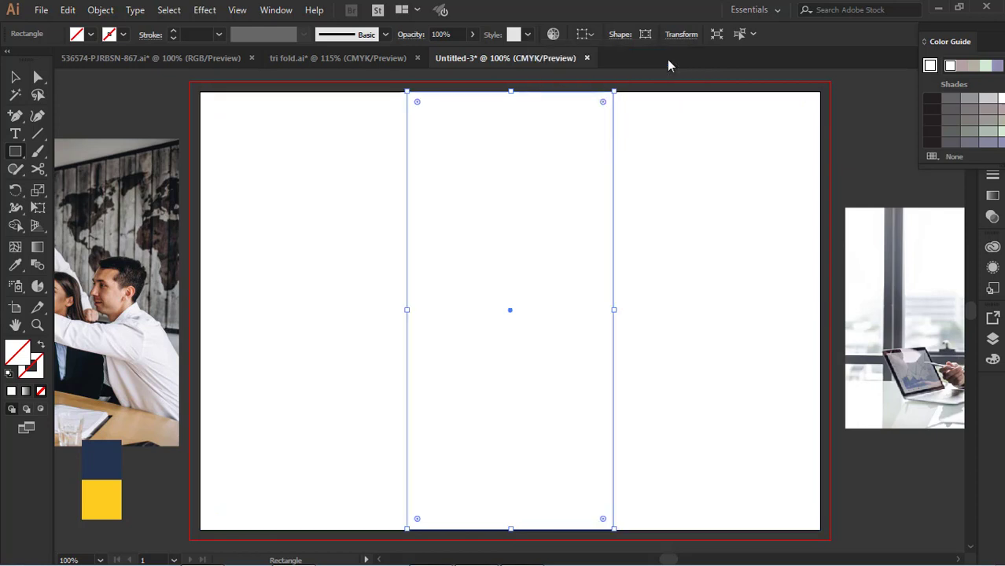
Fill the centred one-third-width rectangle with red and deselect it.
{"action": "left_click", "coordinate": [91, 35]}
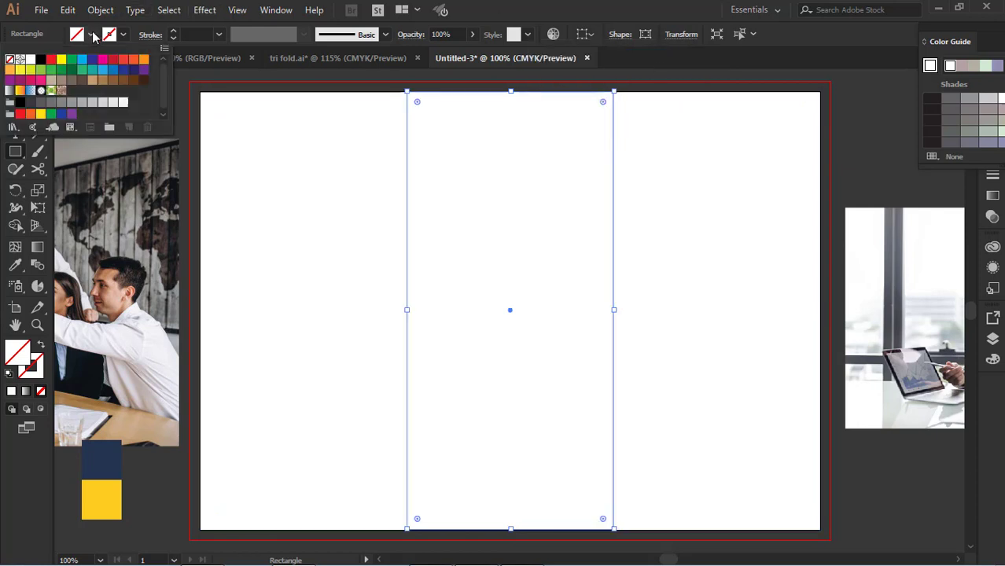
{"action": "left_click", "coordinate": [30, 60]}
{"action": "left_click", "coordinate": [51, 60]}
{"action": "left_click", "coordinate": [51, 41]}
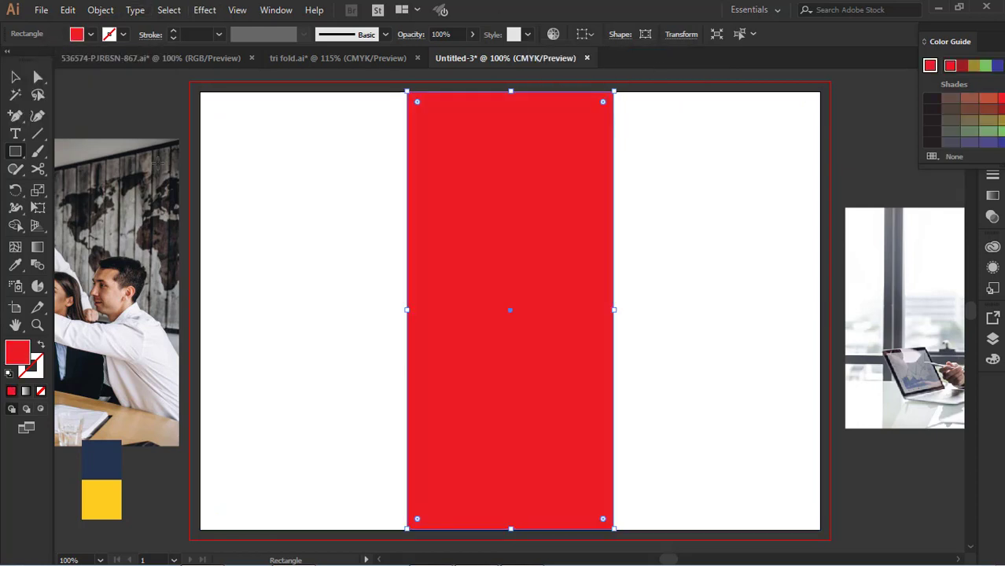
{"action": "left_click", "coordinate": [136, 102]}
{"action": "left_click", "coordinate": [567, 319]}
{"action": "left_click", "coordinate": [15, 77]}
{"action": "left_click", "coordinate": [128, 108]}
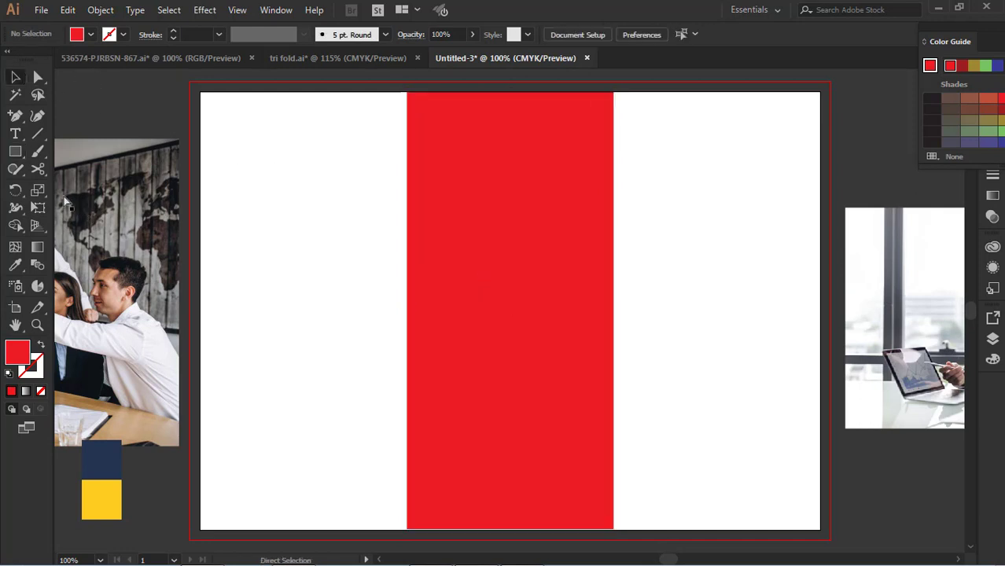
Show the rulers and place vertical guides along both sides of the red rectangle.
{"action": "key", "text": "ctrl+r"}
{"action": "left_click_drag", "start_coordinate": [62, 154], "coordinate": [613, 226]}
{"action": "left_click", "coordinate": [553, 285]}
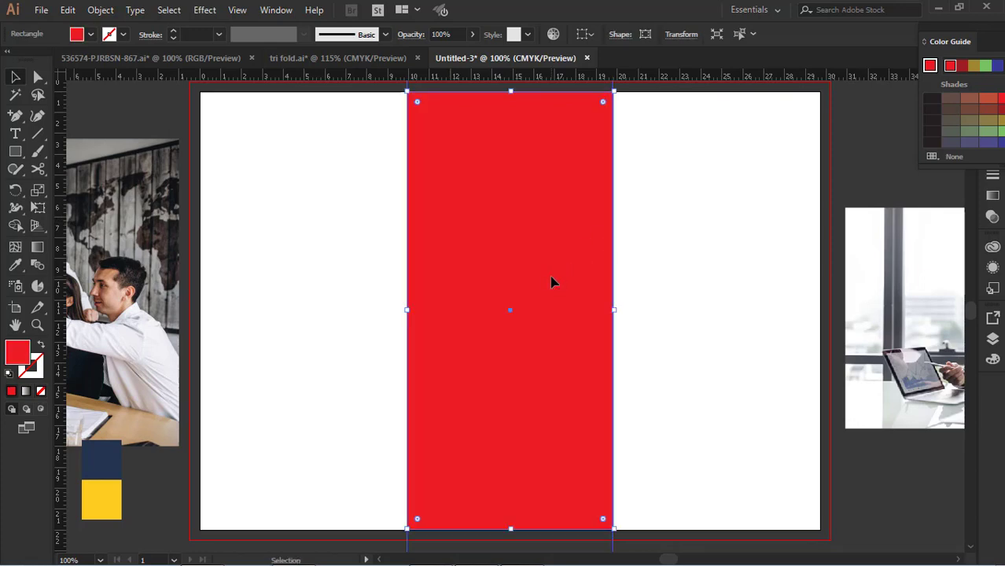
{"action": "key", "text": "a"}
{"action": "key", "text": "ctrl+plus"}
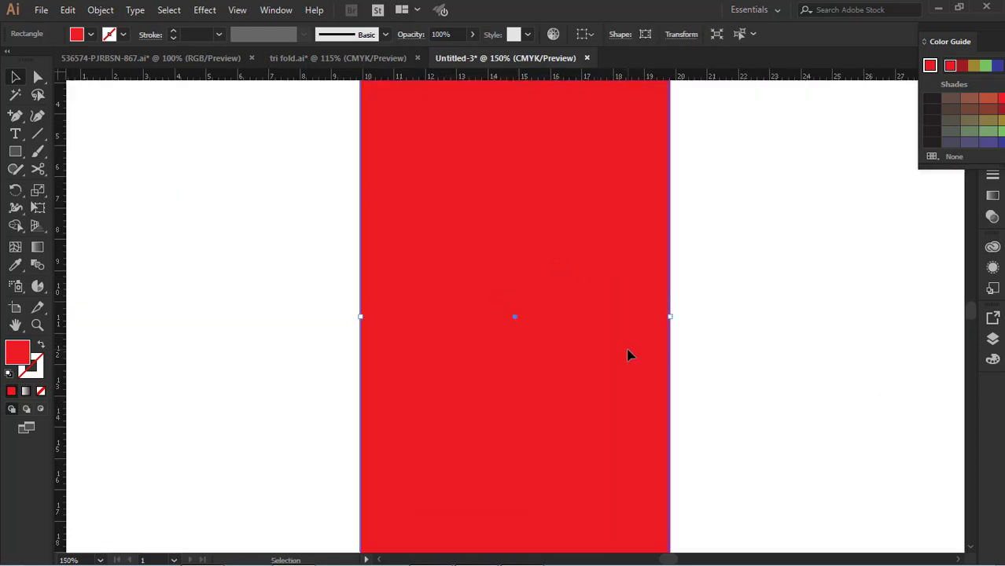
{"action": "left_click", "coordinate": [691, 318]}
{"action": "left_click", "coordinate": [670, 323]}
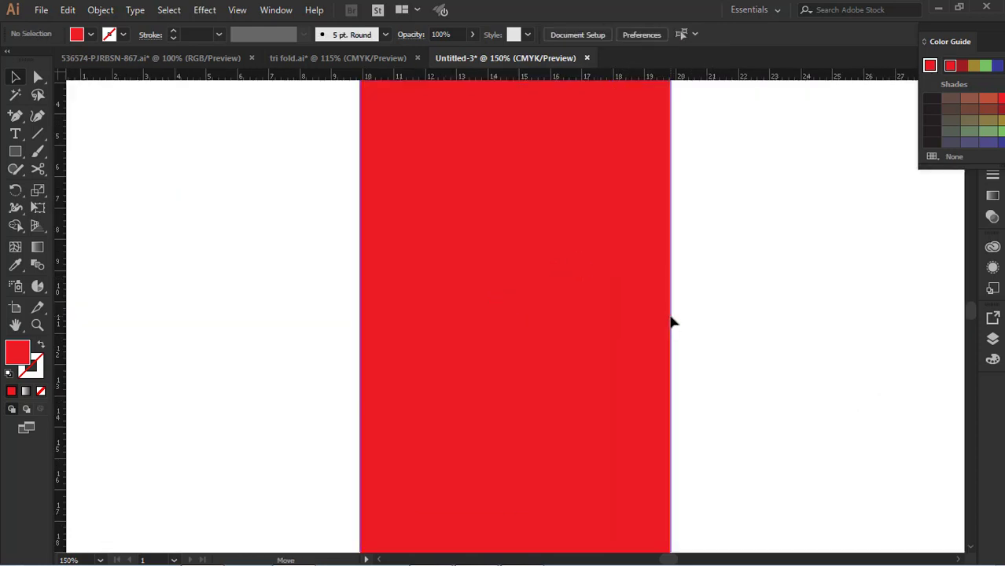
{"action": "key", "text": "a"}
{"action": "key", "text": "ctrl+minus"}
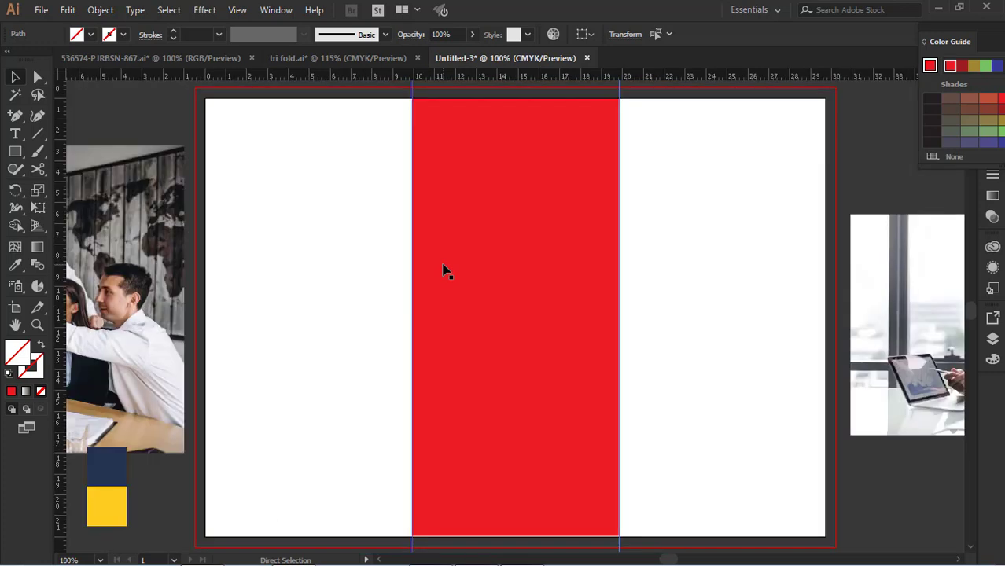
Place guides along the left, right, top and bottom edges of the artboard.
{"action": "key", "text": "v"}
{"action": "left_click_drag", "start_coordinate": [62, 211], "coordinate": [206, 240]}
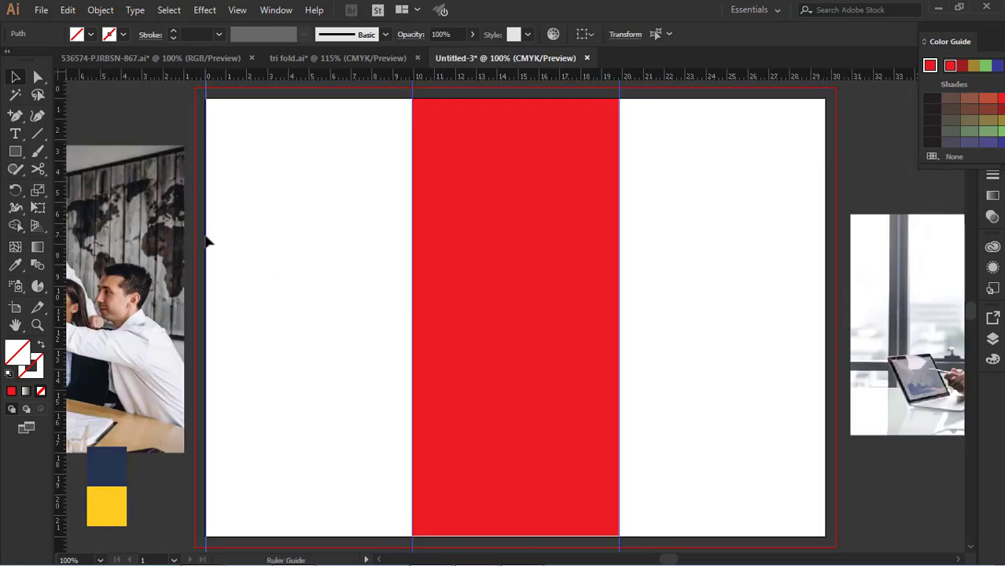
{"action": "left_click_drag", "start_coordinate": [56, 157], "coordinate": [825, 178]}
{"action": "left_click_drag", "start_coordinate": [582, 81], "coordinate": [575, 509]}
{"action": "mouse_move", "coordinate": [574, 511]}
{"action": "left_mouse_down"}
{"action": "mouse_move", "coordinate": [570, 539]}
{"action": "mouse_move", "coordinate": [571, 501]}
{"action": "left_mouse_up"}
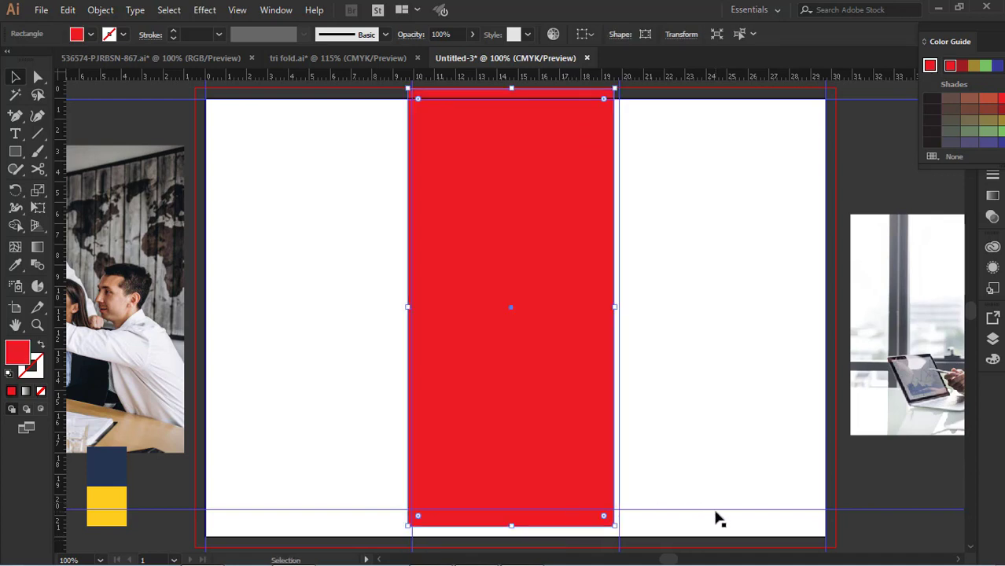
{"action": "left_click_drag", "start_coordinate": [717, 515], "coordinate": [719, 543]}
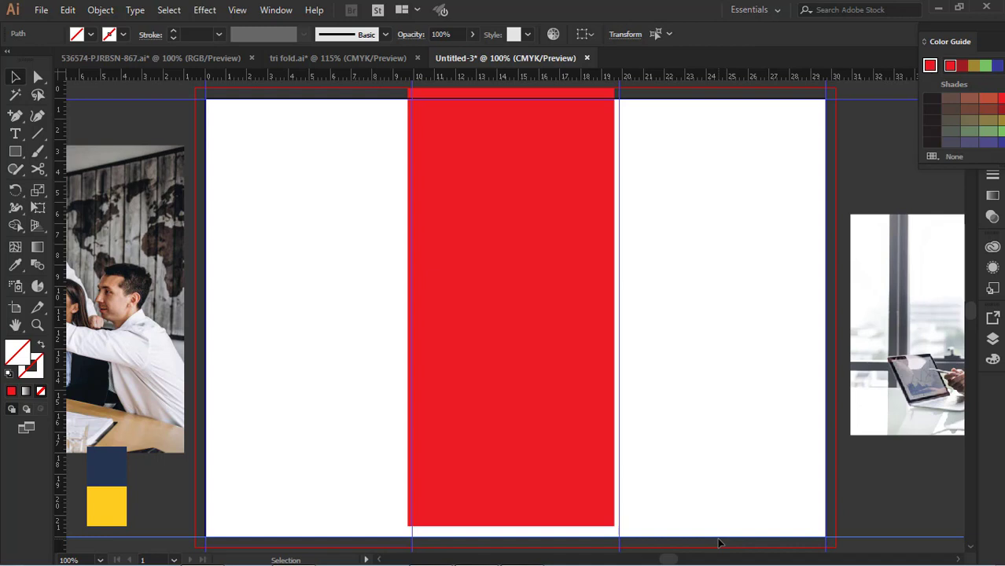
Delete the red rectangle from the middle of the artboard.
{"action": "left_click", "coordinate": [690, 294]}
{"action": "left_click", "coordinate": [519, 253]}
{"action": "key", "text": "Delete"}
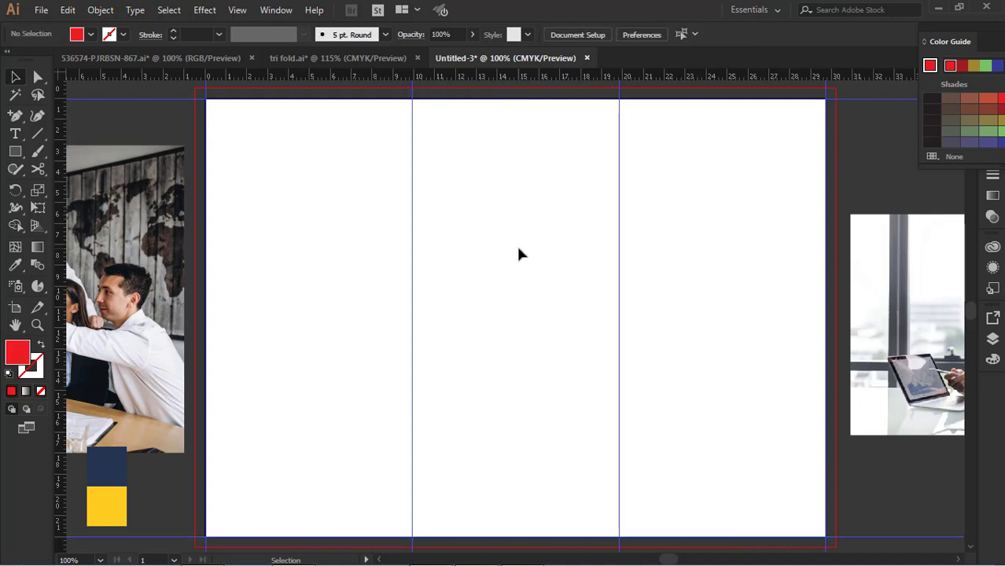
Create a red square 1 cm wide and 1 cm high in the first panel.
{"action": "left_click", "coordinate": [15, 151]}
{"action": "left_click", "coordinate": [307, 211]}
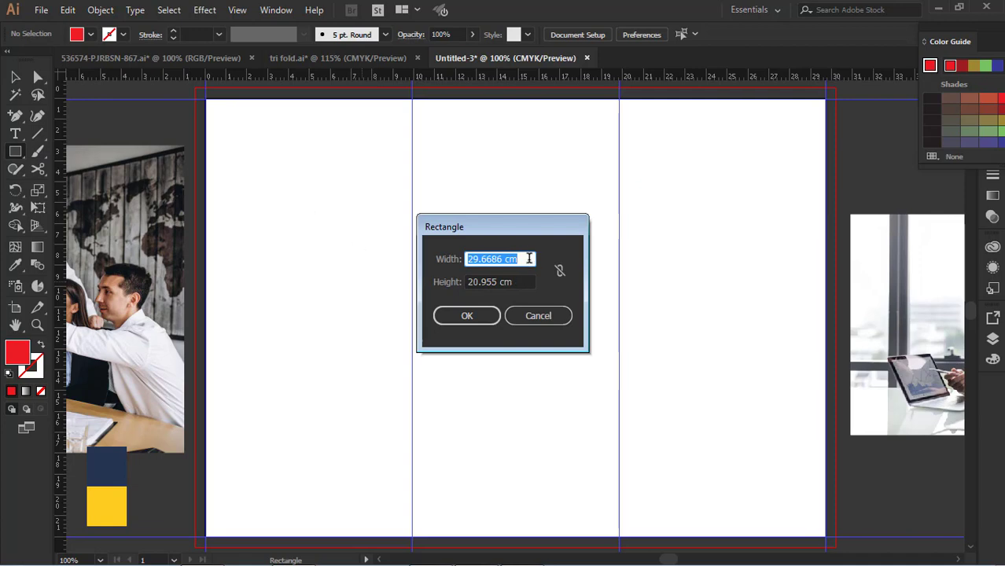
{"action": "type", "text": "1"}
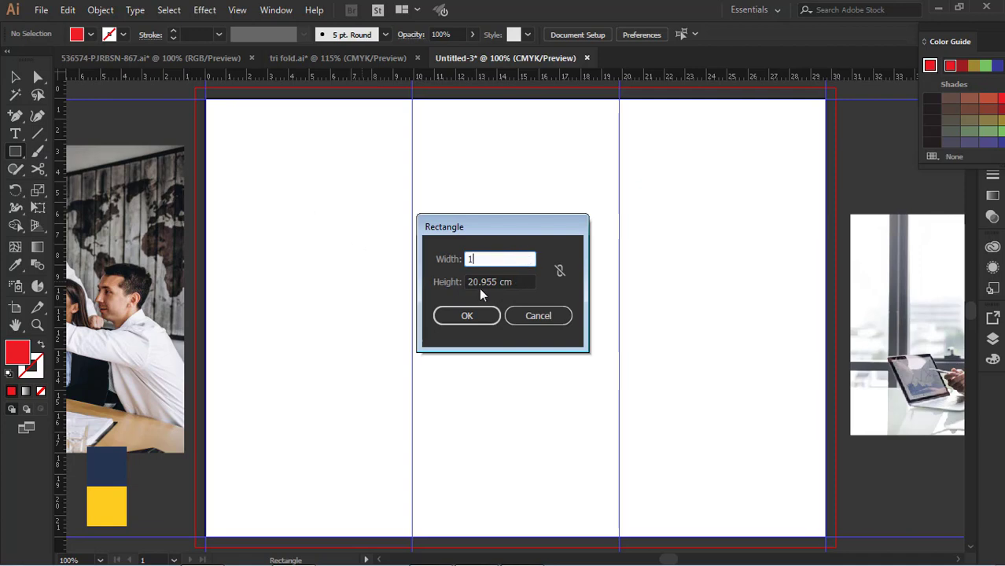
{"action": "key", "text": "Tab"}
{"action": "type", "text": "1"}
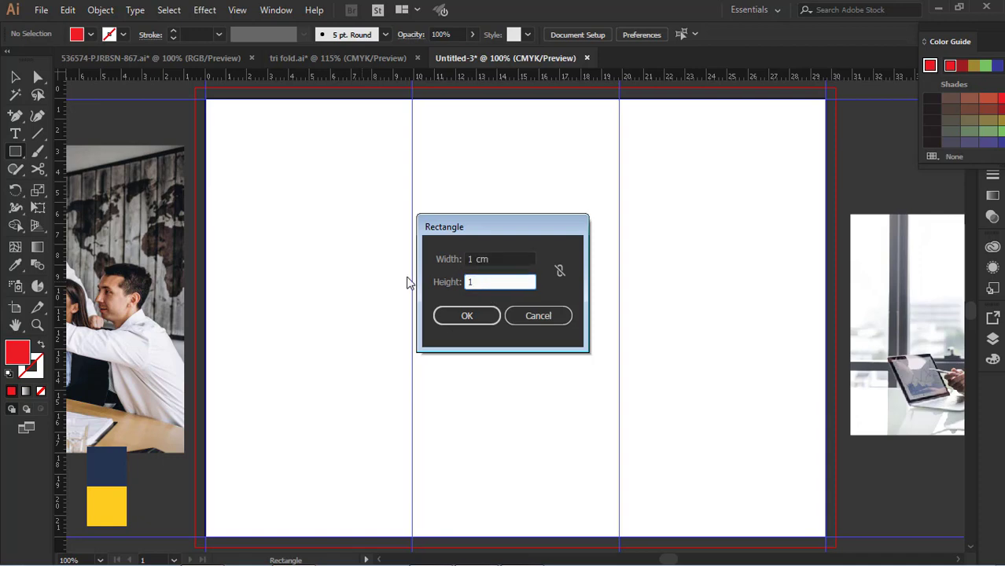
{"action": "key", "text": "Return"}
Move the red square flush against the artboard's left edge.
{"action": "left_click", "coordinate": [13, 78]}
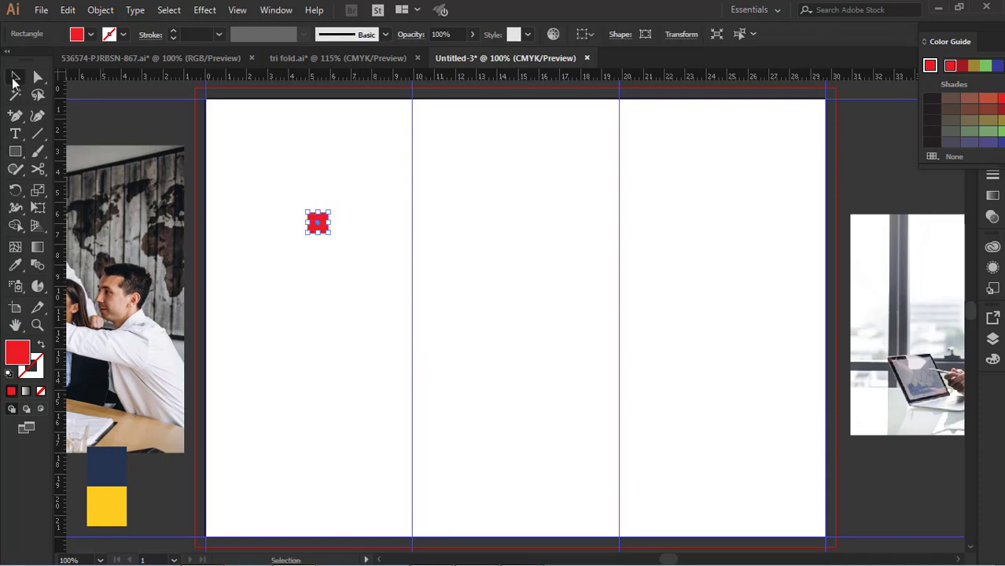
{"action": "left_click", "coordinate": [143, 123]}
{"action": "left_click_drag", "start_coordinate": [315, 233], "coordinate": [218, 230]}
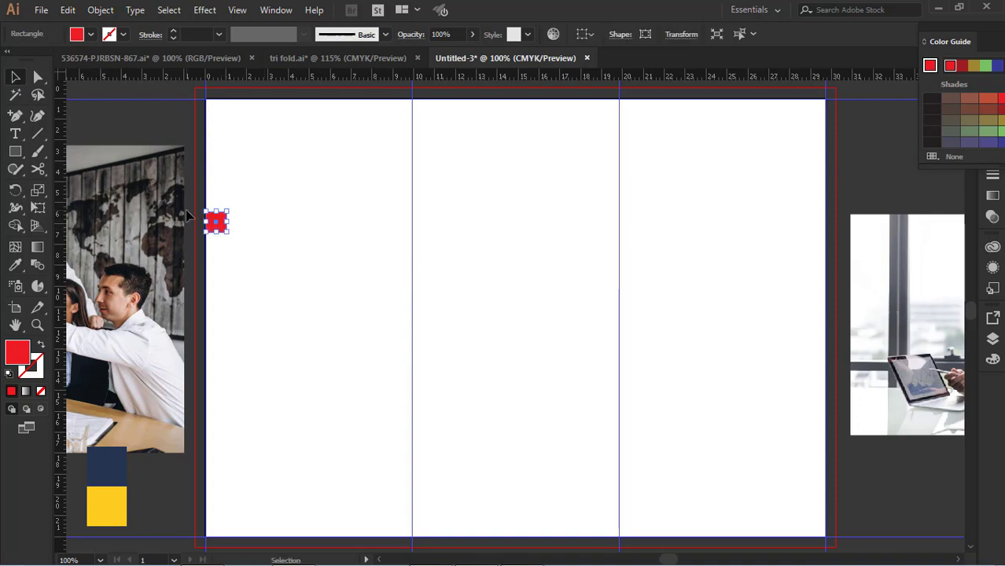
{"action": "left_click", "coordinate": [189, 215]}
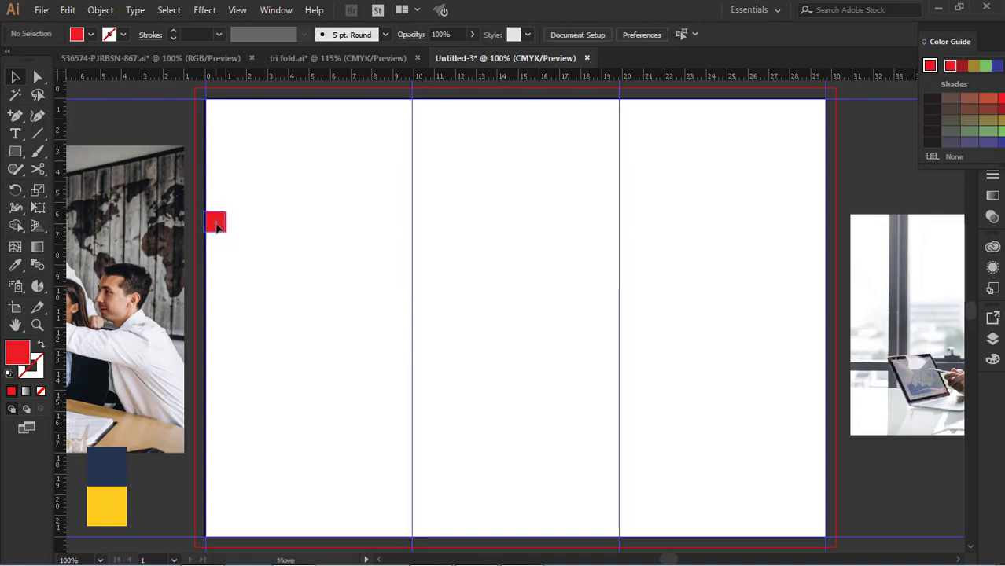
{"action": "left_click", "coordinate": [217, 227]}
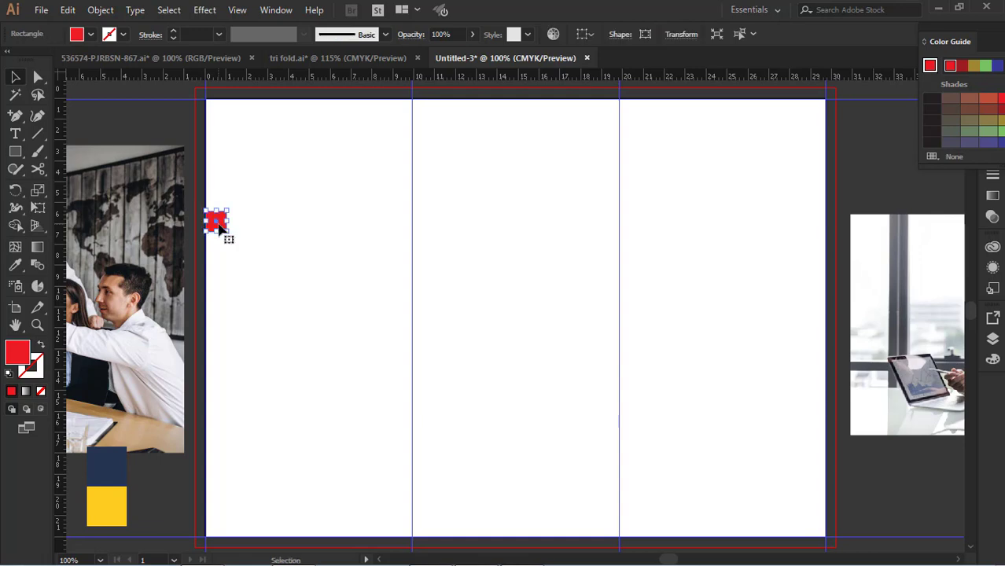
Narrow the red square from its right side to about 0.7 cm wide, keeping it on the artboard's left edge.
{"action": "key", "text": "ctrl+equal"}
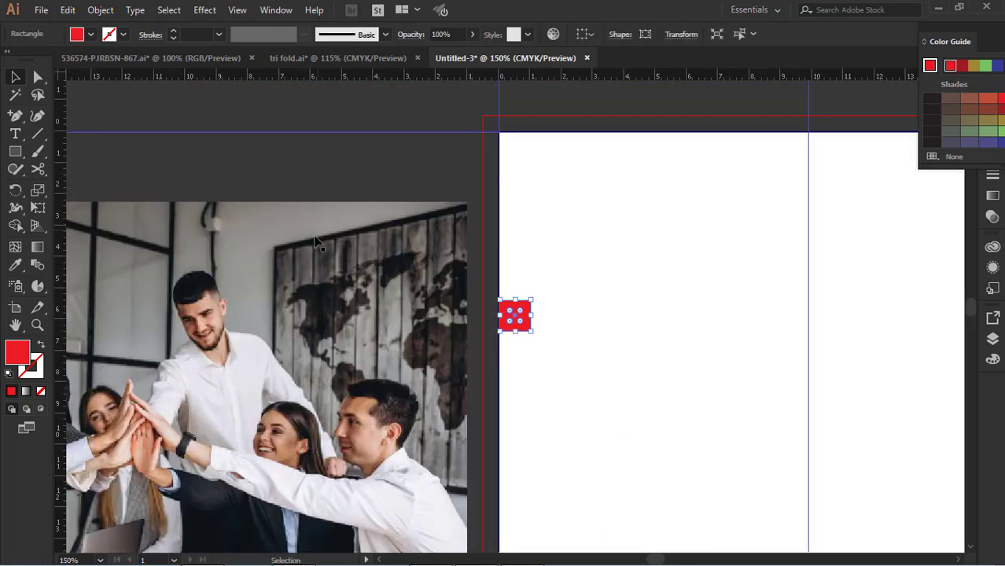
{"action": "left_click", "coordinate": [346, 171]}
{"action": "left_click", "coordinate": [521, 327]}
{"action": "scroll", "coordinate": [521, 328], "scroll_direction": "down", "scroll_amount": 3}
{"action": "scroll", "coordinate": [521, 329], "scroll_direction": "up", "scroll_amount": 1}
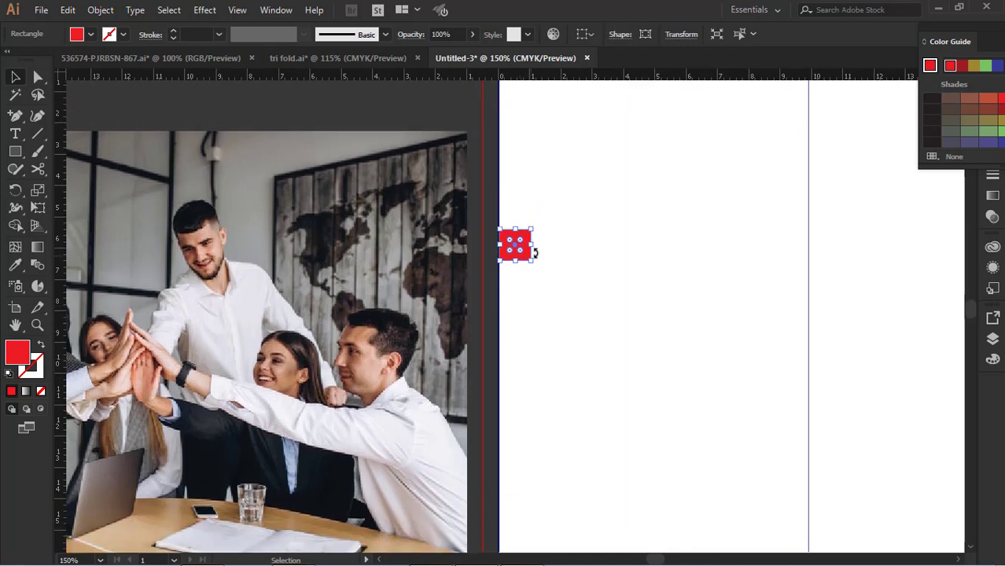
{"action": "left_click_drag", "start_coordinate": [532, 245], "coordinate": [529, 245]}
{"action": "scroll", "coordinate": [531, 244], "scroll_direction": "down", "scroll_amount": 3}
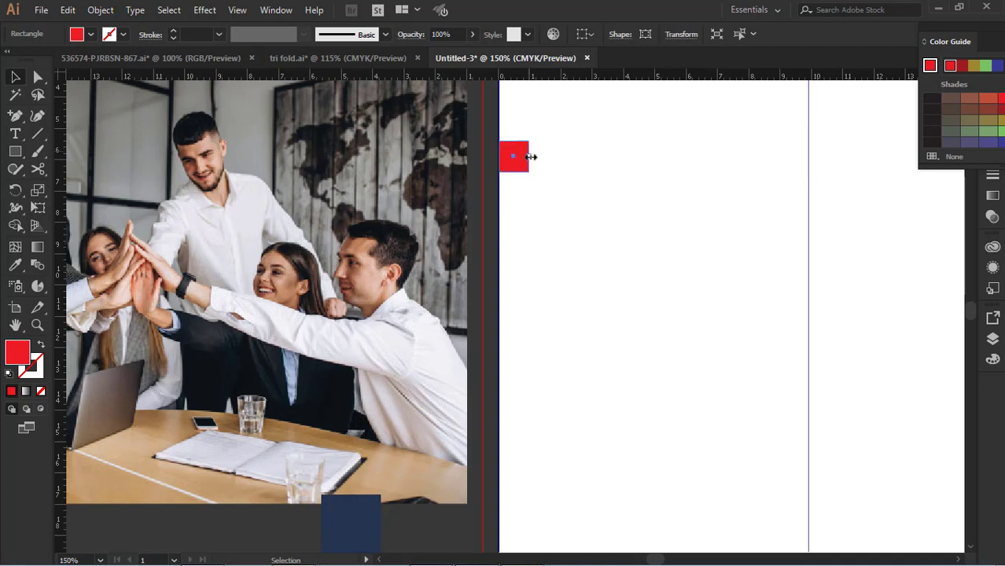
{"action": "left_click_drag", "start_coordinate": [534, 156], "coordinate": [523, 155]}
{"action": "key", "text": "ctrl+0"}
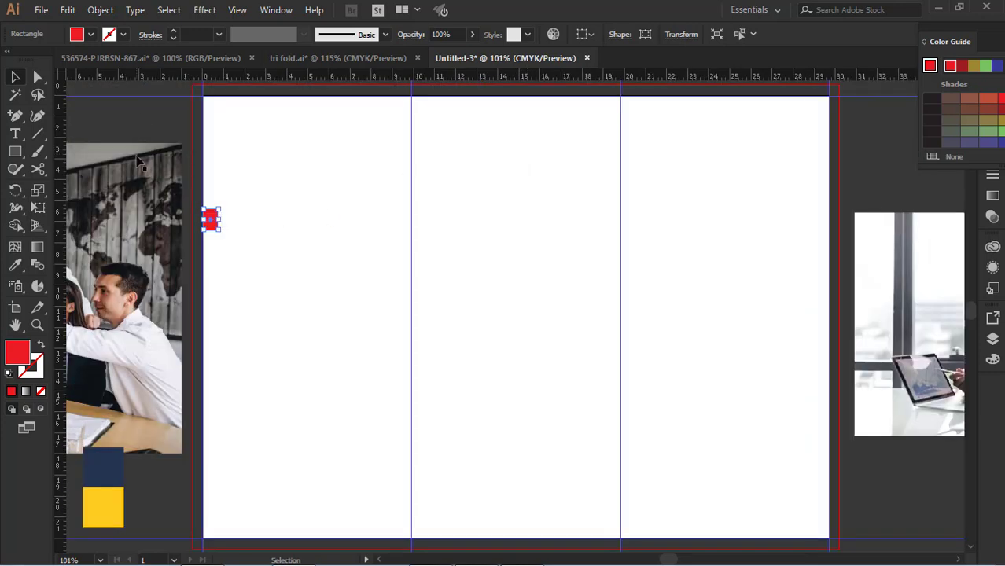
Using the small red rectangle as a spacer, place vertical margin guides its width inside the artboard's left and right edges.
{"action": "left_click", "coordinate": [120, 121]}
{"action": "left_click_drag", "start_coordinate": [60, 157], "coordinate": [217, 221]}
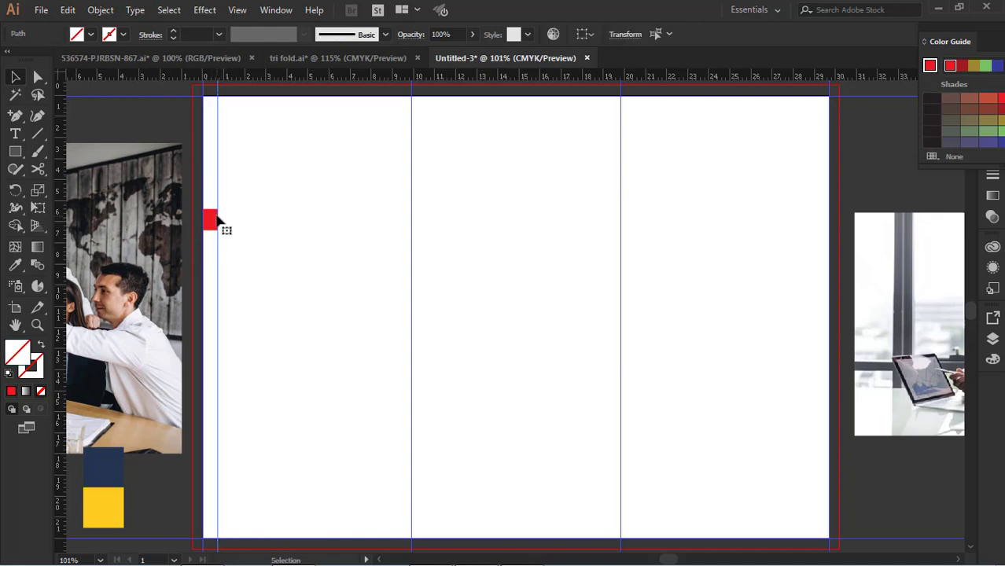
{"action": "left_click", "coordinate": [211, 221]}
{"action": "left_click_drag", "start_coordinate": [216, 227], "coordinate": [820, 221]}
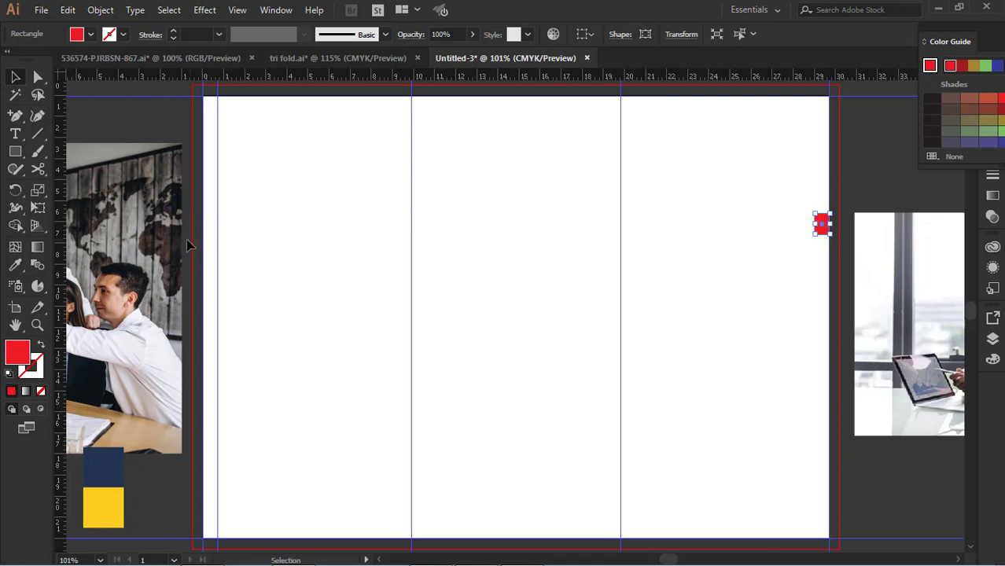
{"action": "left_click_drag", "start_coordinate": [64, 264], "coordinate": [815, 304]}
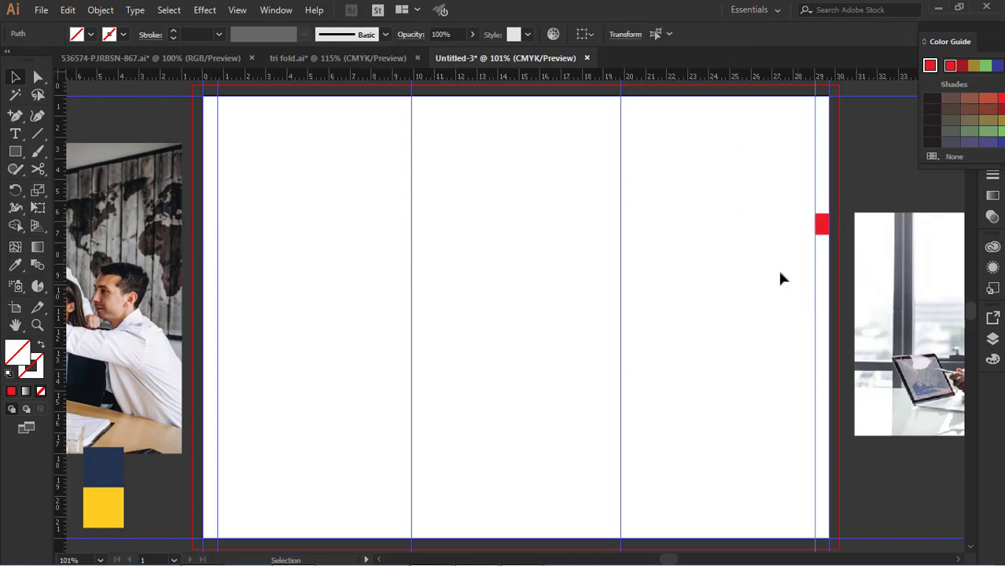
Rotate the red spacer rectangle 90° and use its height to place horizontal margin guides inside the artboard's top and bottom edges.
{"action": "left_click", "coordinate": [822, 224]}
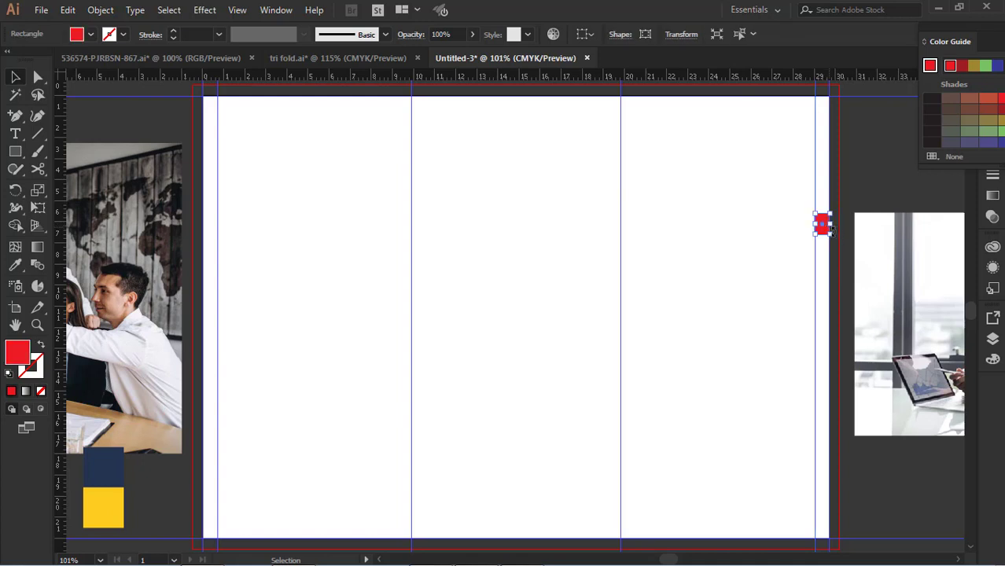
{"action": "left_click_drag", "start_coordinate": [834, 238], "coordinate": [842, 211]}
{"action": "left_click", "coordinate": [858, 193]}
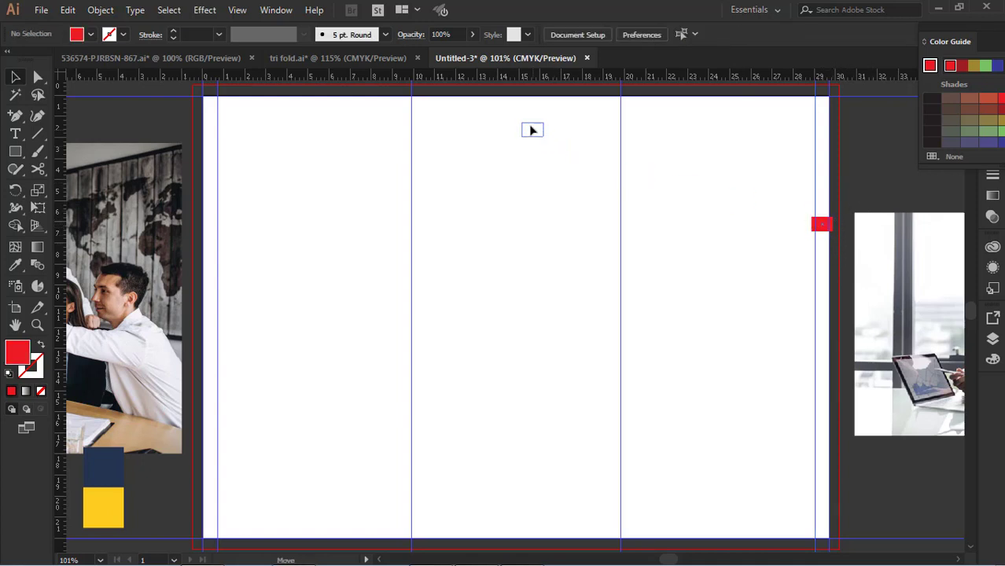
{"action": "left_click_drag", "start_coordinate": [517, 106], "coordinate": [520, 530]}
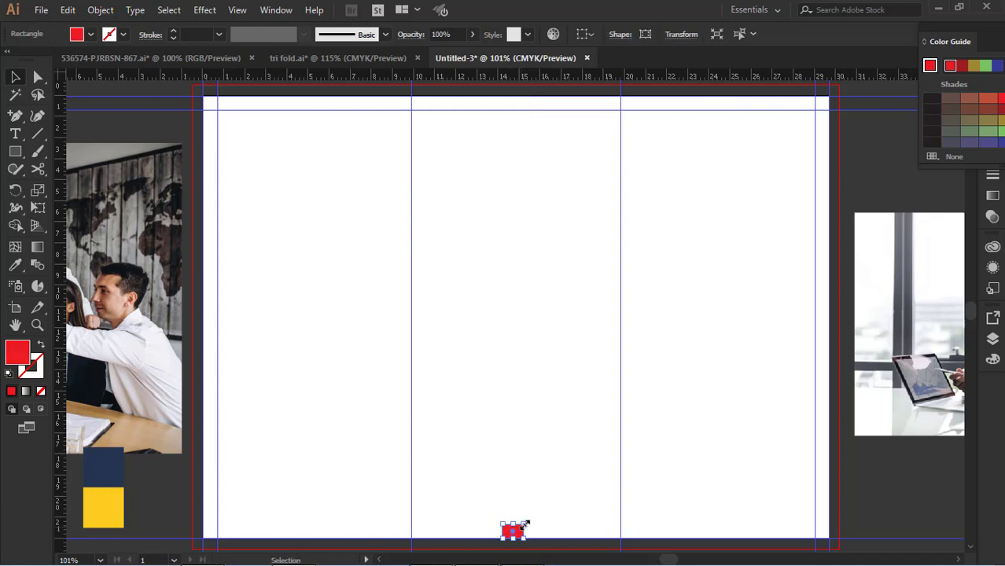
{"action": "left_click_drag", "start_coordinate": [515, 77], "coordinate": [511, 488]}
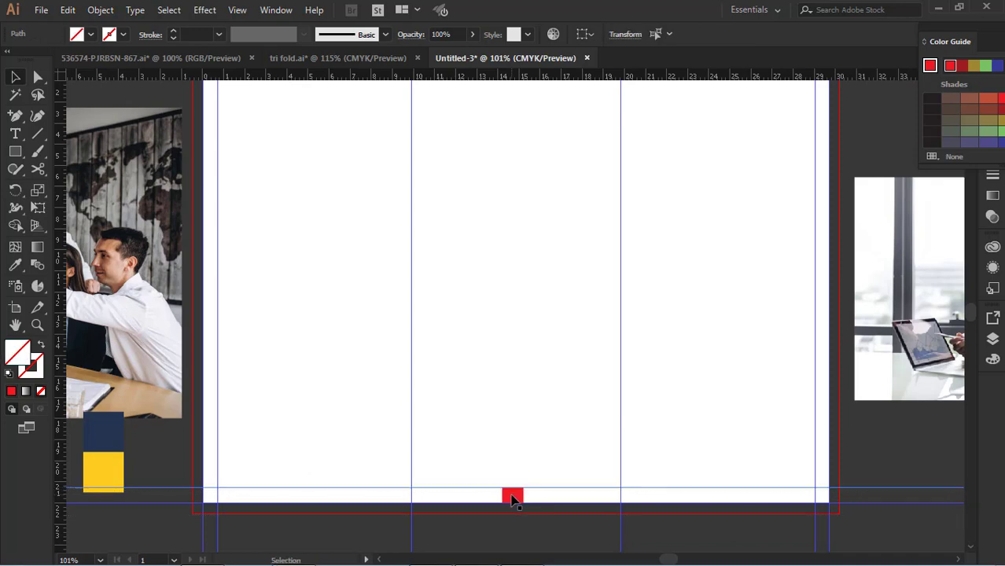
Delete the red spacer rectangle at the artboard's bottom edge.
{"action": "left_click", "coordinate": [514, 498]}
{"action": "key", "text": "Delete"}
{"action": "scroll", "coordinate": [529, 446], "scroll_direction": "up", "scroll_amount": 2}
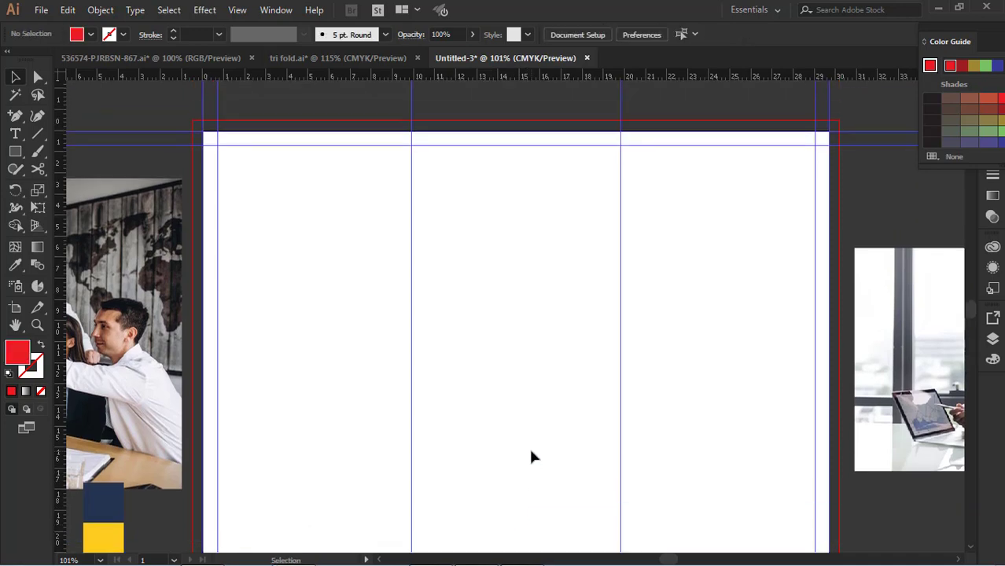
{"action": "scroll", "coordinate": [532, 441], "scroll_direction": "down", "scroll_amount": 1}
{"action": "scroll", "coordinate": [533, 490], "scroll_direction": "up", "scroll_amount": 2}
{"action": "scroll", "coordinate": [534, 494], "scroll_direction": "down", "scroll_amount": 1}
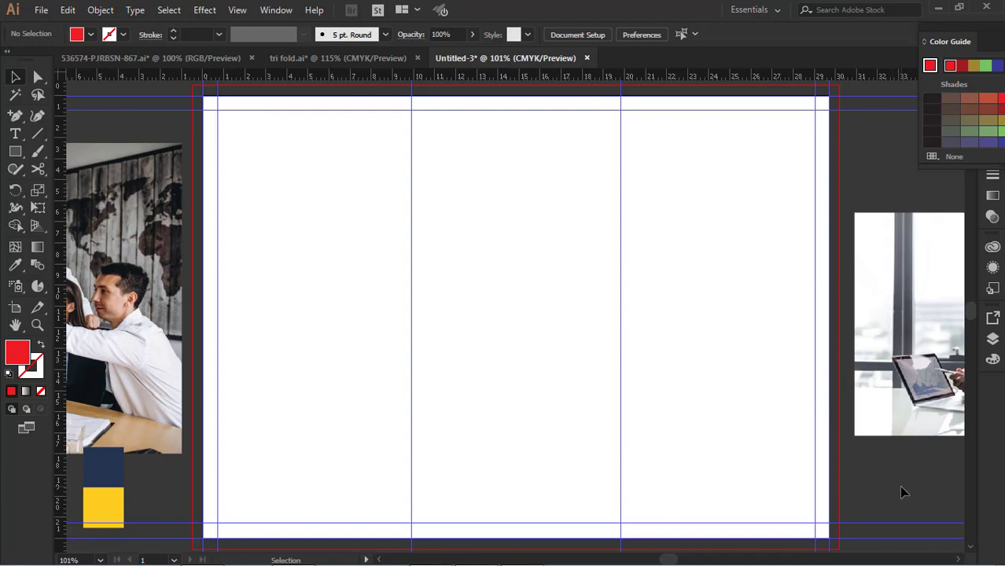
Draw a rectangle filling the whole right-hand panel and colour it with the navy sample beside the artboard.
{"action": "left_click", "coordinate": [17, 152]}
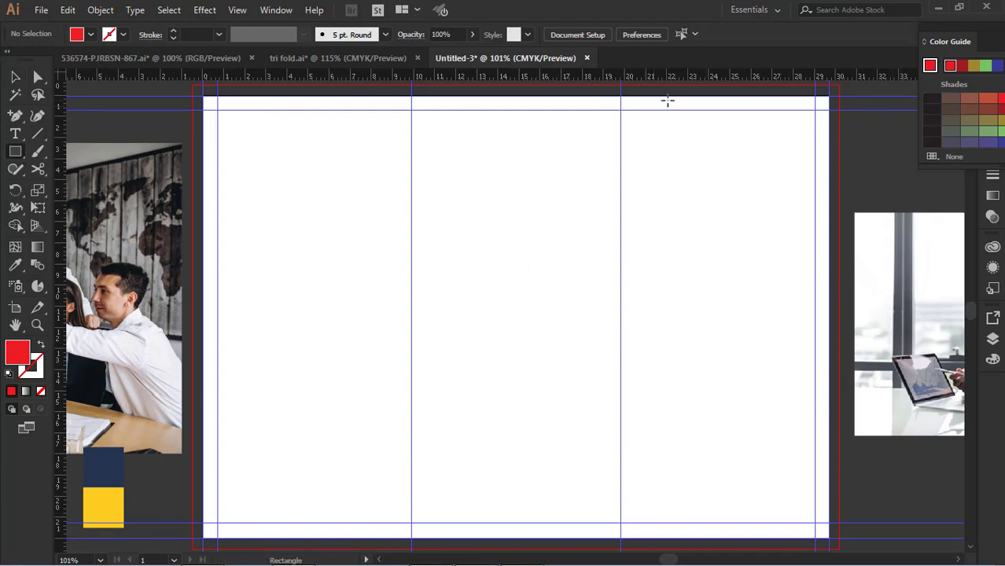
{"action": "scroll", "coordinate": [621, 96], "scroll_direction": "up", "scroll_amount": 1}
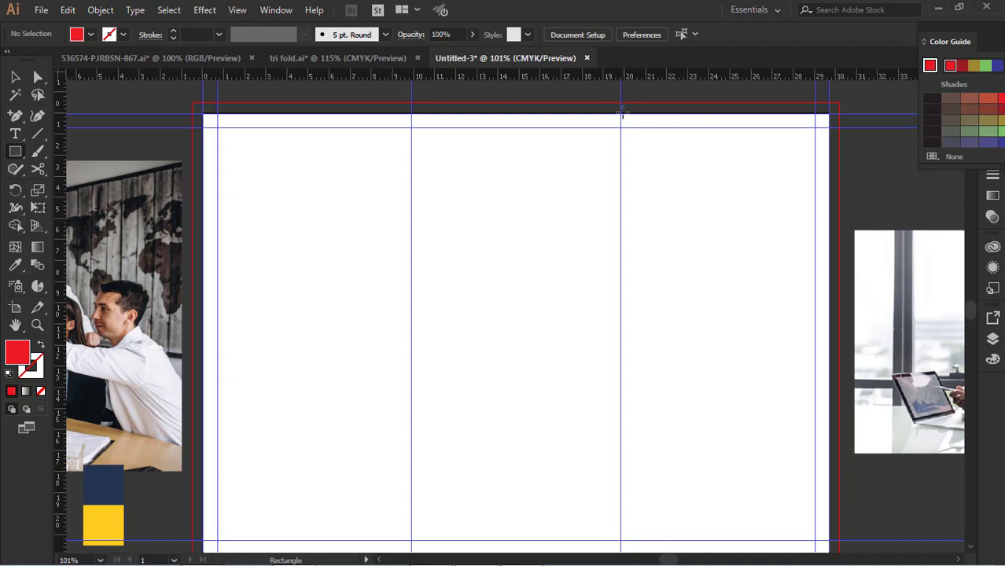
{"action": "left_click_drag", "start_coordinate": [621, 112], "coordinate": [829, 483]}
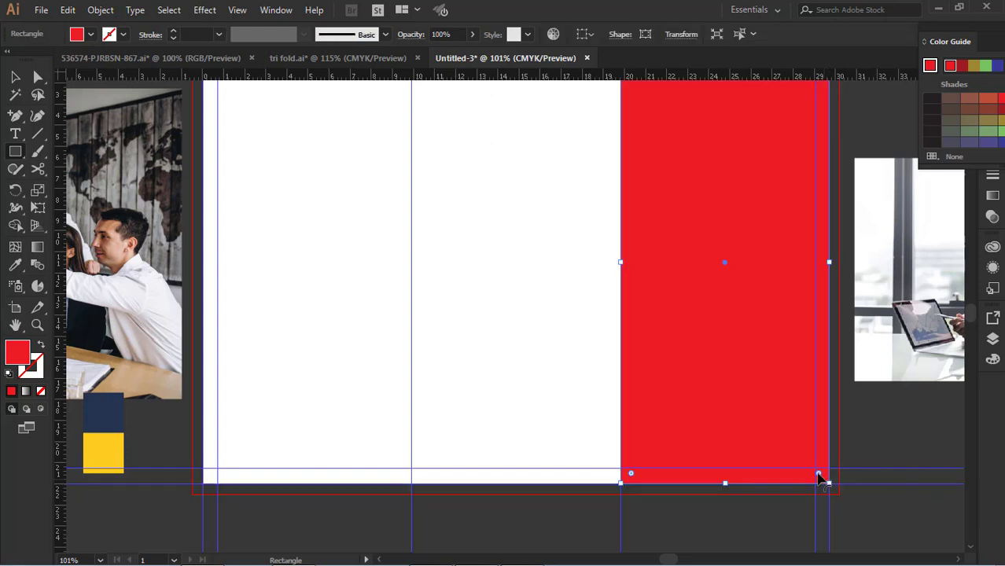
{"action": "left_click", "coordinate": [15, 265]}
{"action": "left_click", "coordinate": [108, 405]}
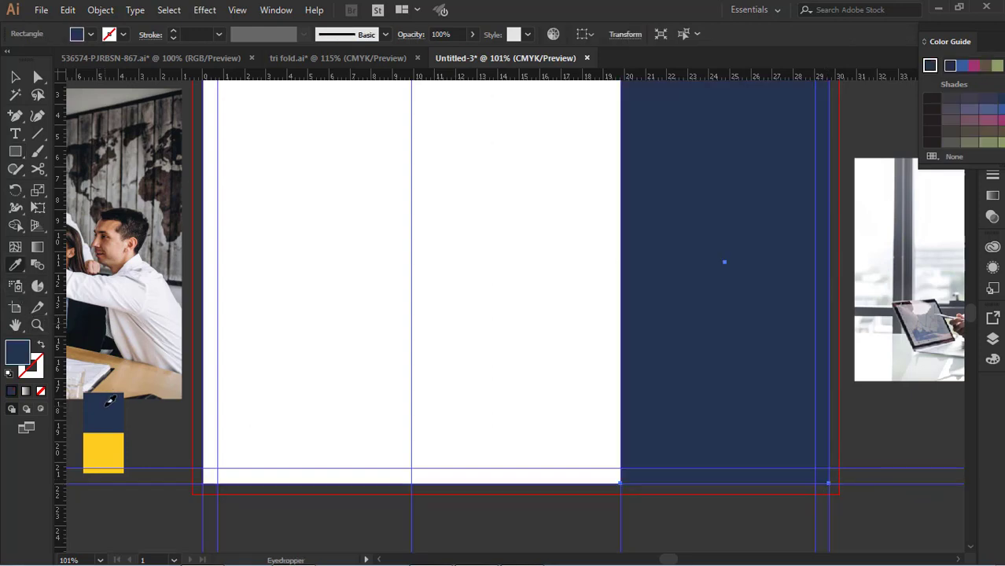
{"action": "left_click", "coordinate": [15, 76]}
{"action": "left_click", "coordinate": [910, 437]}
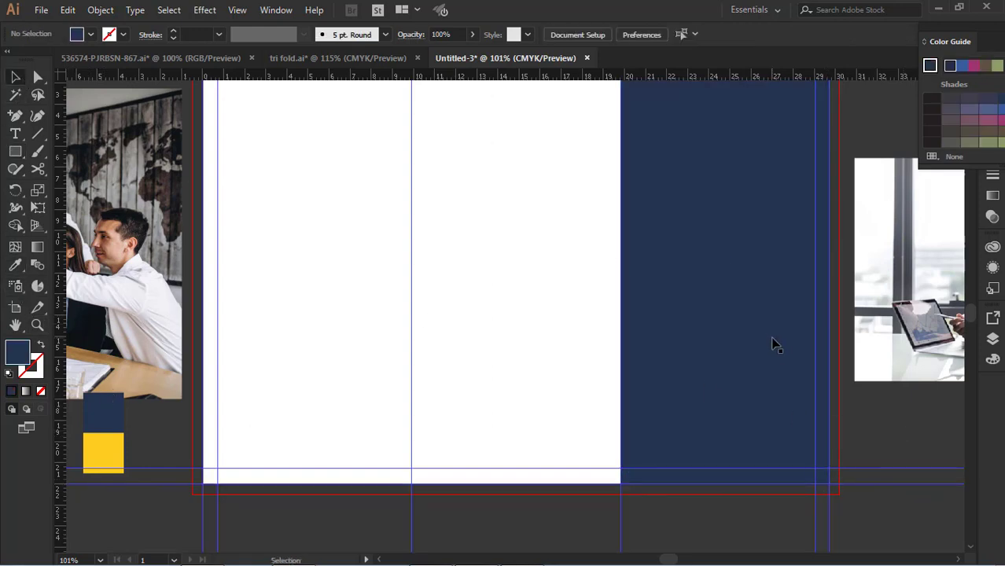
{"action": "left_click", "coordinate": [779, 362]}
{"action": "left_click", "coordinate": [888, 433]}
{"action": "scroll", "coordinate": [729, 291], "scroll_direction": "up", "scroll_amount": 3}
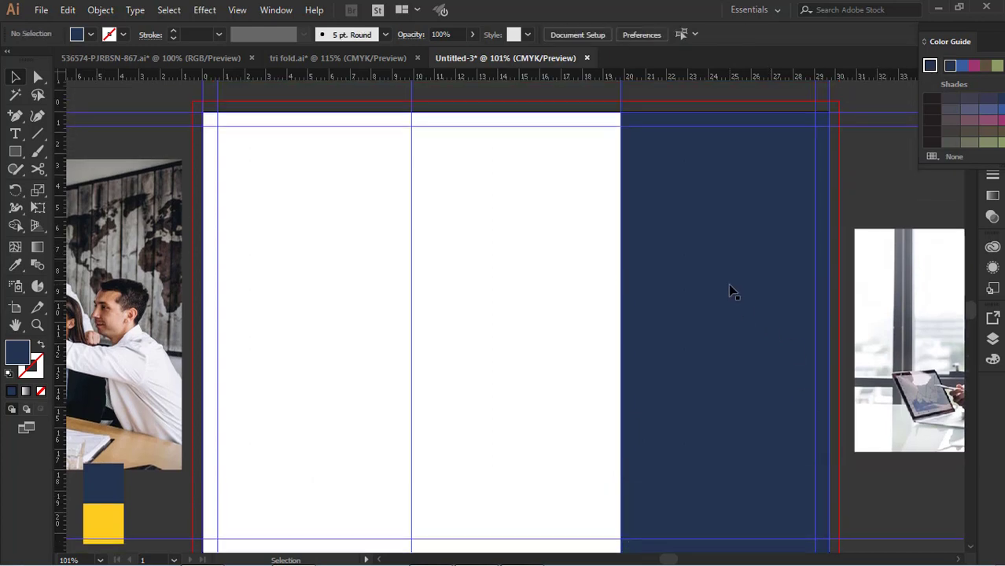
{"action": "scroll", "coordinate": [730, 291], "scroll_direction": "down", "scroll_amount": 2}
{"action": "scroll", "coordinate": [549, 156], "scroll_direction": "up", "scroll_amount": 1}
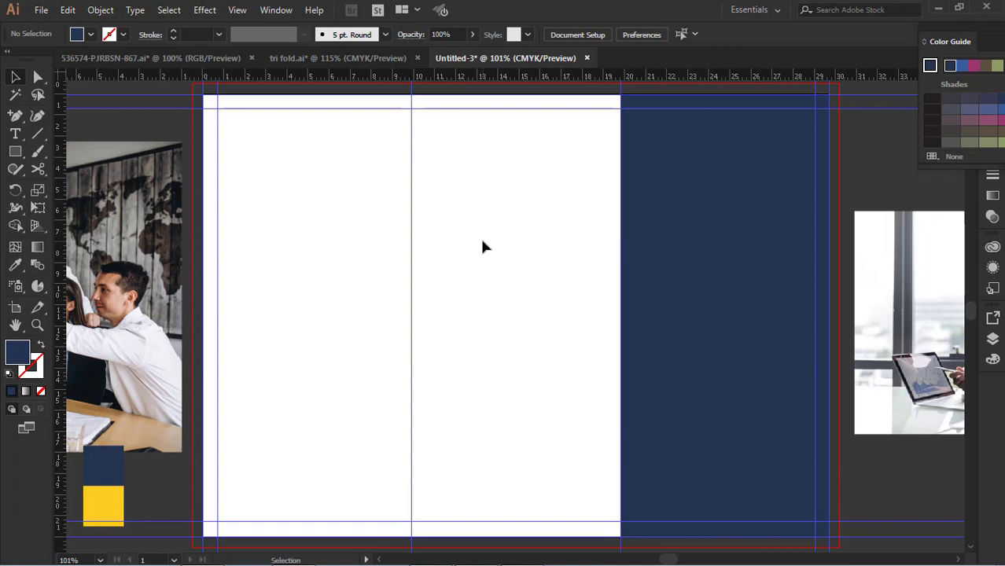
Place a horizontal guide at the artboard's mid-height using the centre of a temporary full-height middle-panel rectangle, and remove that rectangle.
{"action": "left_click", "coordinate": [14, 151]}
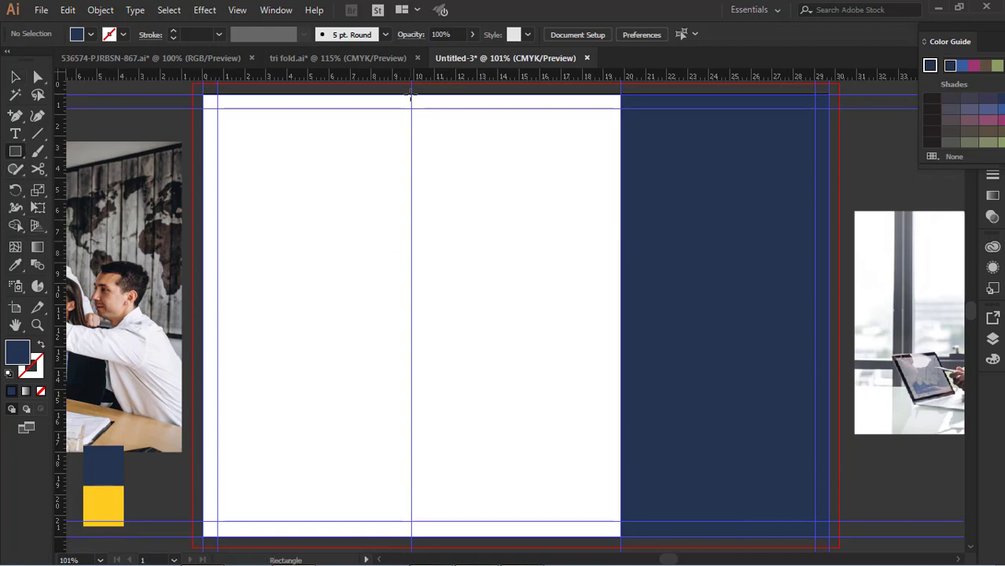
{"action": "left_click_drag", "start_coordinate": [409, 95], "coordinate": [617, 534]}
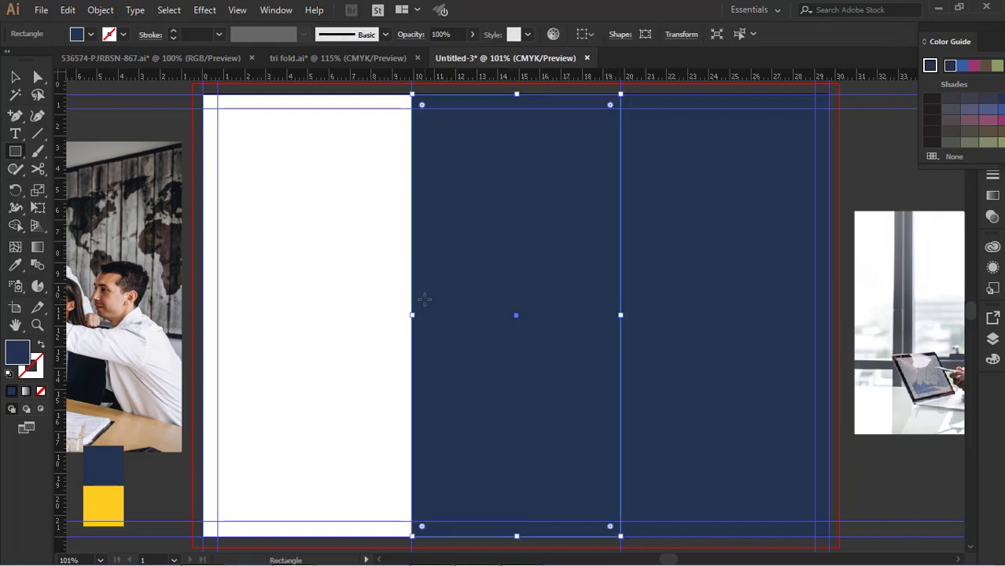
{"action": "left_click_drag", "start_coordinate": [453, 78], "coordinate": [479, 316]}
{"action": "key", "text": "v"}
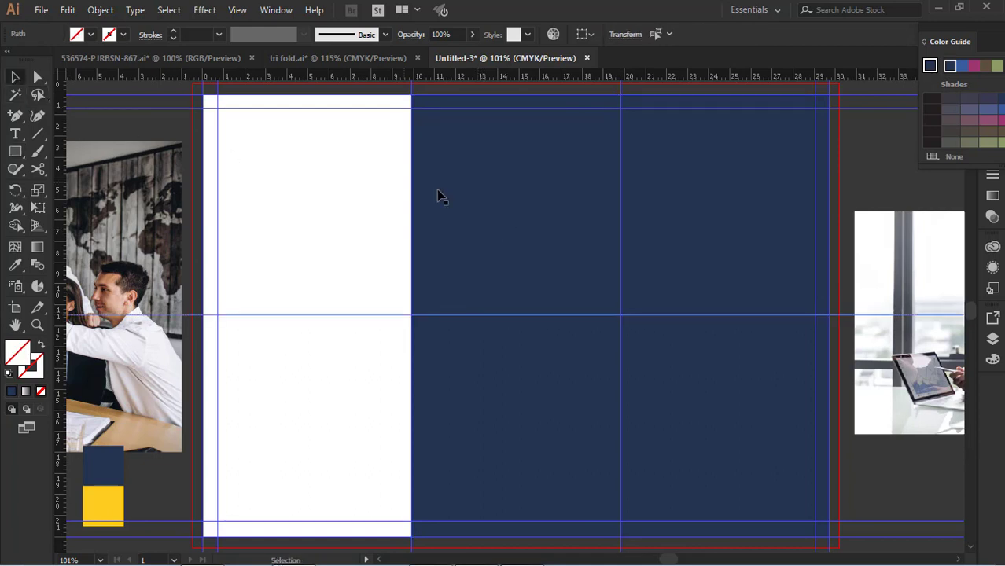
{"action": "left_click", "coordinate": [491, 202]}
{"action": "key", "text": "Delete"}
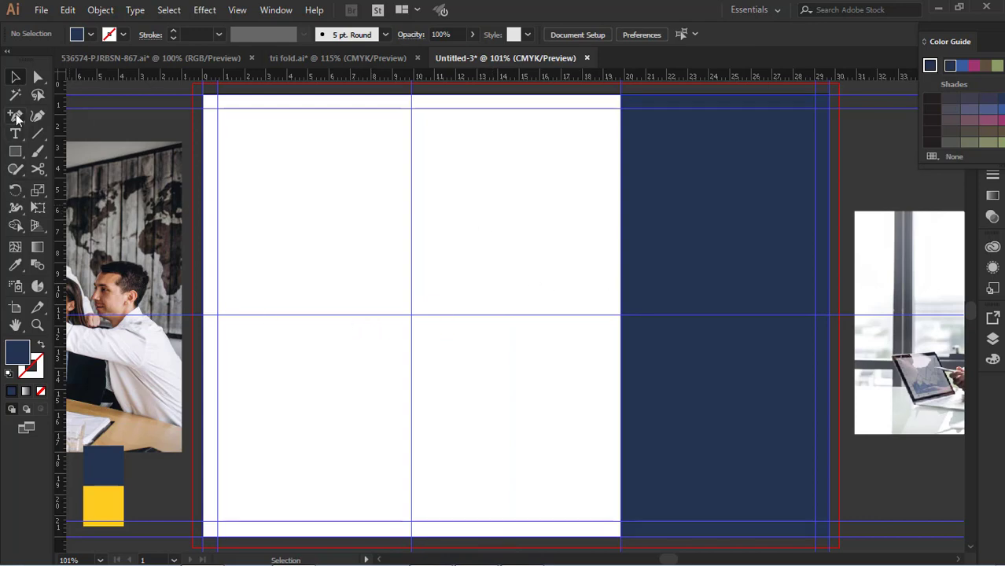
Draw a closed navy Pen shape covering the artboard's upper half, with a V point reaching down the first fold guide to about 17.7 cm.
{"action": "left_click_drag", "start_coordinate": [15, 115], "coordinate": [47, 118]}
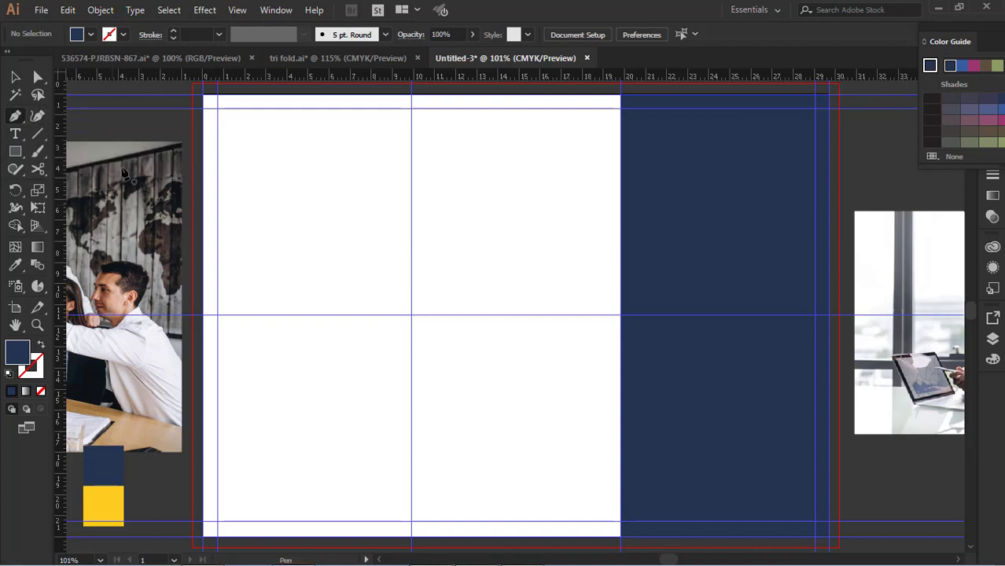
{"action": "left_click", "coordinate": [203, 316]}
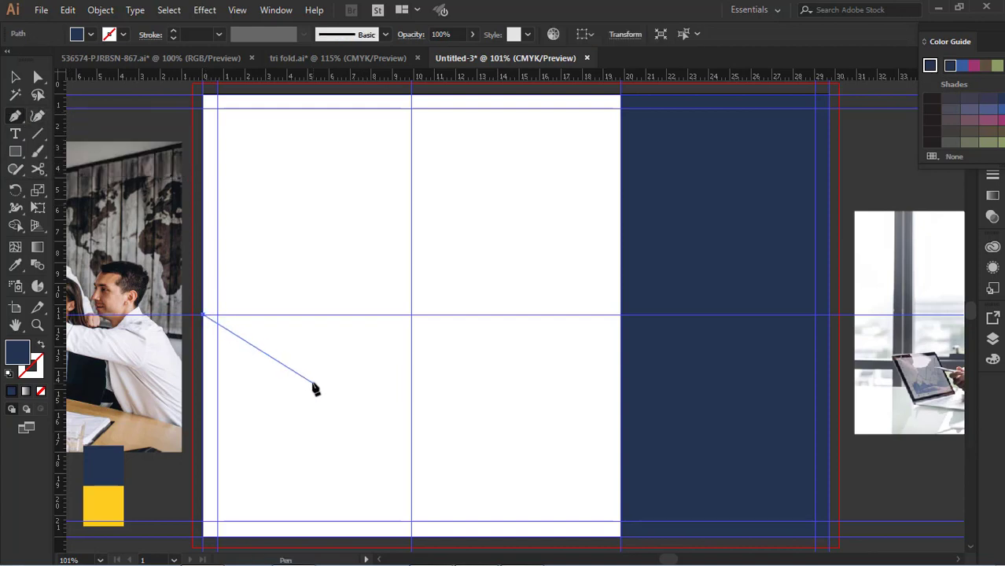
{"action": "left_click", "coordinate": [411, 466]}
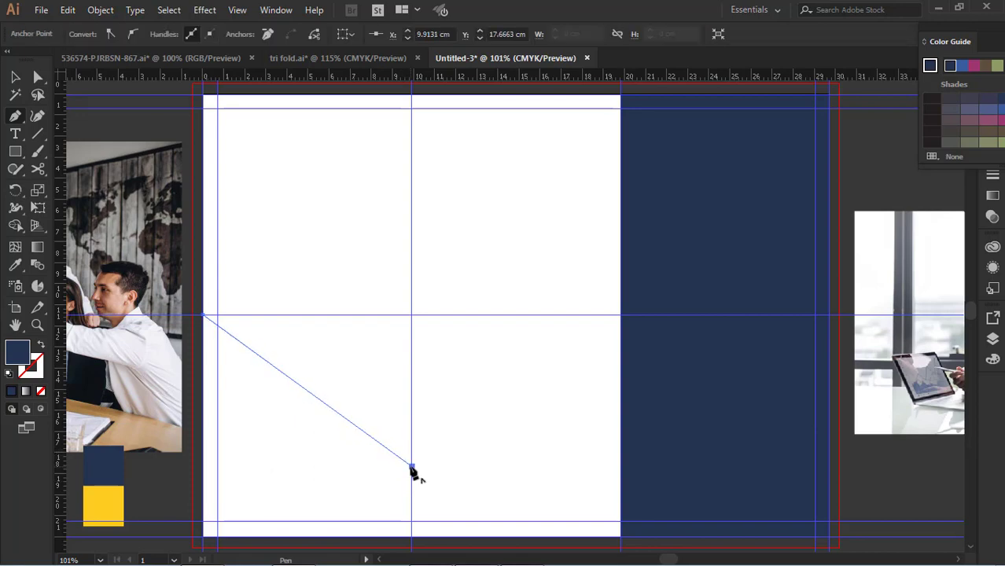
{"action": "left_click", "coordinate": [620, 316]}
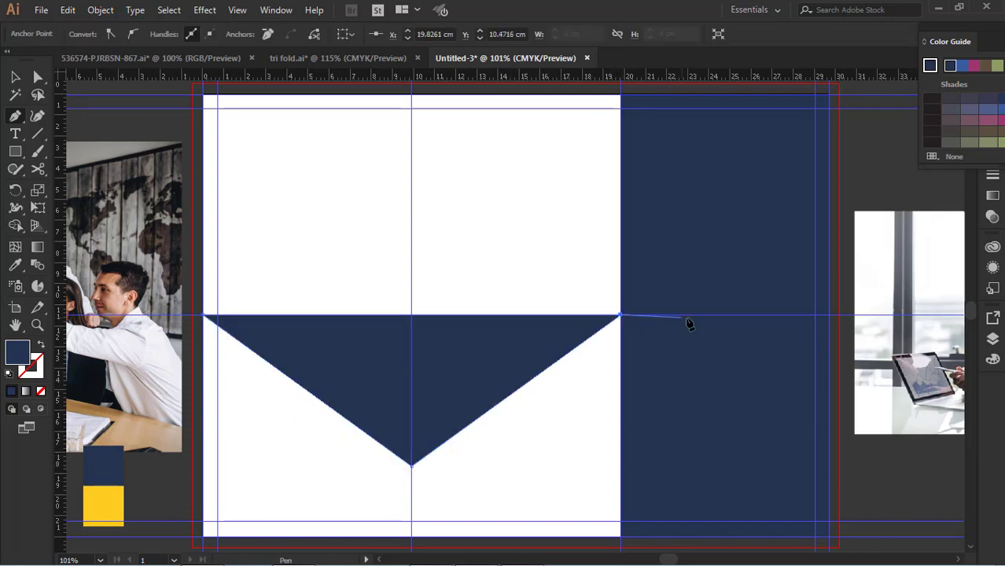
{"action": "left_click", "coordinate": [829, 315]}
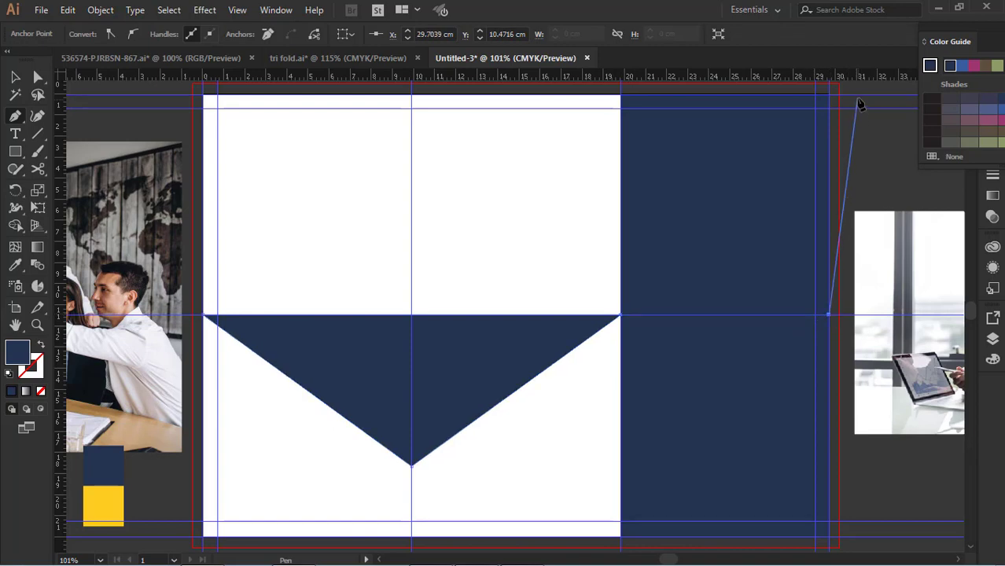
{"action": "left_click", "coordinate": [829, 94]}
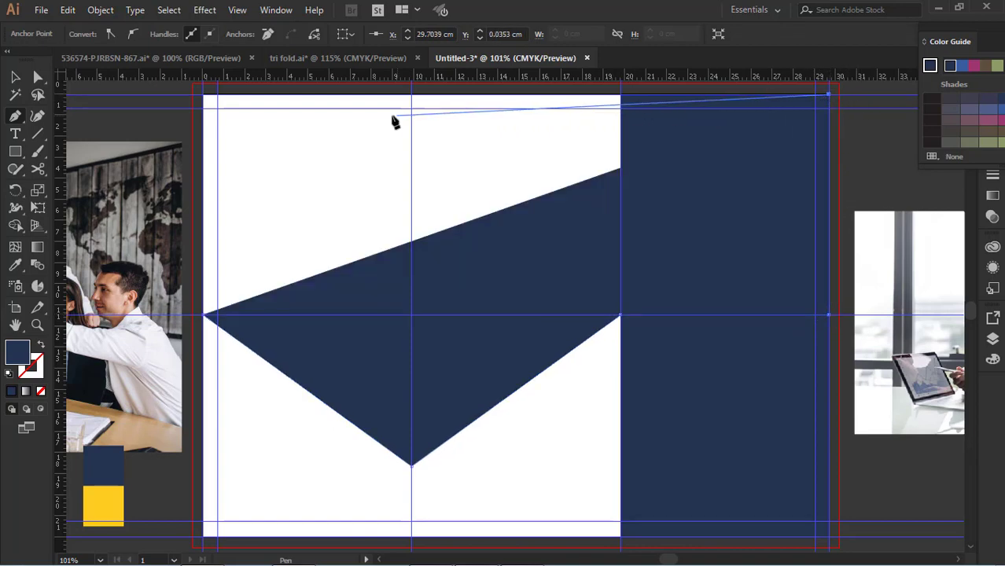
{"action": "left_click", "coordinate": [204, 96]}
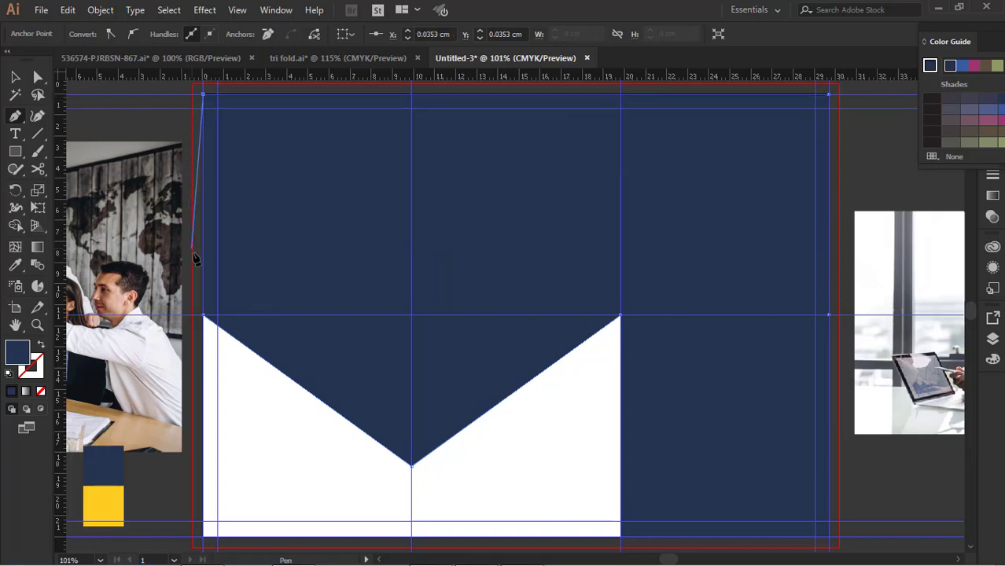
{"action": "left_click", "coordinate": [204, 315]}
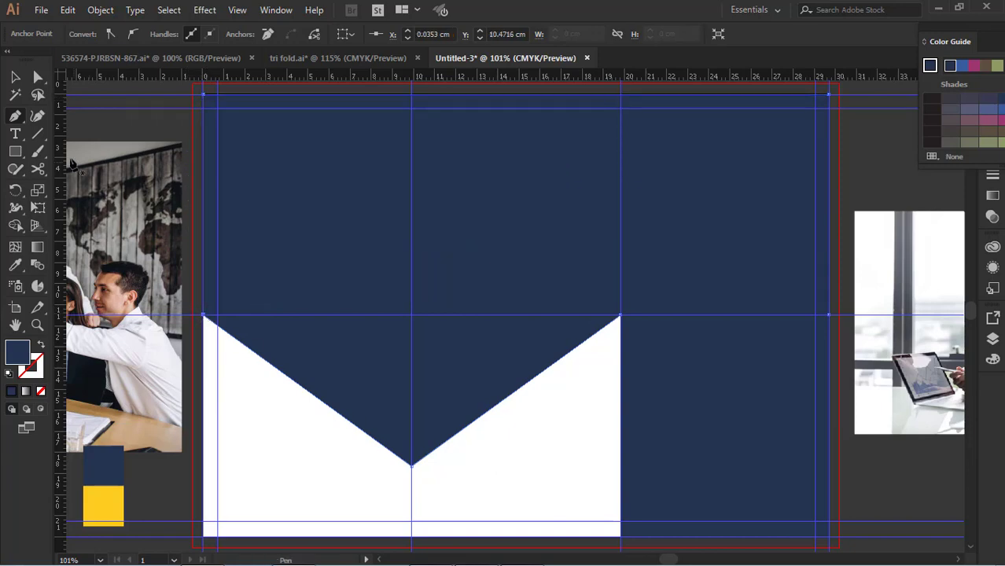
{"action": "left_click", "coordinate": [15, 76]}
{"action": "left_click", "coordinate": [117, 134]}
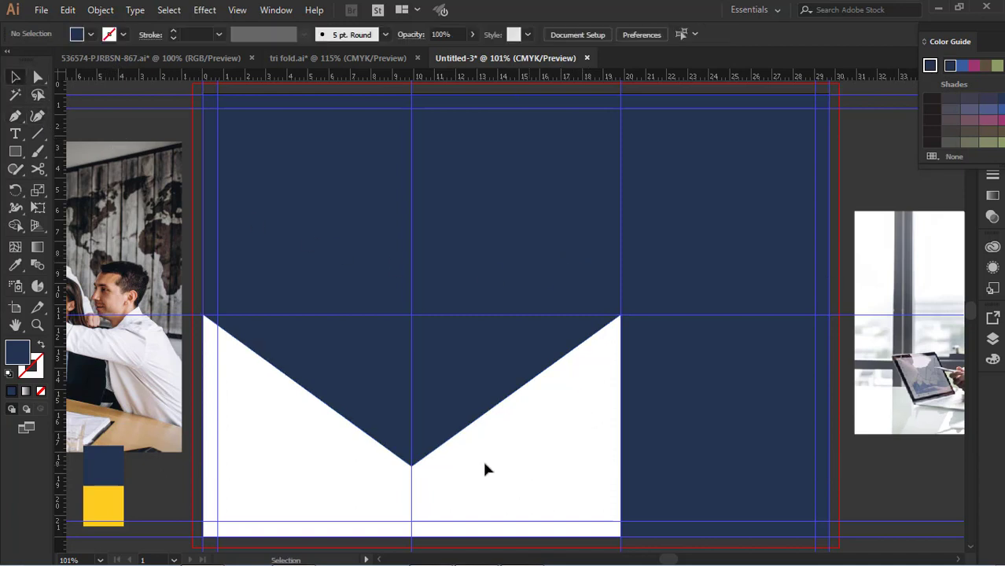
Draw a rectangle covering the whole artboard and fill it with the yellow sampled from the colour swatch beside the photo.
{"action": "left_click", "coordinate": [18, 153]}
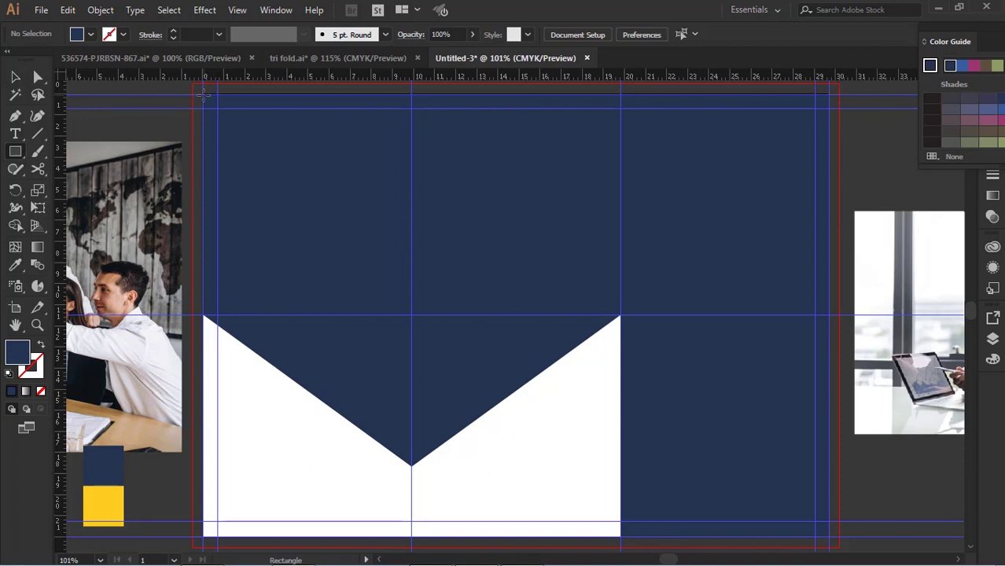
{"action": "left_click_drag", "start_coordinate": [203, 92], "coordinate": [766, 537]}
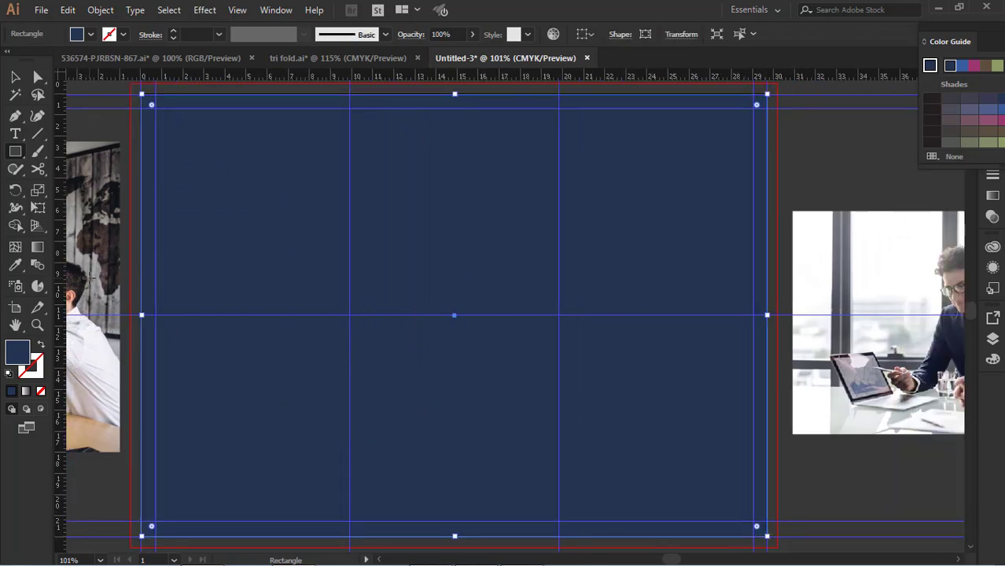
{"action": "left_click_drag", "start_coordinate": [619, 417], "coordinate": [759, 418]}
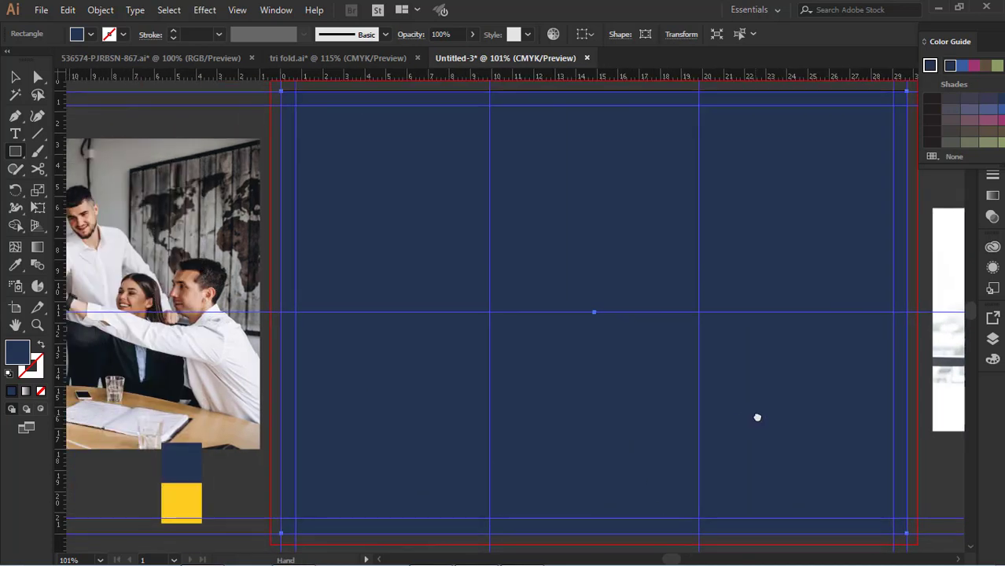
{"action": "left_click", "coordinate": [15, 264]}
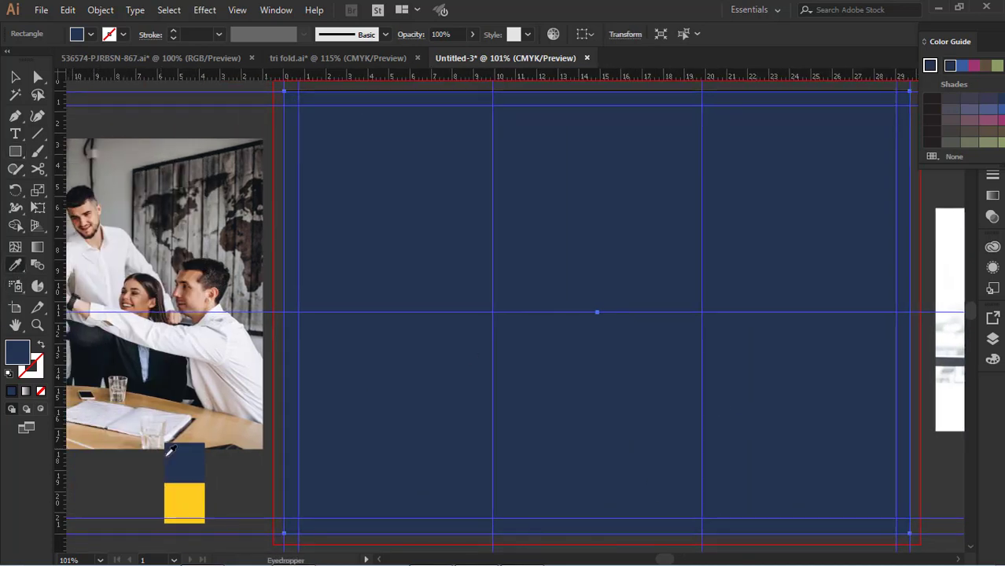
{"action": "left_click", "coordinate": [184, 497]}
{"action": "left_click", "coordinate": [15, 77]}
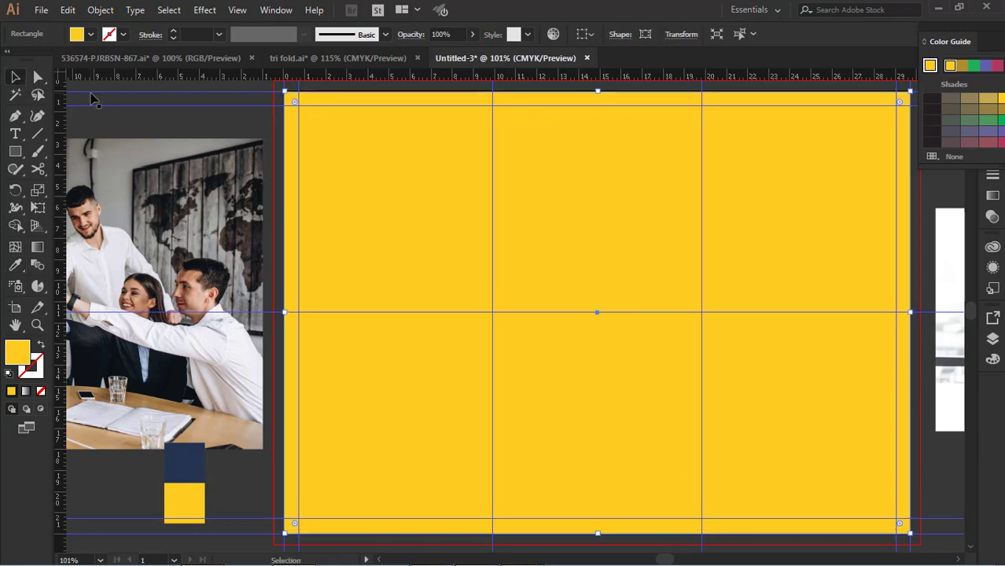
Send the yellow rectangle behind the navy shapes and select the navy V-shaped path.
{"action": "key", "text": "ctrl+z"}
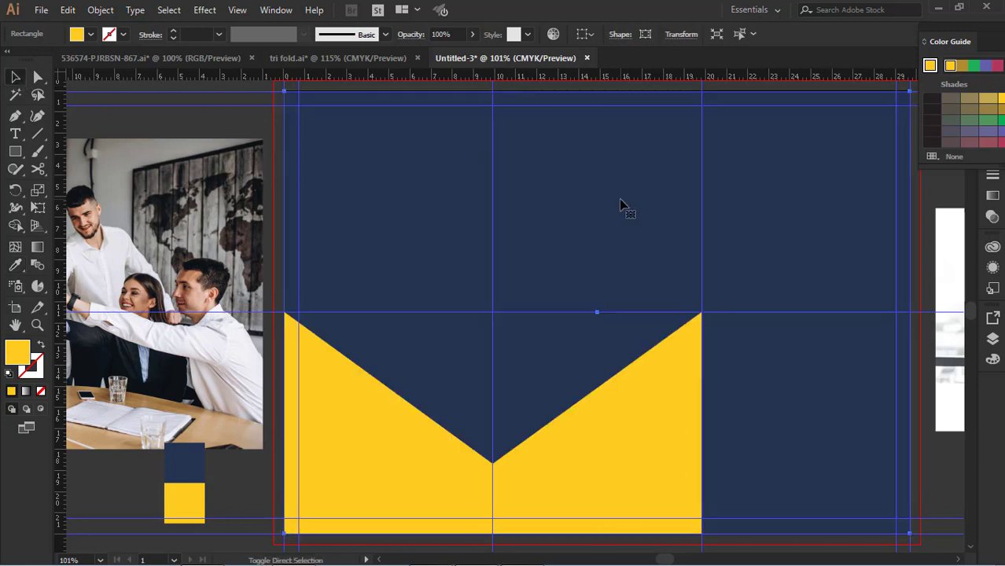
{"action": "left_click", "coordinate": [150, 131]}
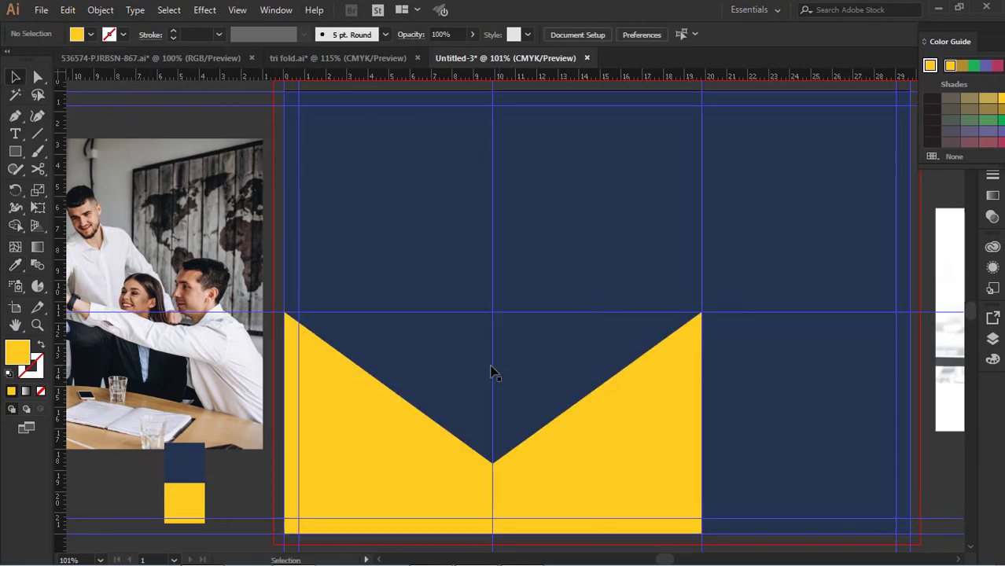
{"action": "left_click", "coordinate": [446, 376]}
{"action": "scroll", "coordinate": [734, 352], "scroll_direction": "down", "scroll_amount": 5}
{"action": "scroll", "coordinate": [756, 366], "scroll_direction": "up", "scroll_amount": 6}
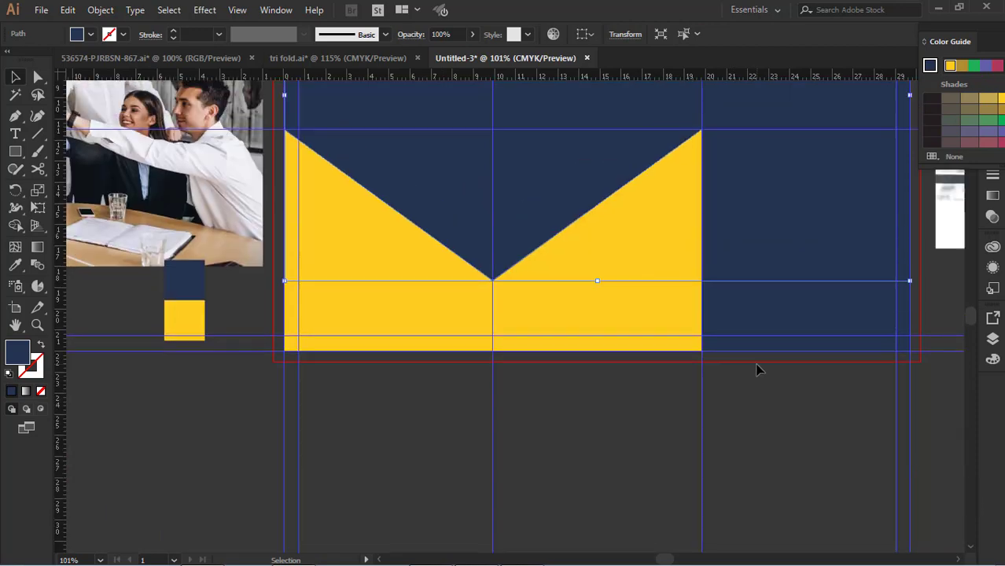
{"action": "scroll", "coordinate": [570, 413], "scroll_direction": "down", "scroll_amount": 1}
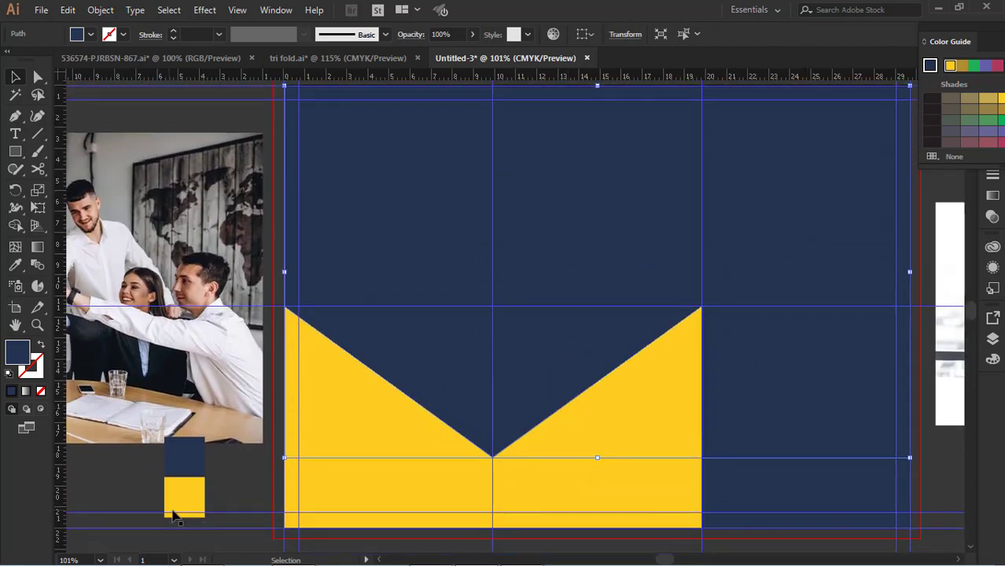
Inspect the yellow swatch's fill colour code beside the photo without changing the colour, and deselect the swatch.
{"action": "left_click", "coordinate": [182, 497]}
{"action": "double_click", "coordinate": [17, 352]}
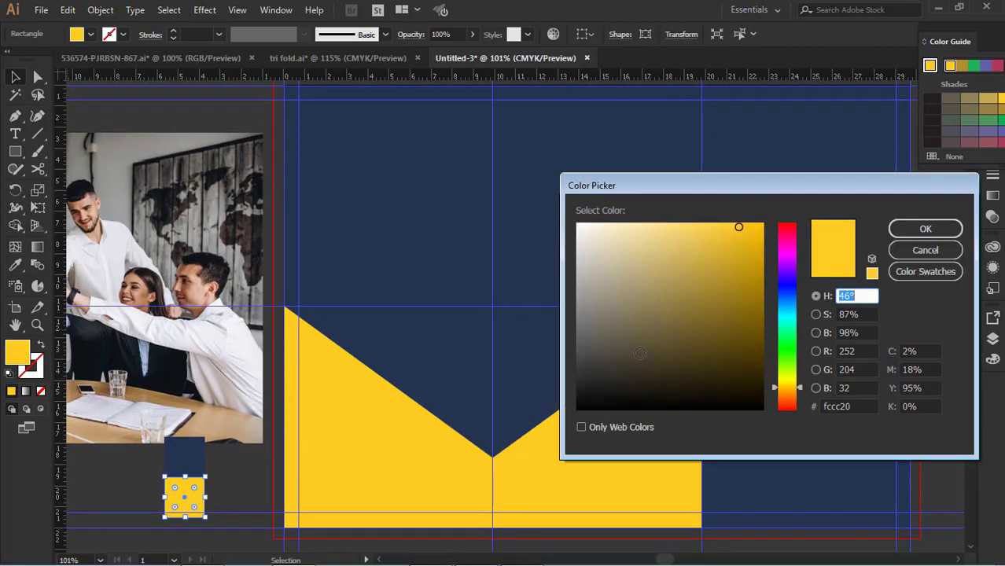
{"action": "double_click", "coordinate": [840, 406]}
{"action": "left_click", "coordinate": [925, 251]}
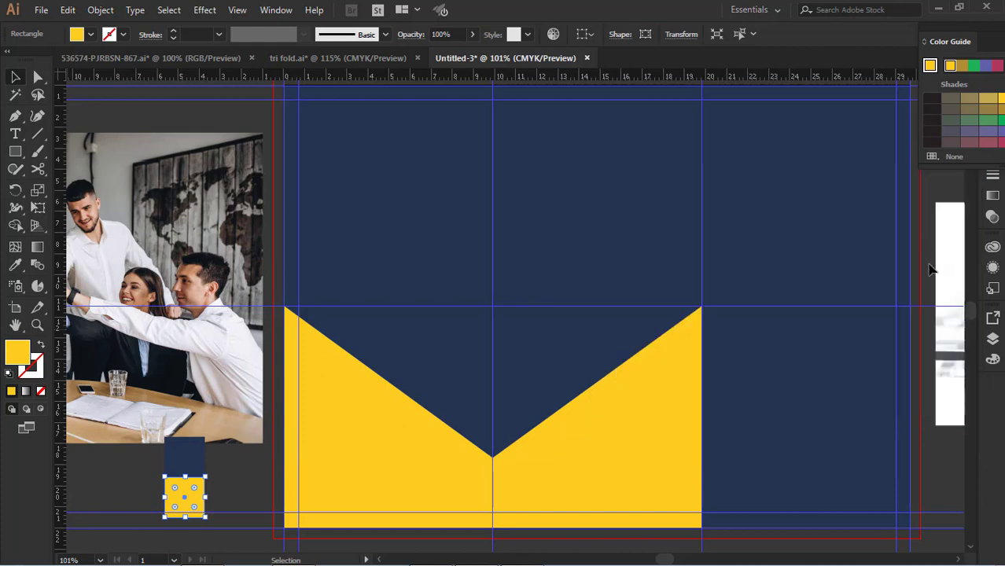
{"action": "left_click", "coordinate": [952, 463]}
{"action": "scroll", "coordinate": [924, 470], "scroll_direction": "down", "scroll_amount": 1}
{"action": "scroll", "coordinate": [924, 470], "scroll_direction": "up", "scroll_amount": 2}
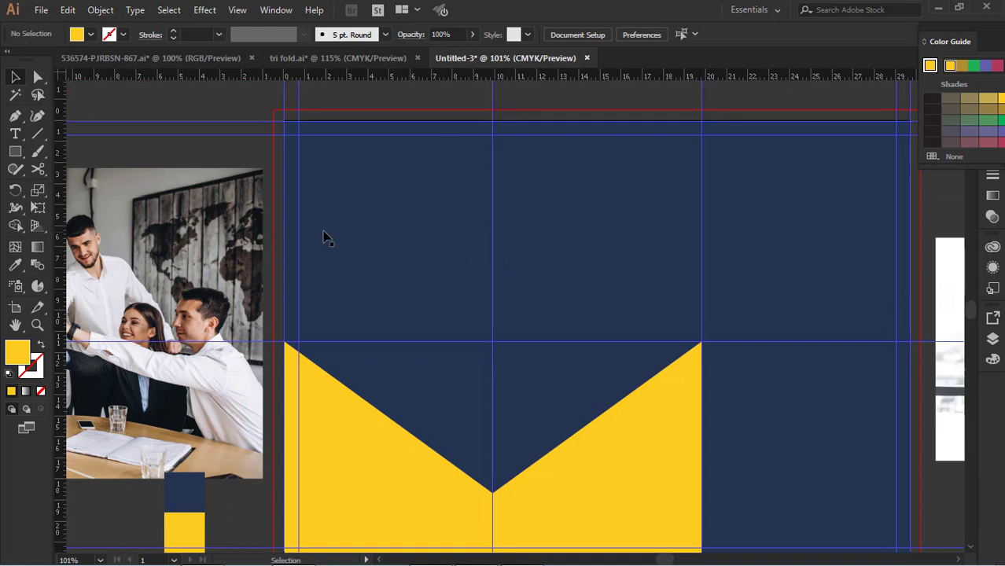
{"action": "scroll", "coordinate": [643, 184], "scroll_direction": "down", "scroll_amount": 1}
{"action": "scroll", "coordinate": [641, 186], "scroll_direction": "up", "scroll_amount": 1}
{"action": "left_click", "coordinate": [15, 153]}
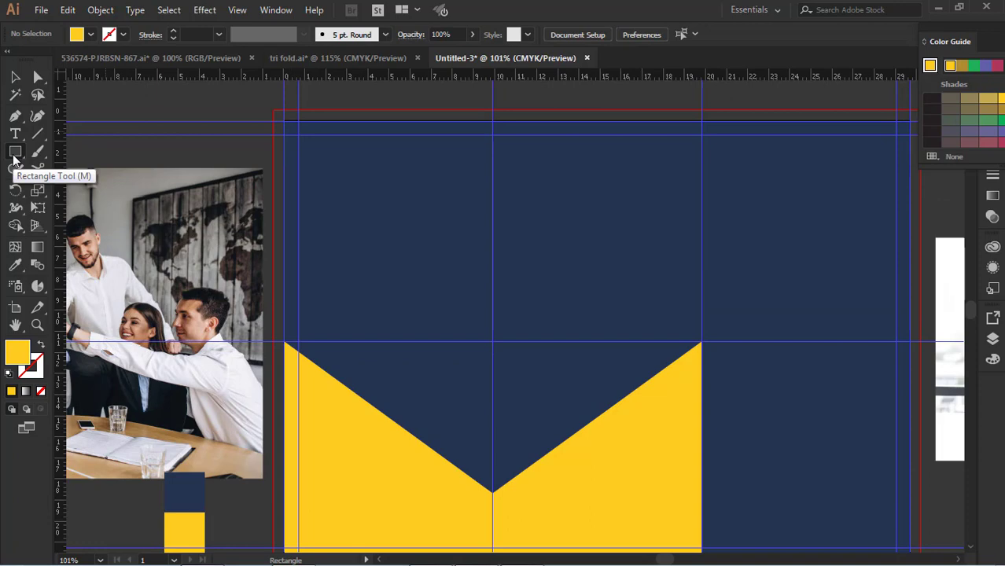
{"action": "key", "text": "v"}
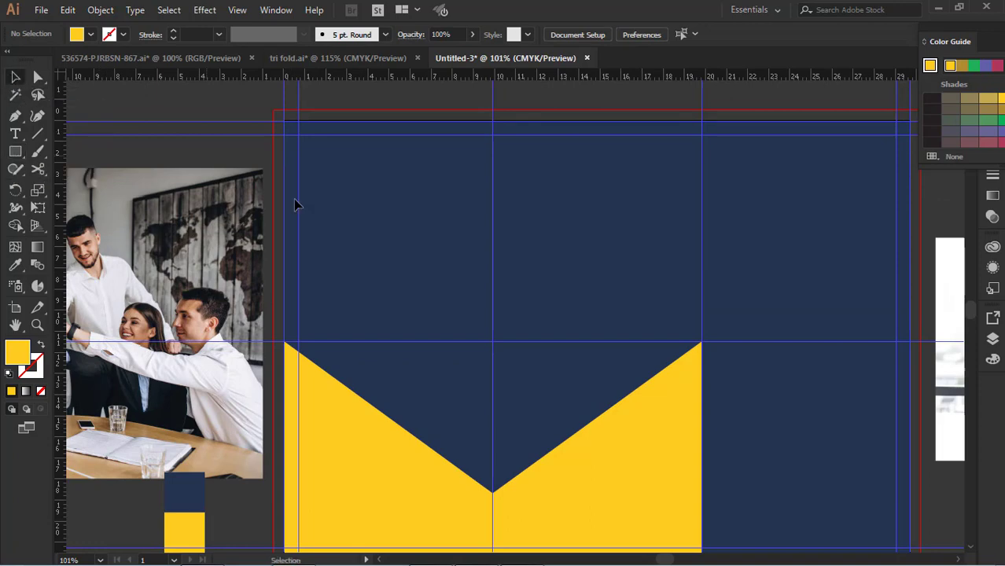
Duplicate the navy V shape about 7.5 cm right and 1.6 cm down, and move the team photo over the artboard's left edge.
{"action": "left_click", "coordinate": [444, 267]}
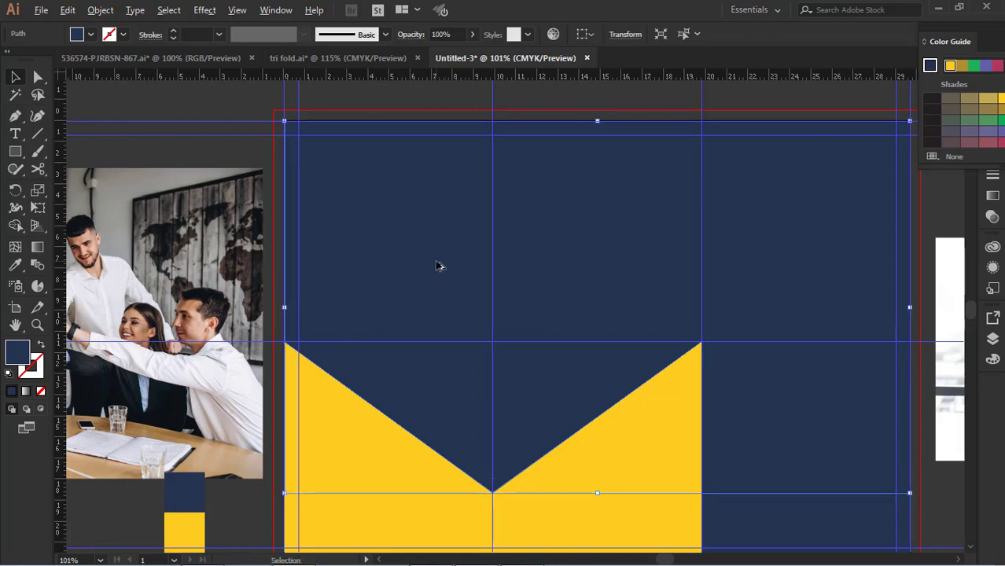
{"action": "left_click_drag", "start_coordinate": [441, 266], "coordinate": [595, 299]}
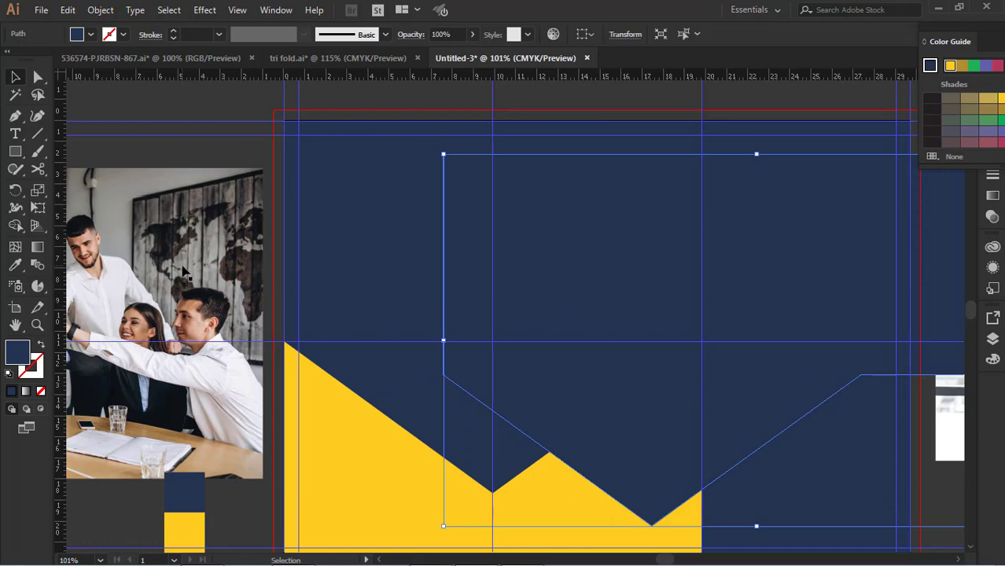
{"action": "left_click", "coordinate": [293, 269]}
{"action": "left_click_drag", "start_coordinate": [294, 265], "coordinate": [294, 265]}
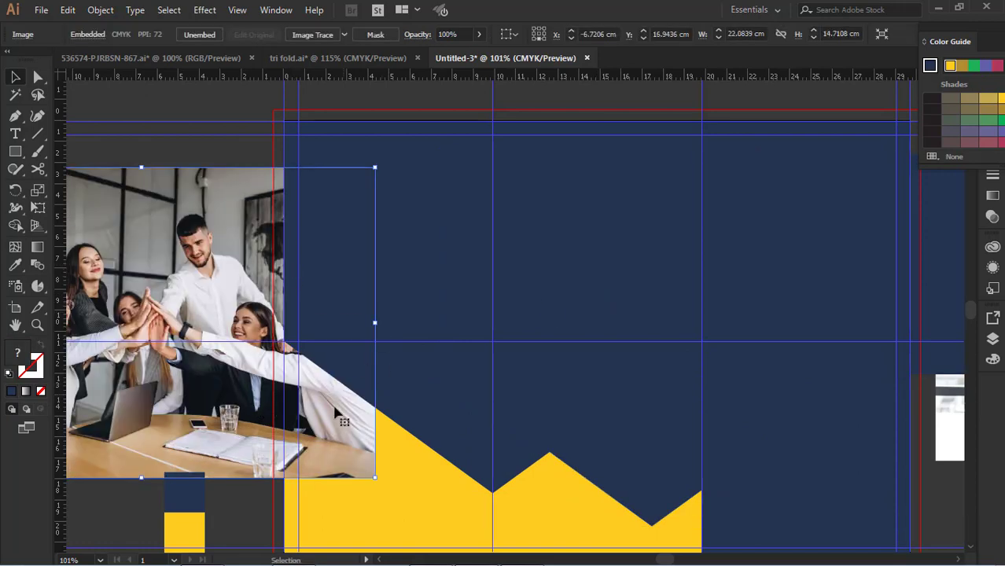
Clip the team photo to the original navy V-shaped path with a clipping mask.
{"action": "left_click", "coordinate": [242, 495]}
{"action": "left_click", "coordinate": [412, 271]}
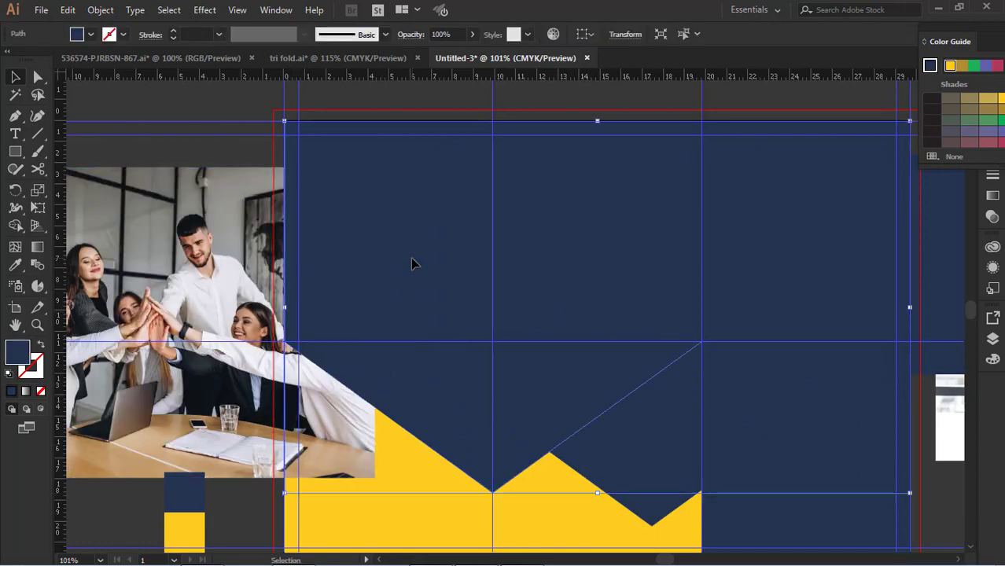
{"action": "right_click", "coordinate": [384, 266]}
{"action": "double_click", "coordinate": [379, 270]}
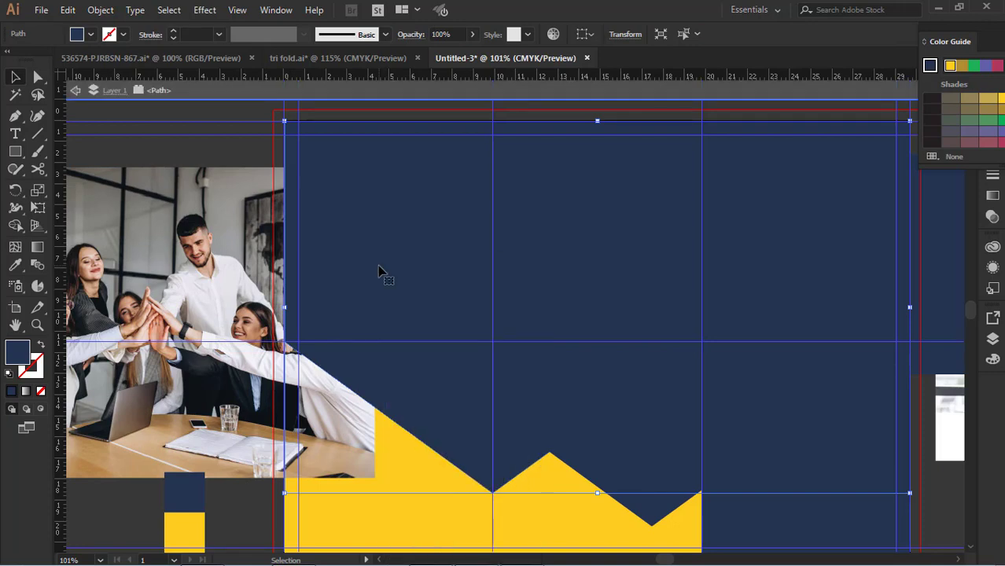
{"action": "left_click", "coordinate": [76, 90]}
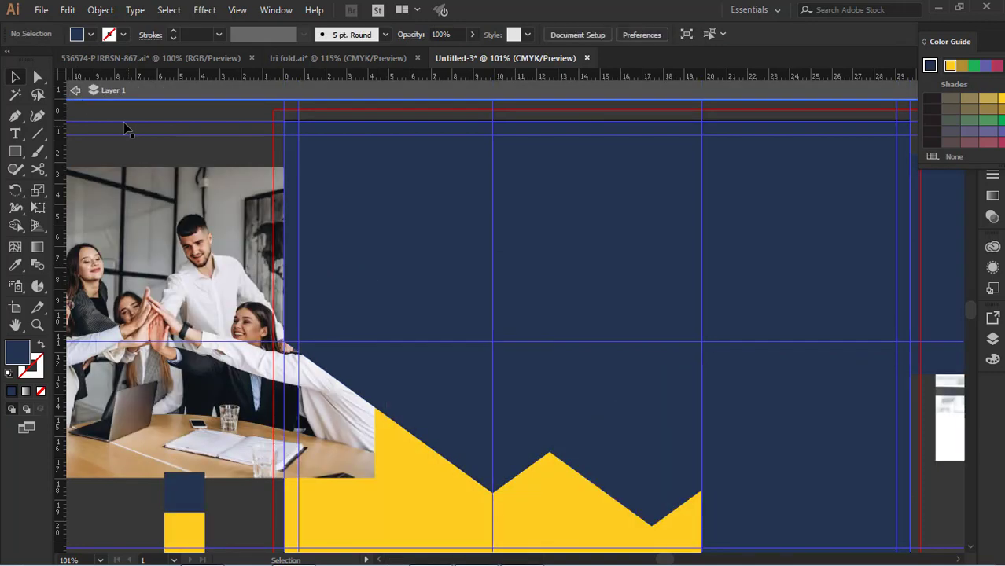
{"action": "left_click", "coordinate": [403, 225]}
{"action": "left_click", "coordinate": [176, 225], "text": "shift"}
{"action": "right_click", "coordinate": [177, 225]}
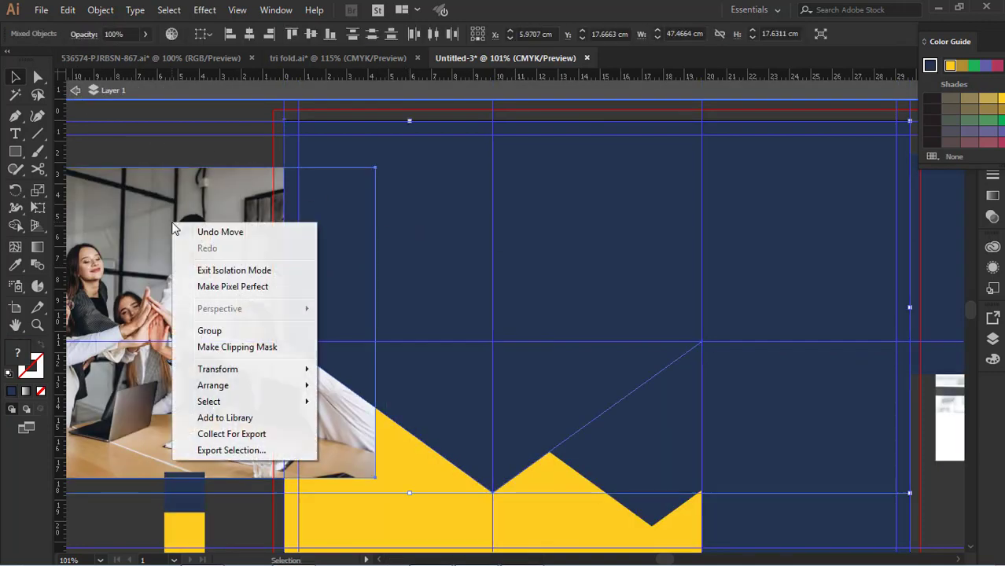
{"action": "left_click", "coordinate": [240, 348]}
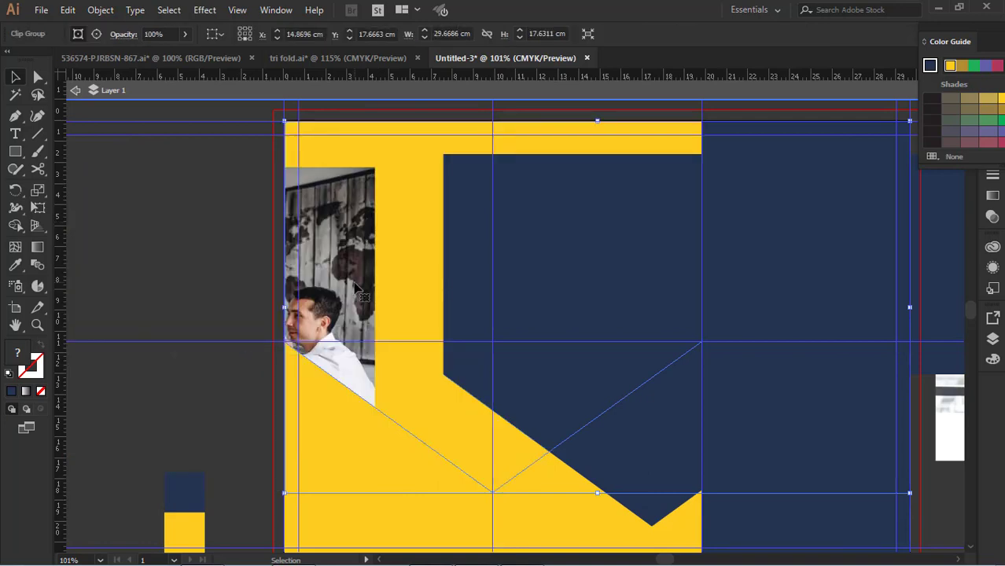
Move the team photo inside its mask to the artboard's top-left corner, enlarge it down to the V point, and leave isolation mode.
{"action": "double_click", "coordinate": [361, 295]}
{"action": "left_click", "coordinate": [362, 295]}
{"action": "left_click_drag", "start_coordinate": [362, 294], "coordinate": [731, 241]}
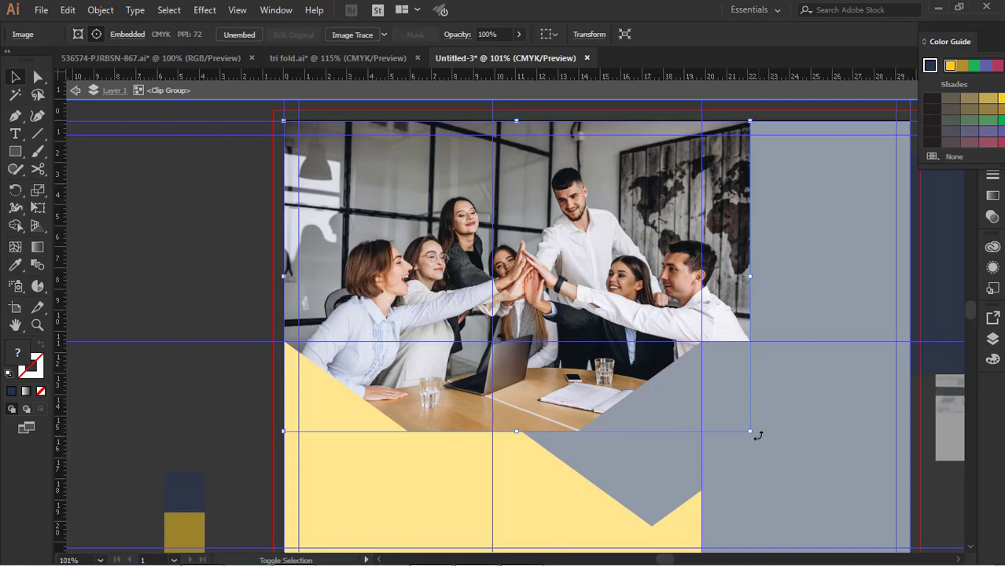
{"action": "left_click_drag", "start_coordinate": [748, 432], "coordinate": [845, 495]}
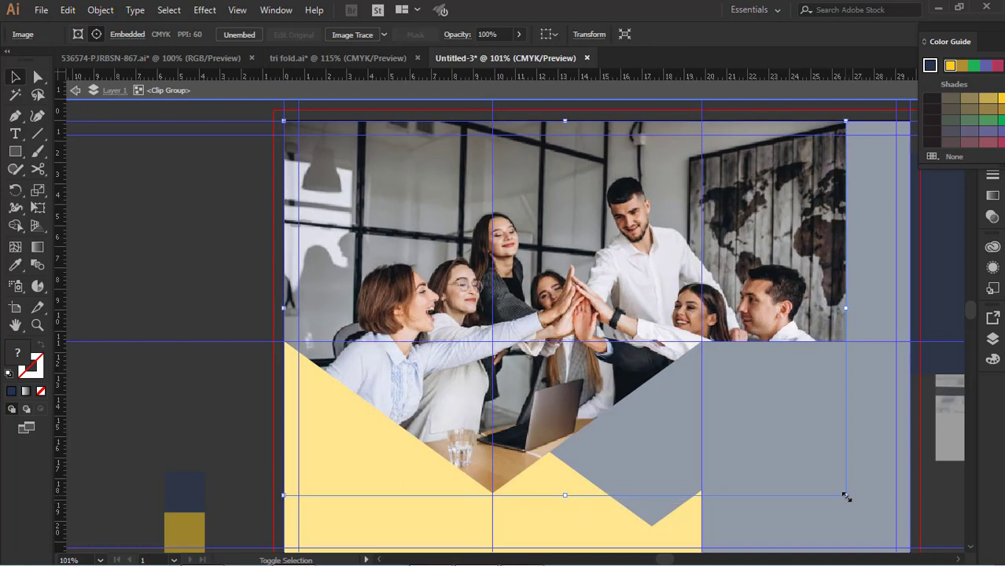
{"action": "left_click", "coordinate": [183, 242]}
{"action": "double_click", "coordinate": [150, 213]}
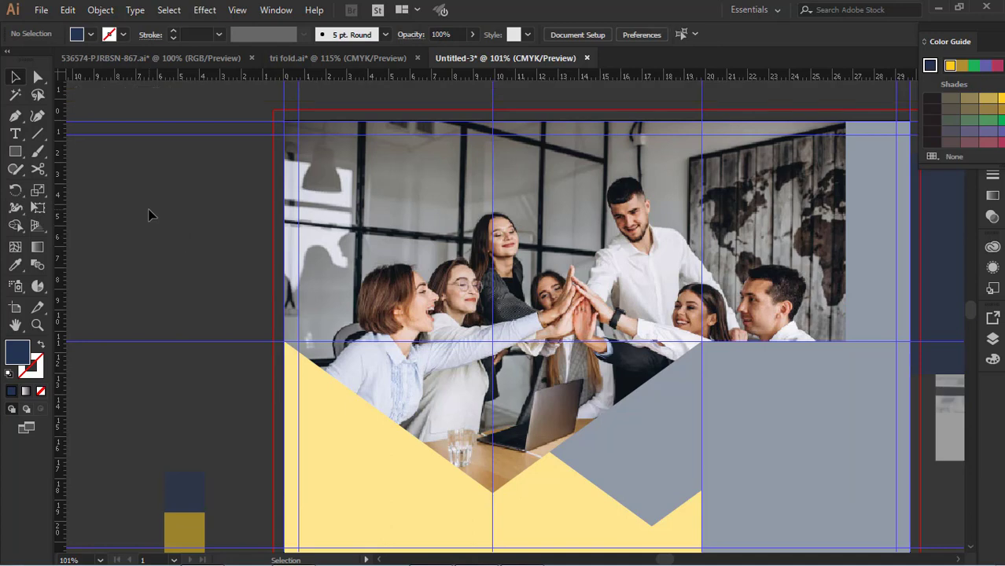
Align the duplicated navy V shape to the left and top edges of the clipped photo so that it covers the photo.
{"action": "left_click", "coordinate": [580, 273]}
{"action": "left_click", "coordinate": [373, 270], "text": "shift"}
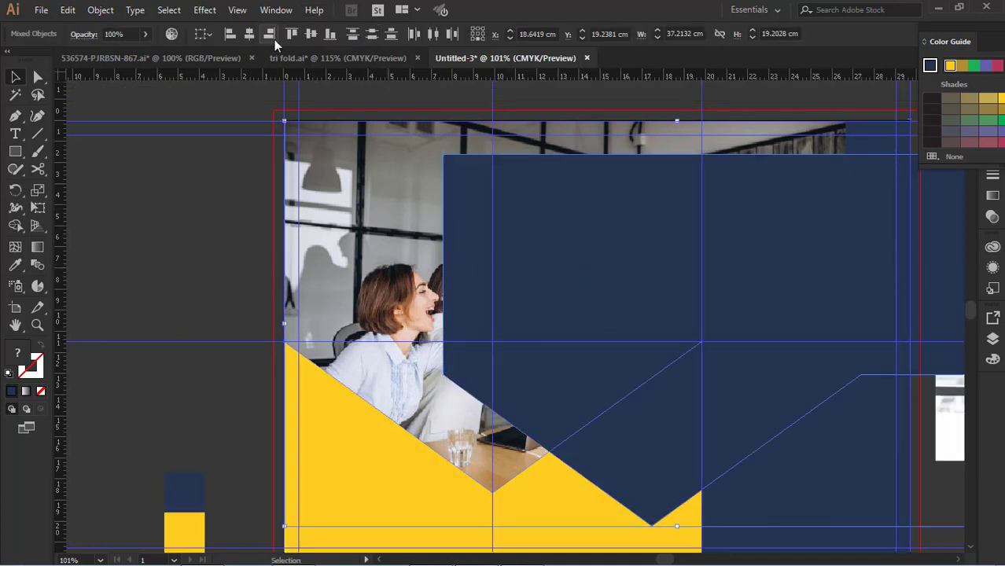
{"action": "left_click", "coordinate": [229, 35]}
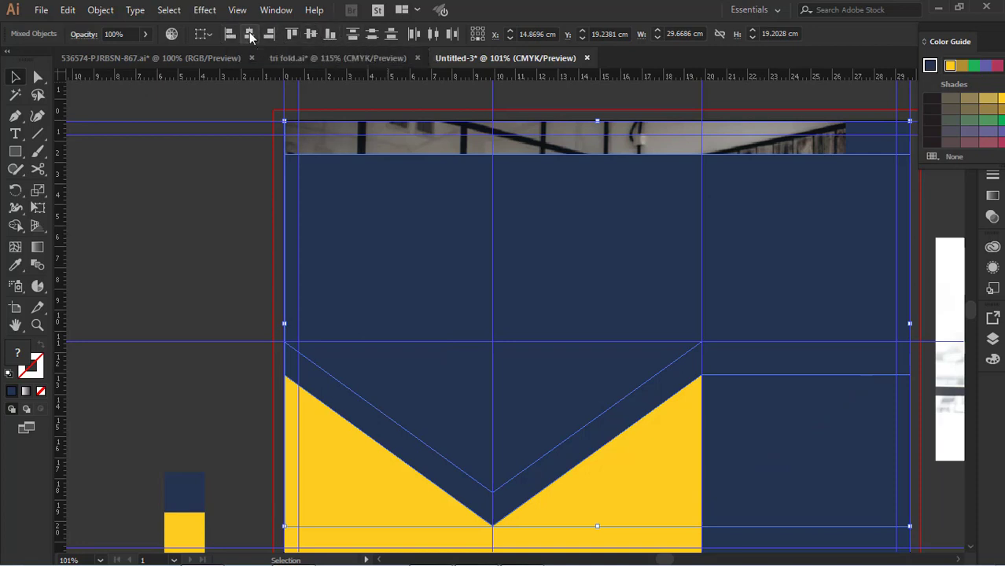
{"action": "left_click", "coordinate": [236, 223]}
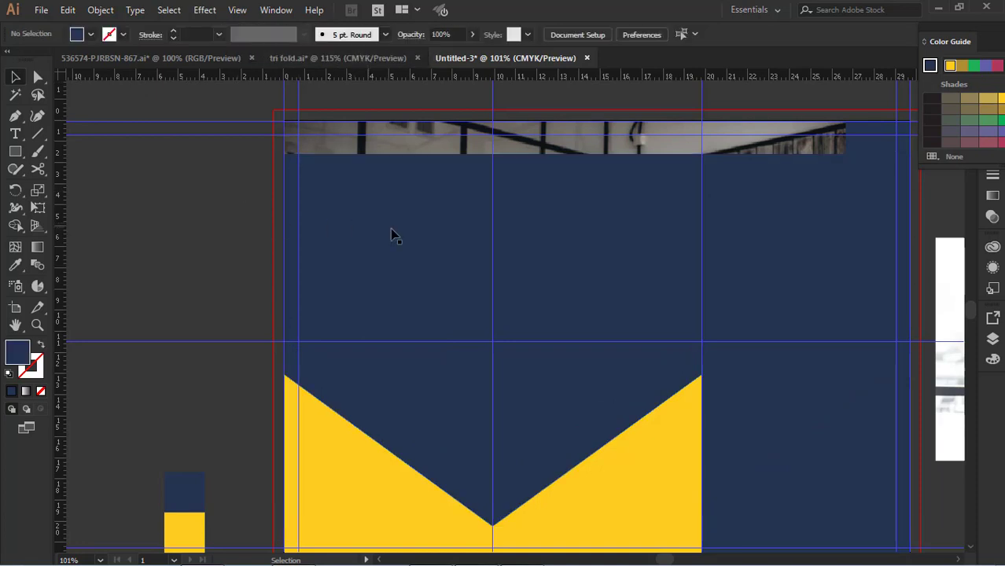
{"action": "left_click", "coordinate": [393, 232]}
{"action": "left_click", "coordinate": [360, 130], "text": "shift"}
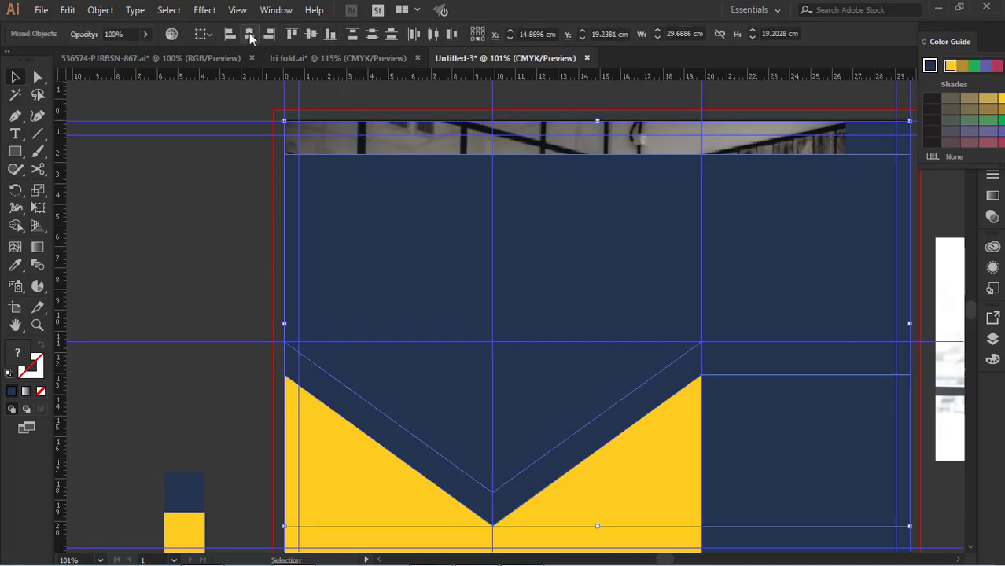
{"action": "left_click", "coordinate": [291, 34]}
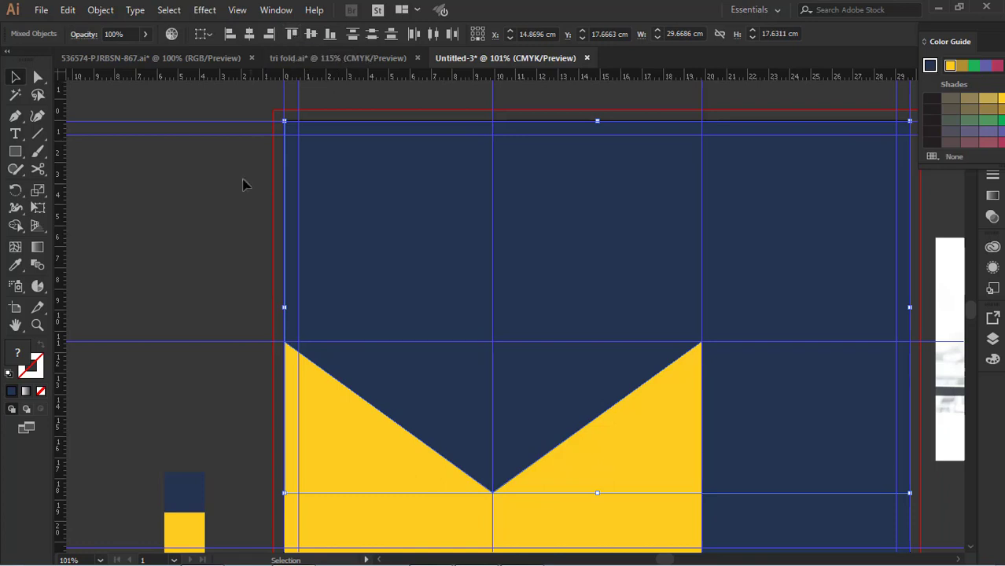
Lower the opacity of the navy V overlay on the team photo to 74%.
{"action": "left_click", "coordinate": [226, 220]}
{"action": "left_click", "coordinate": [385, 262]}
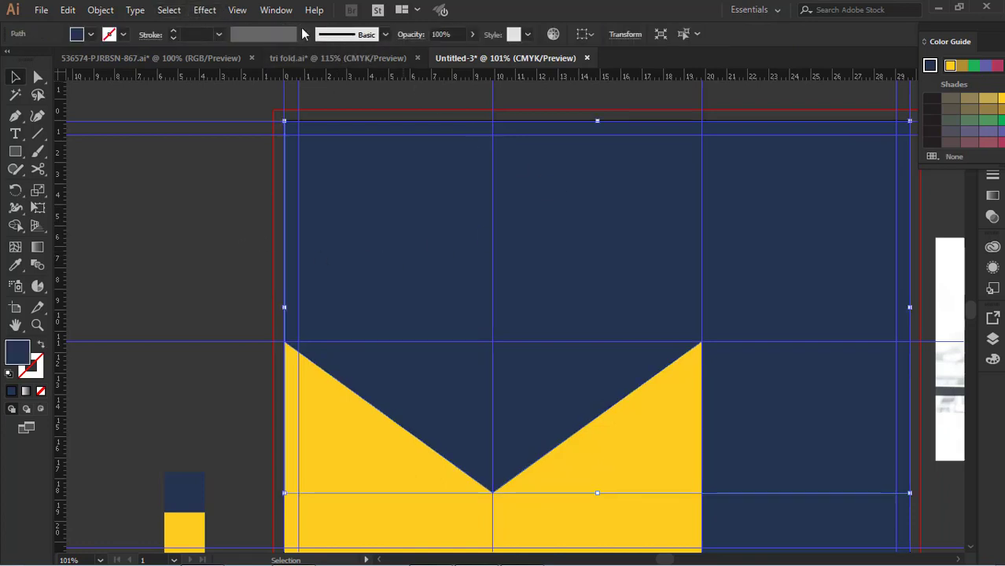
{"action": "left_click", "coordinate": [453, 33]}
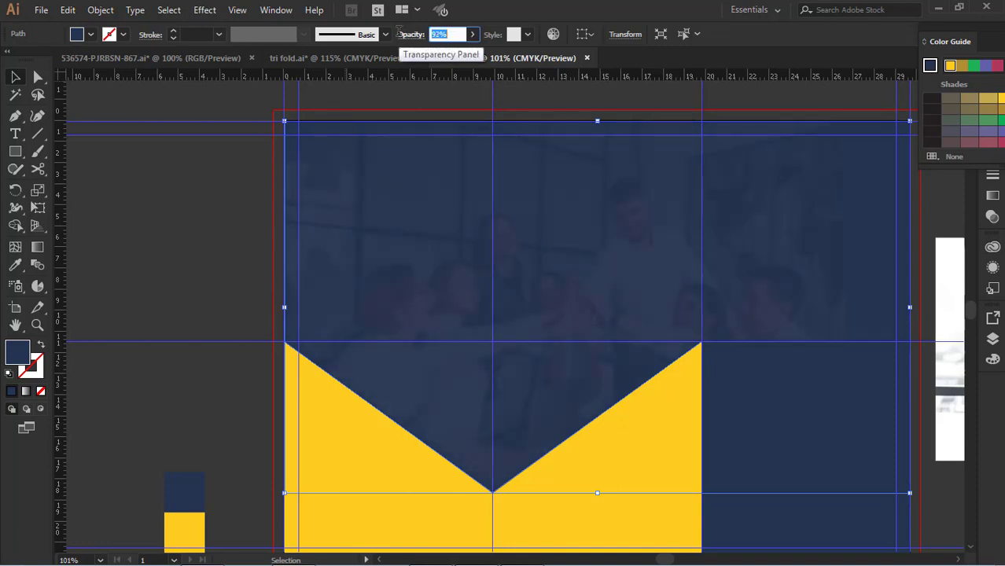
{"action": "key", "text": "Down"}
{"action": "key", "text": "Down"}
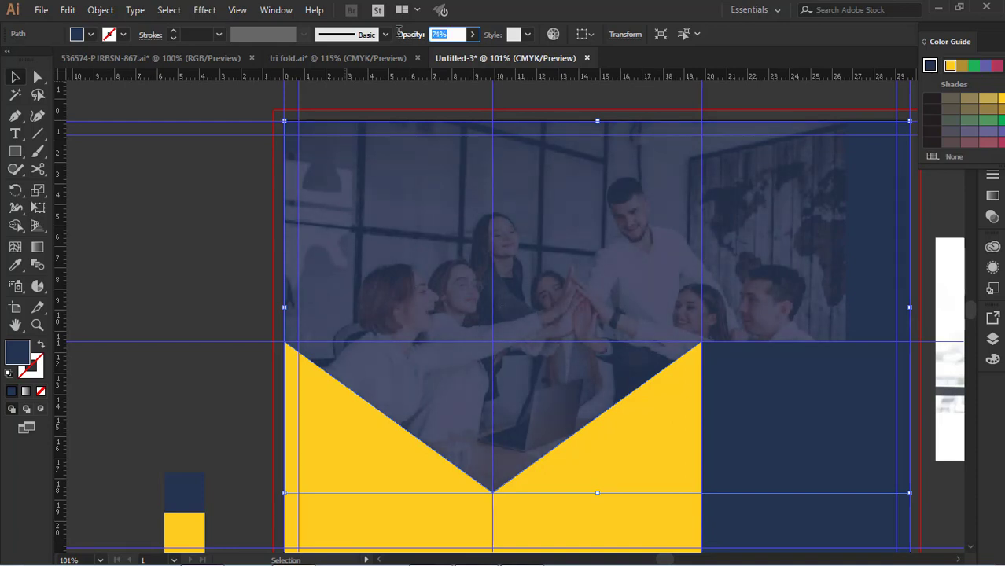
Bring the third panel's navy rectangle to the front and set the V overlay's opacity to 59%.
{"action": "left_click", "coordinate": [792, 409]}
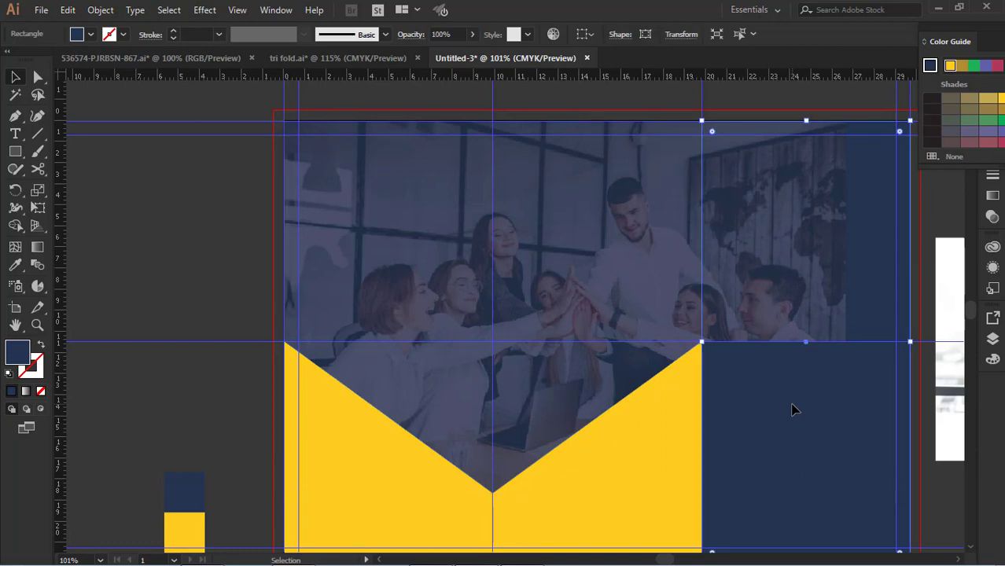
{"action": "key", "text": "ctrl+shift+bracketright"}
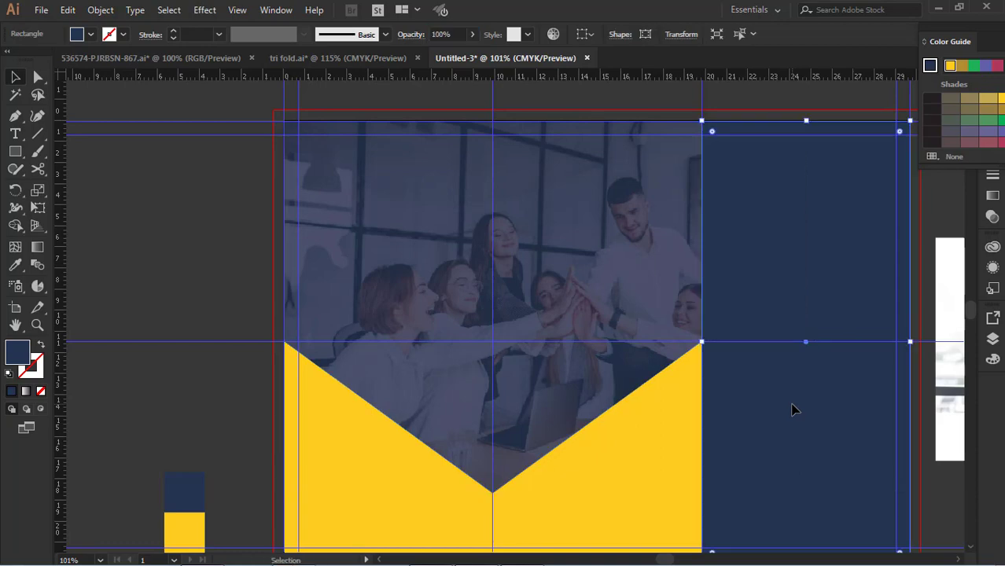
{"action": "left_click", "coordinate": [572, 243]}
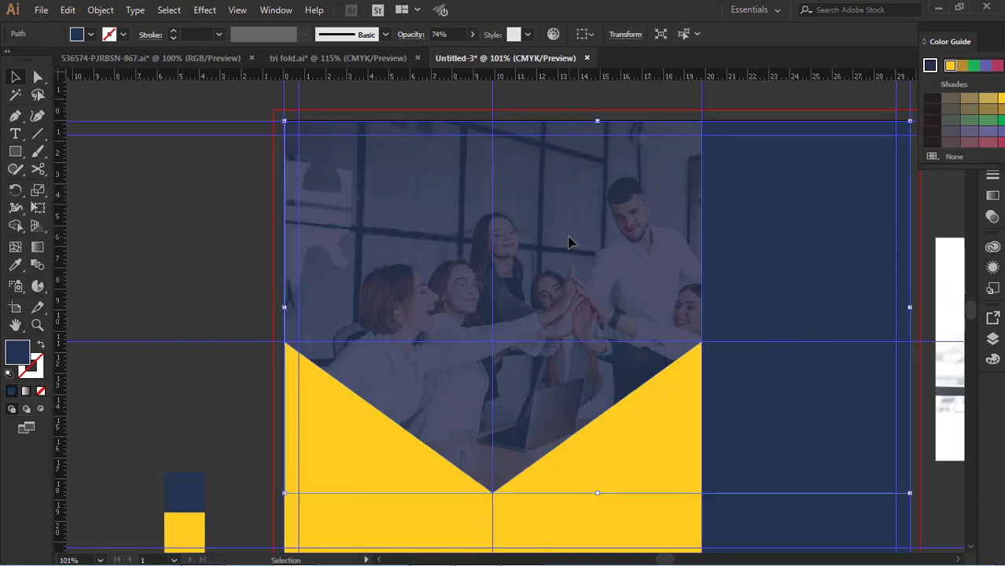
{"action": "left_click", "coordinate": [455, 34]}
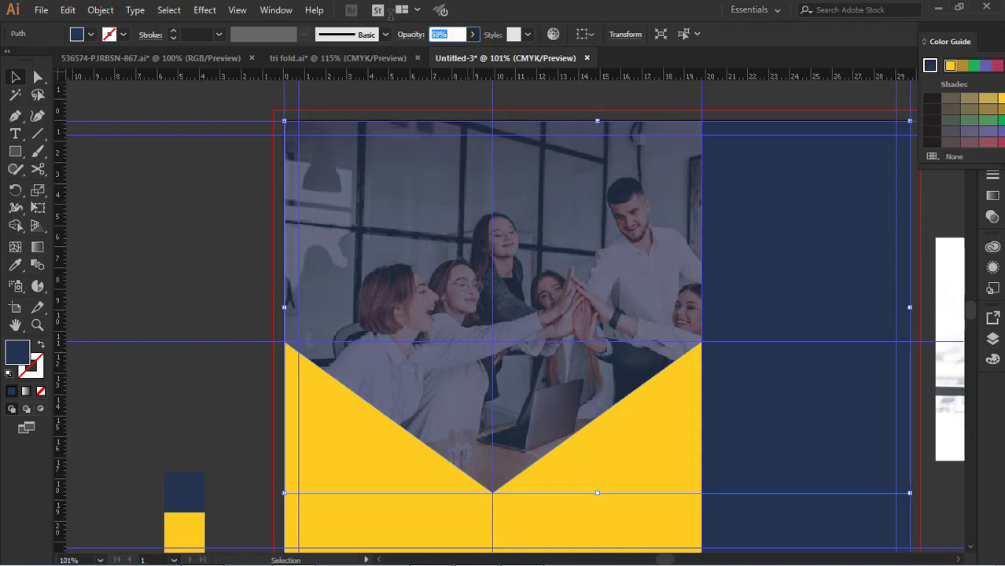
{"action": "left_click", "coordinate": [240, 184]}
Move the business meeting photo beside the artboard so that it overlaps the outer edge of the navy third panel.
{"action": "left_click", "coordinate": [781, 241]}
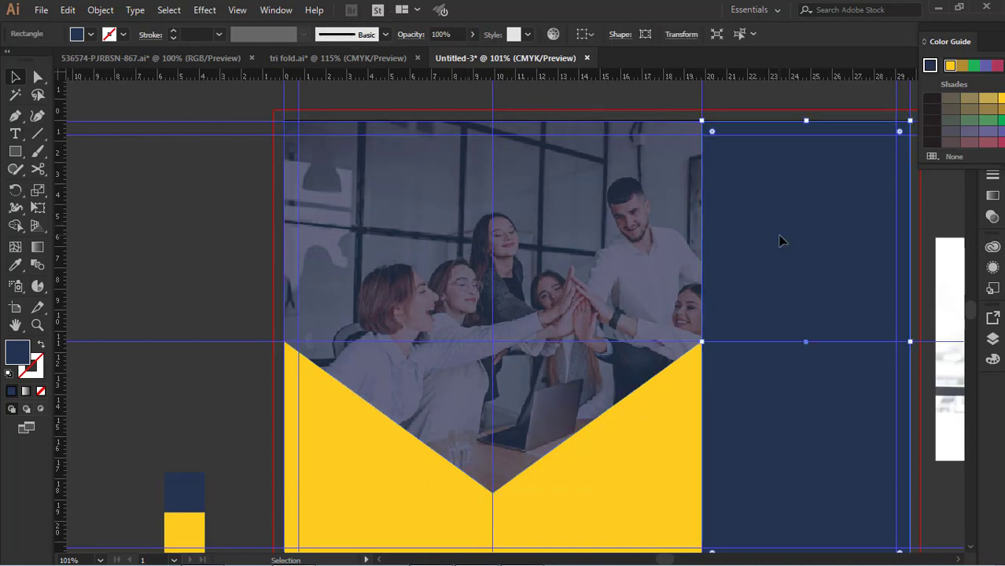
{"action": "scroll", "coordinate": [794, 467], "scroll_direction": "down", "scroll_amount": 3}
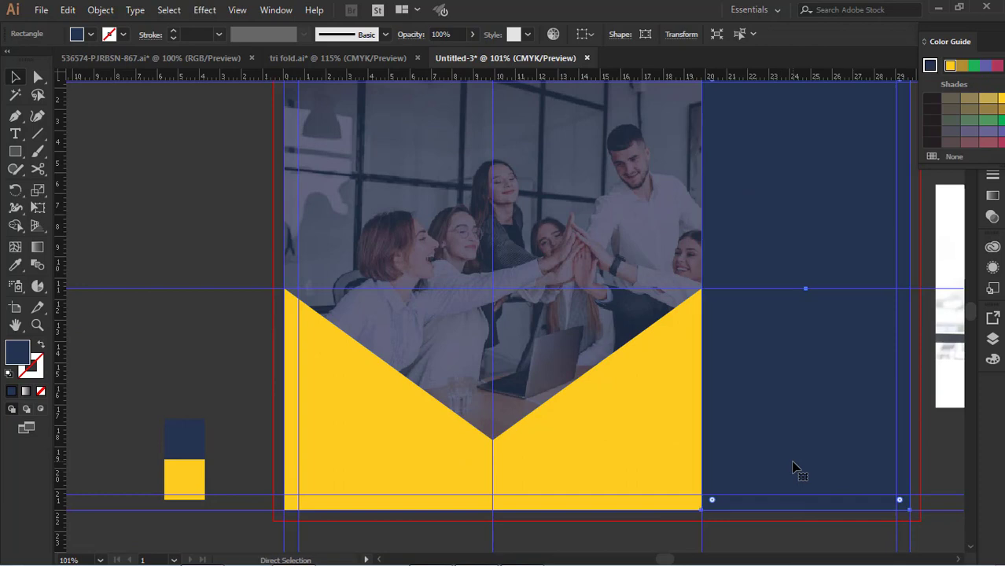
{"action": "scroll", "coordinate": [794, 469], "scroll_direction": "right", "scroll_amount": 3}
{"action": "scroll", "coordinate": [794, 468], "scroll_direction": "up", "scroll_amount": 2}
{"action": "left_click", "coordinate": [927, 494]}
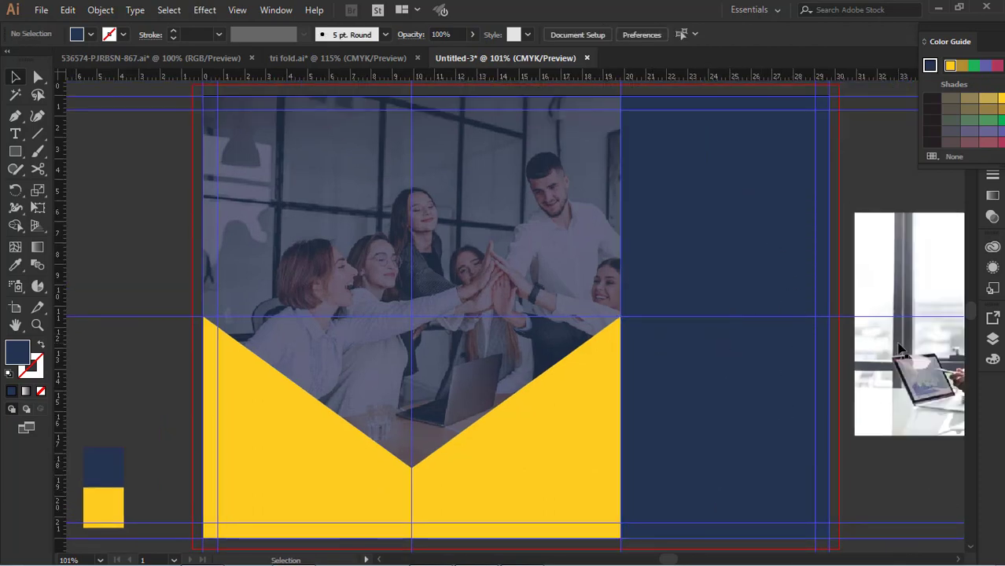
{"action": "left_click_drag", "start_coordinate": [852, 347], "coordinate": [831, 350]}
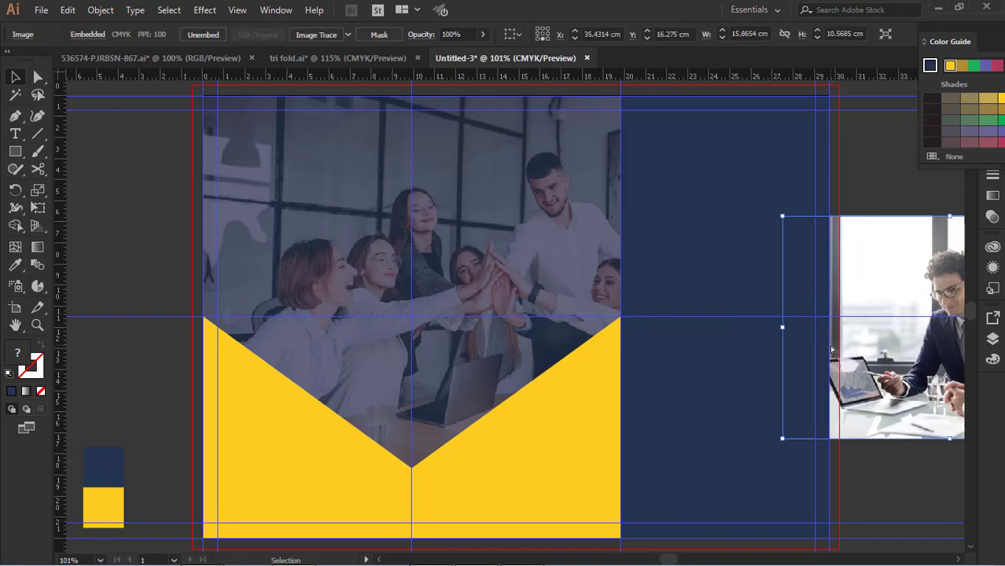
Clip the business meeting photo to the navy third-panel rectangle with a clipping mask.
{"action": "left_click", "coordinate": [729, 460]}
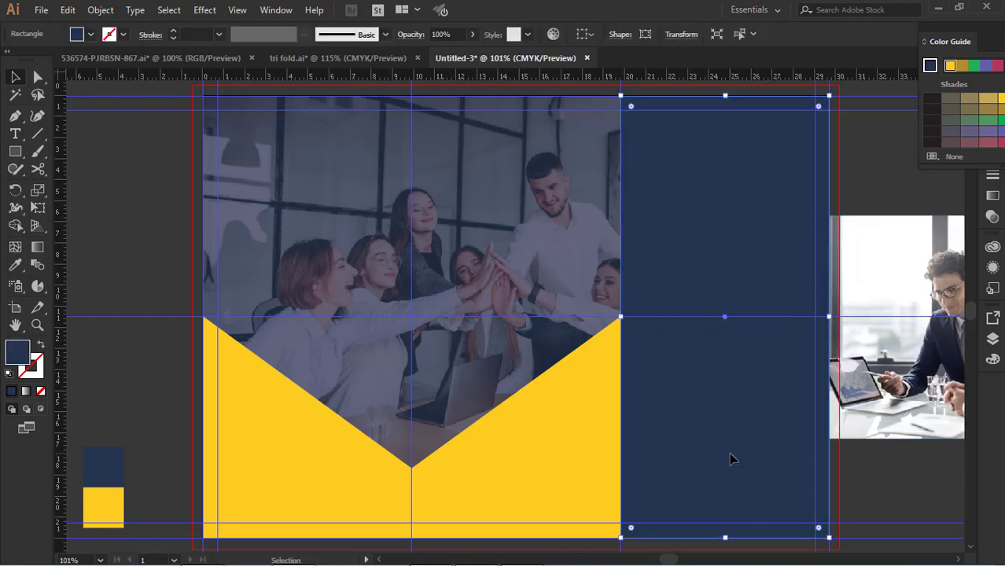
{"action": "left_click", "coordinate": [903, 285], "text": "shift"}
{"action": "right_click", "coordinate": [901, 280]}
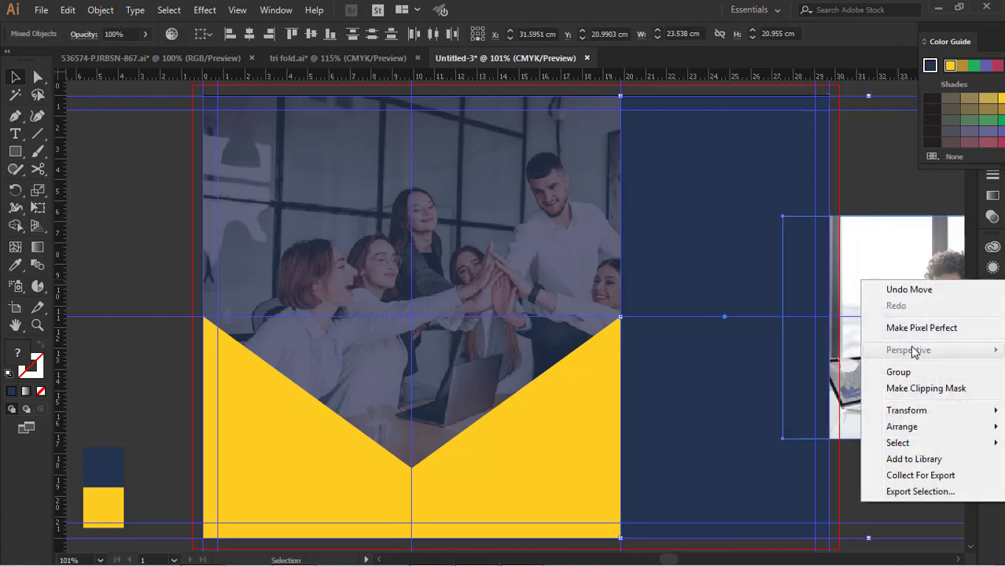
{"action": "left_click", "coordinate": [912, 388]}
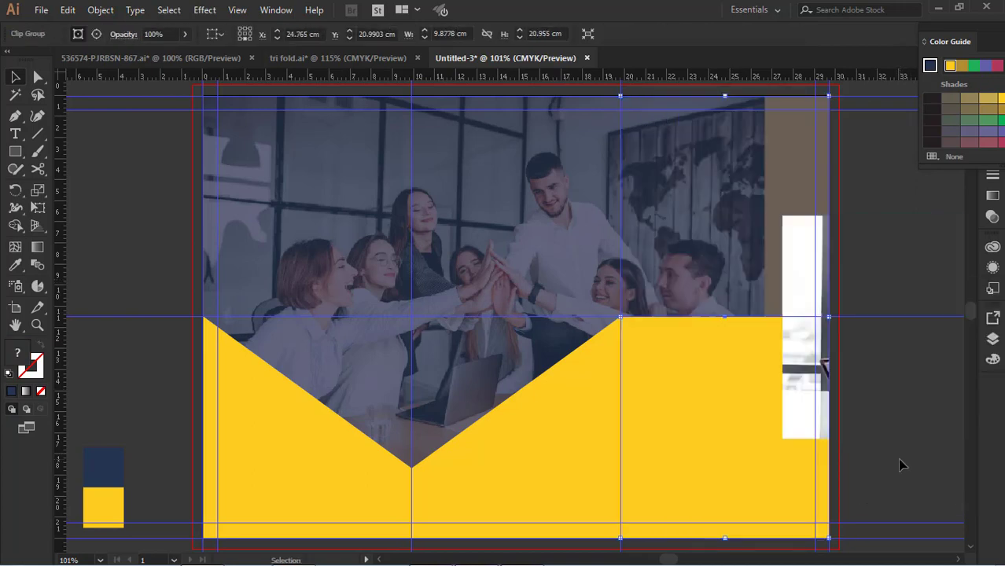
Undo the clipping mask that joins the business meeting photo to the full-height navy third-panel rectangle.
{"action": "left_click", "coordinate": [743, 277]}
{"action": "left_click", "coordinate": [877, 263]}
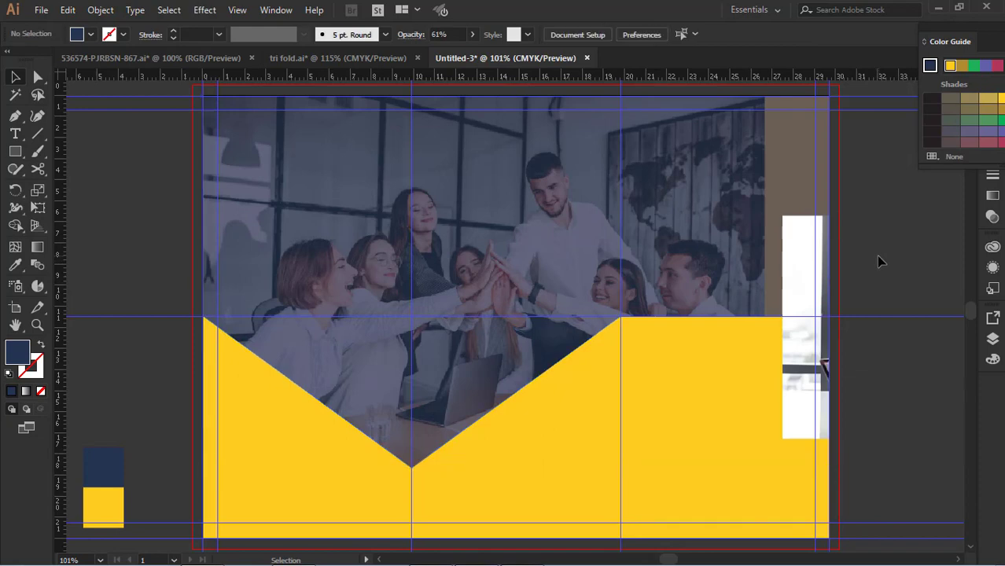
{"action": "double_click", "coordinate": [748, 242]}
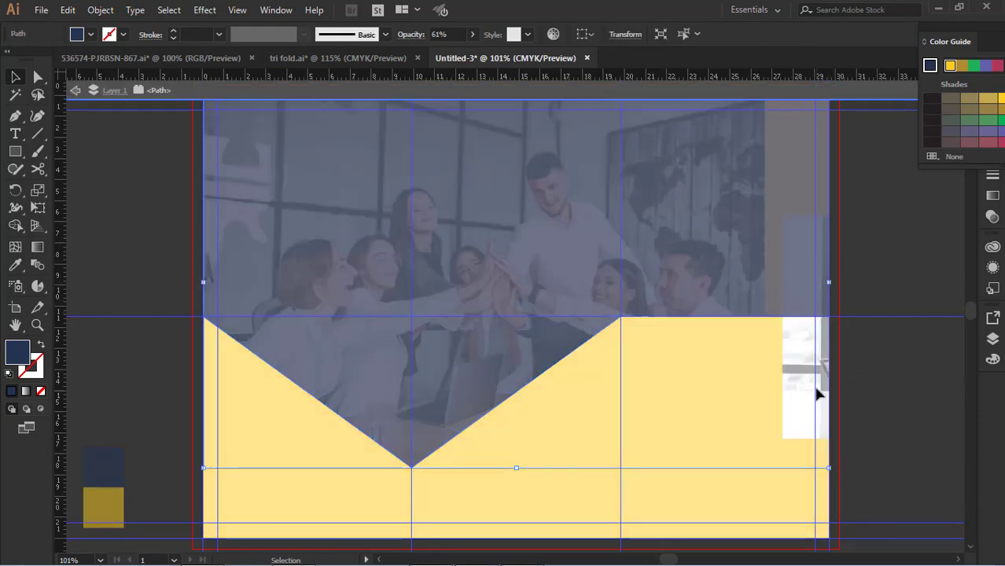
{"action": "left_click", "coordinate": [799, 391]}
{"action": "double_click", "coordinate": [799, 391]}
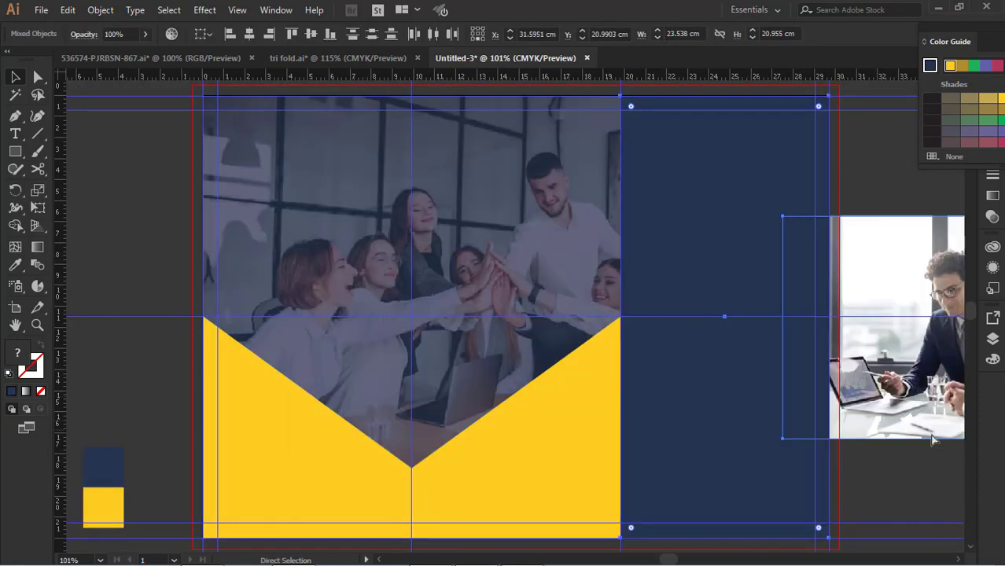
{"action": "left_click", "coordinate": [915, 482]}
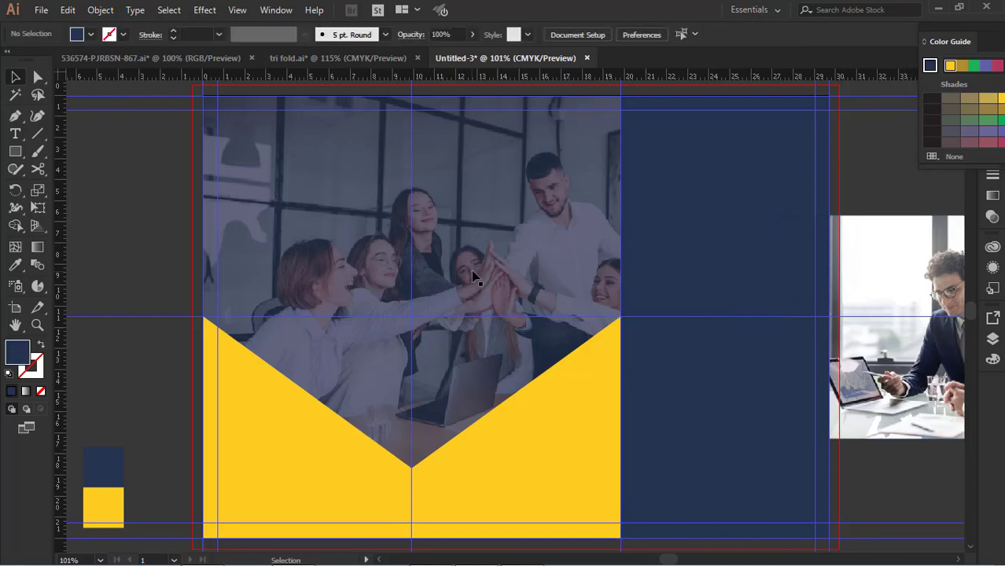
Draw a navy rectangle over the upper half of the third panel, reaching down to the horizontal middle guide.
{"action": "left_click", "coordinate": [15, 151]}
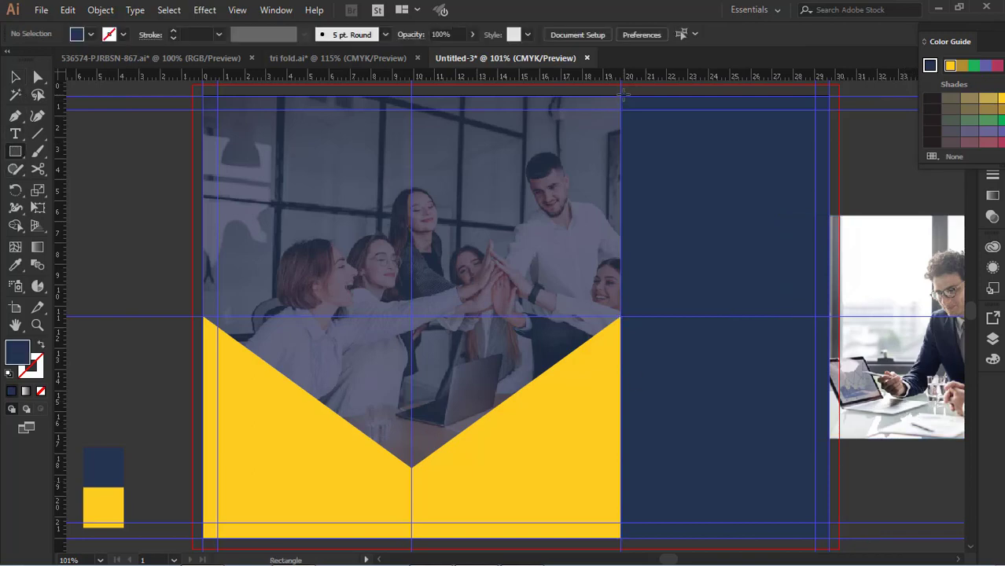
{"action": "mouse_move", "coordinate": [622, 96]}
{"action": "left_mouse_down"}
{"action": "mouse_move", "coordinate": [660, 217]}
{"action": "mouse_move", "coordinate": [829, 317]}
{"action": "left_mouse_up"}
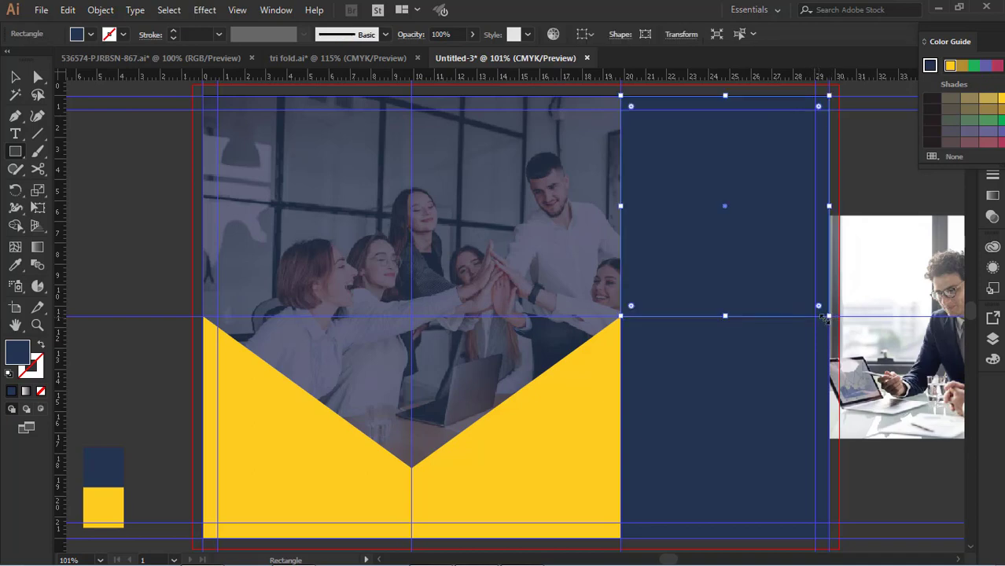
{"action": "left_click", "coordinate": [16, 78]}
{"action": "left_click", "coordinate": [153, 161]}
{"action": "left_click", "coordinate": [782, 272]}
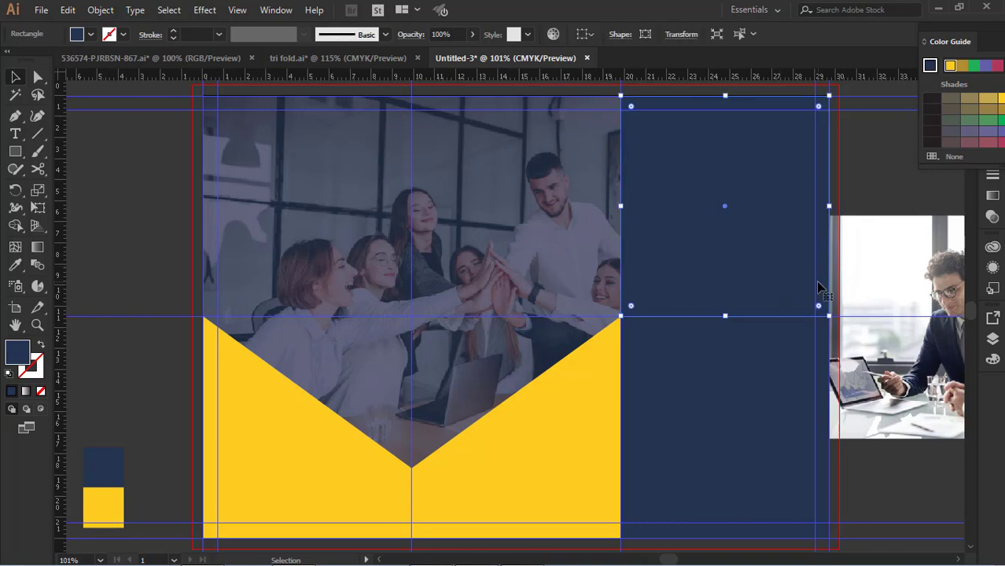
Clip the business meeting photo to the new upper-half rectangle with a clipping mask.
{"action": "left_click", "coordinate": [892, 294], "text": "shift"}
{"action": "right_click", "coordinate": [891, 287]}
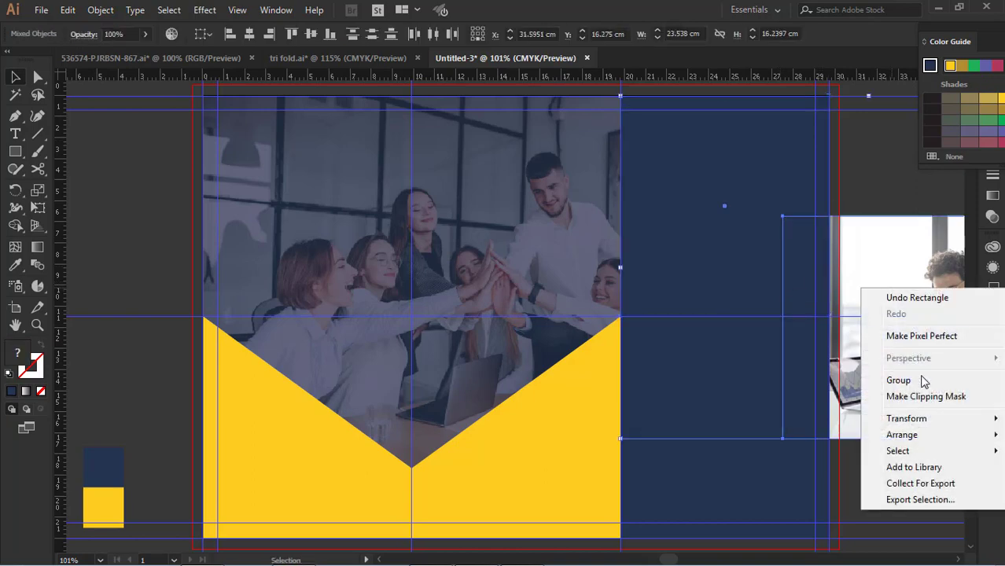
{"action": "left_click", "coordinate": [921, 397]}
{"action": "double_click", "coordinate": [753, 194]}
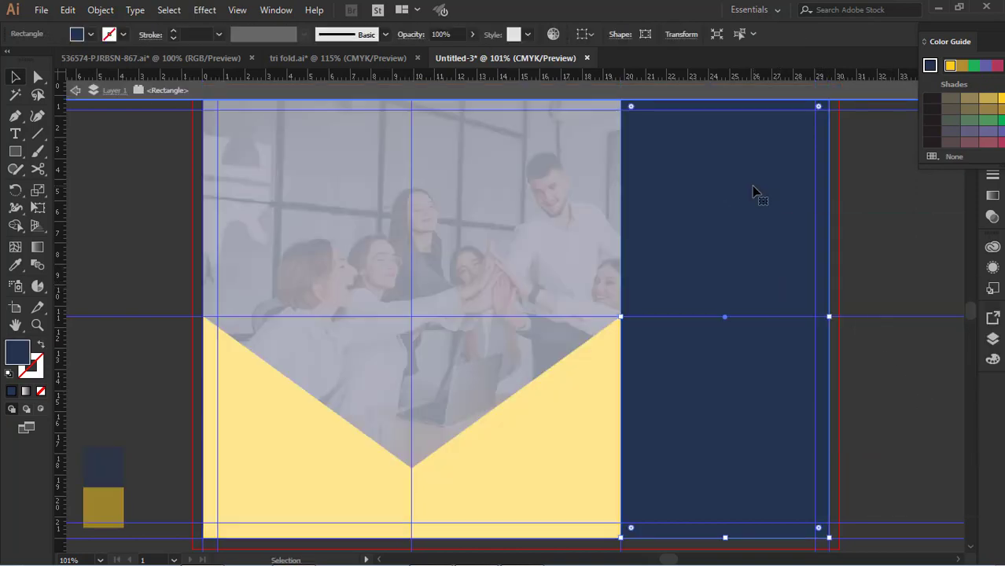
{"action": "key", "text": "a"}
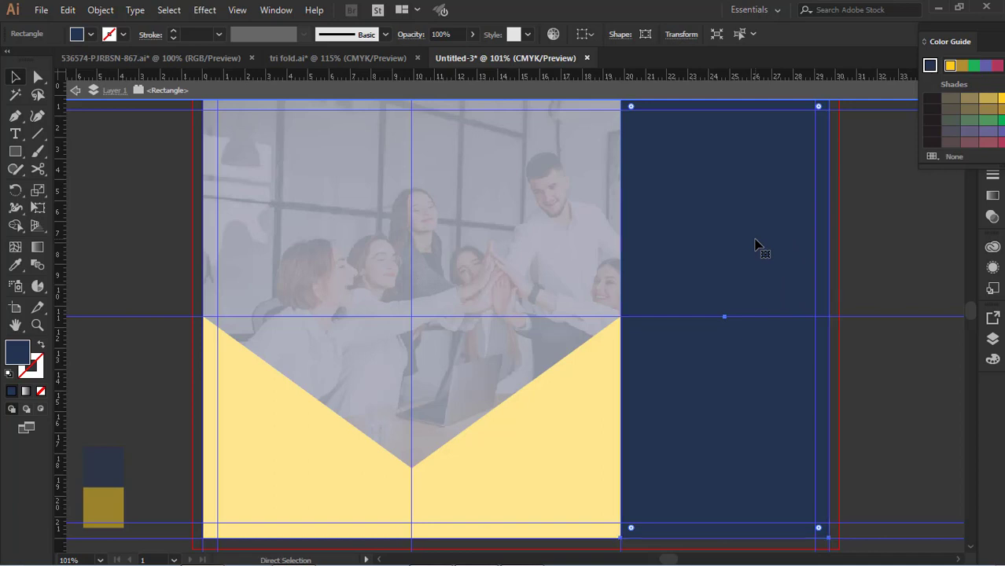
{"action": "double_click", "coordinate": [133, 174]}
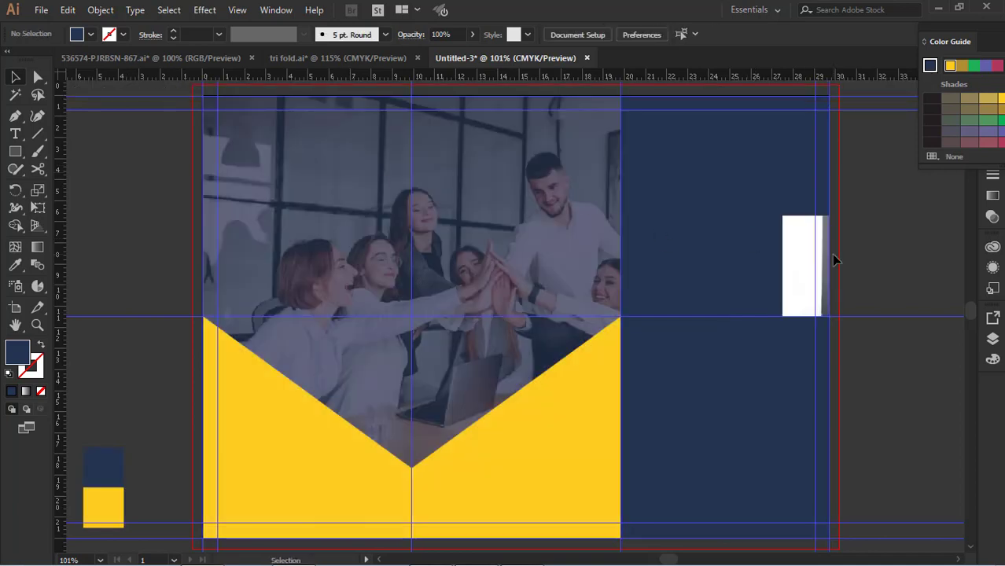
Reposition the meeting photo inside its clip group so both businessmen fill the upper half of the third panel.
{"action": "left_click", "coordinate": [795, 243]}
{"action": "double_click", "coordinate": [795, 243]}
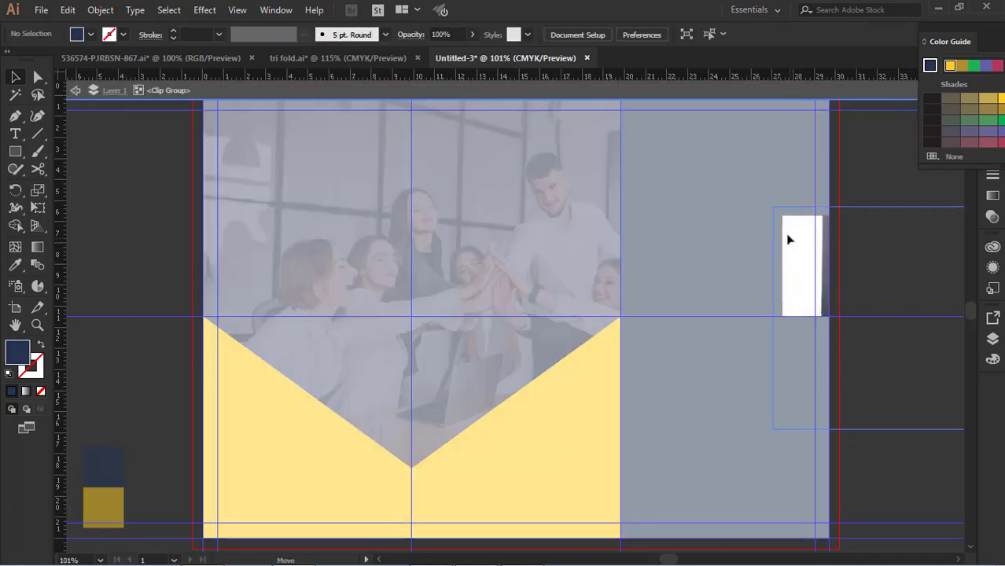
{"action": "left_click_drag", "start_coordinate": [789, 239], "coordinate": [637, 130]}
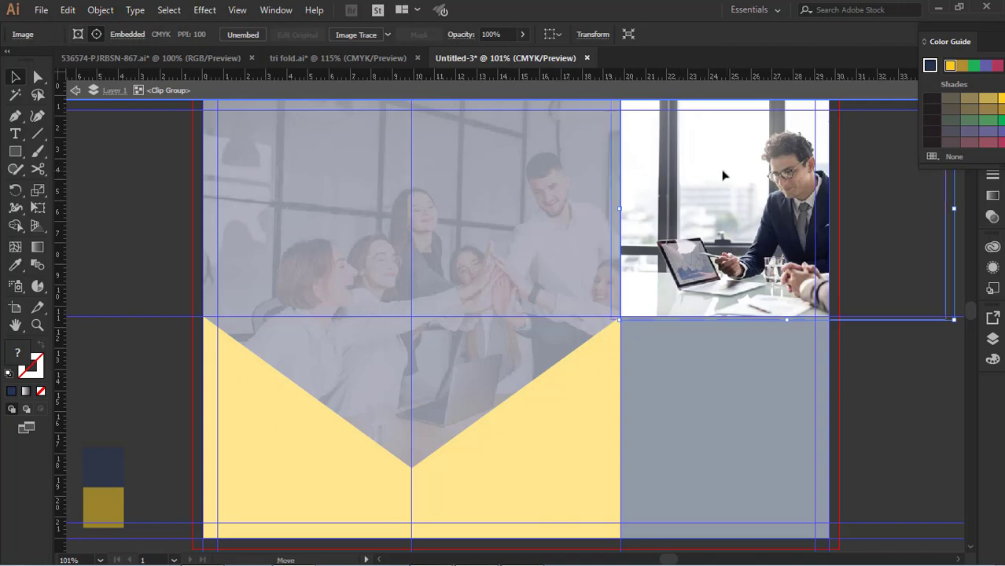
{"action": "left_click_drag", "start_coordinate": [724, 175], "coordinate": [662, 167]}
{"action": "mouse_move", "coordinate": [735, 180]}
{"action": "left_mouse_down"}
{"action": "mouse_move", "coordinate": [725, 180]}
{"action": "mouse_move", "coordinate": [741, 180]}
{"action": "left_mouse_up"}
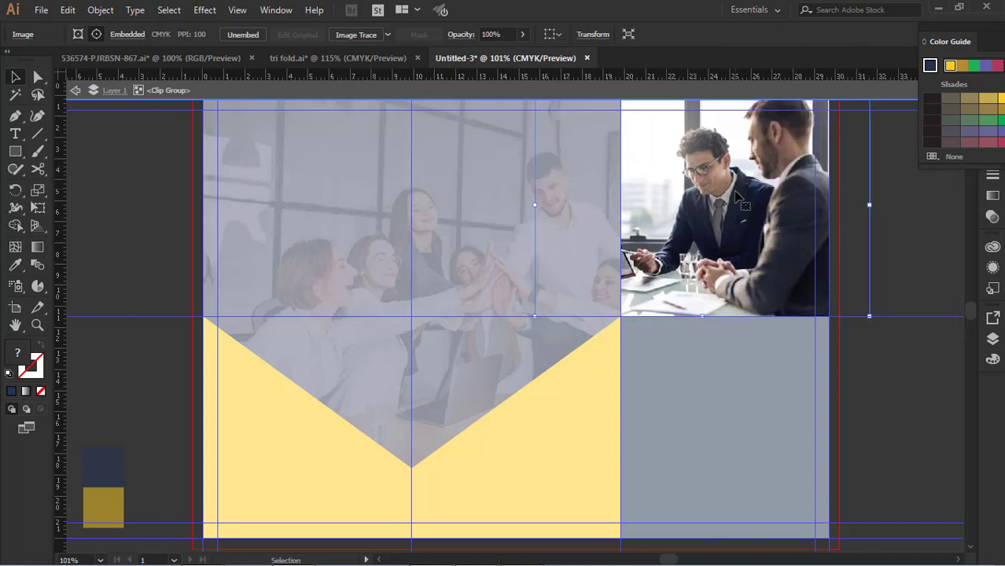
{"action": "double_click", "coordinate": [883, 406]}
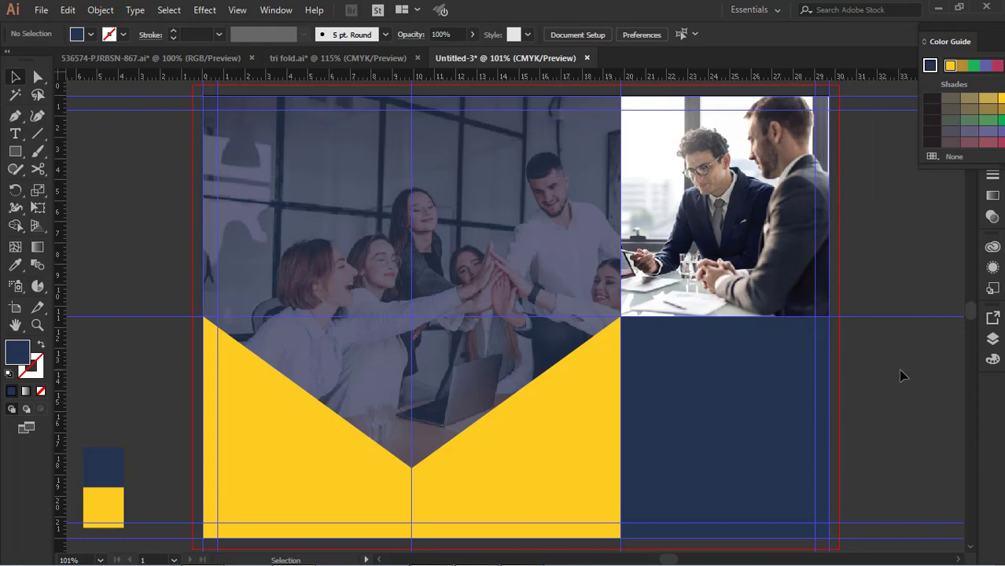
Draw a triangle about 4 cm wide and 5.7 cm tall with the Pen tool in the upper-left corner of the navy area below the meeting photo.
{"action": "scroll", "coordinate": [898, 368], "scroll_direction": "down", "scroll_amount": 2}
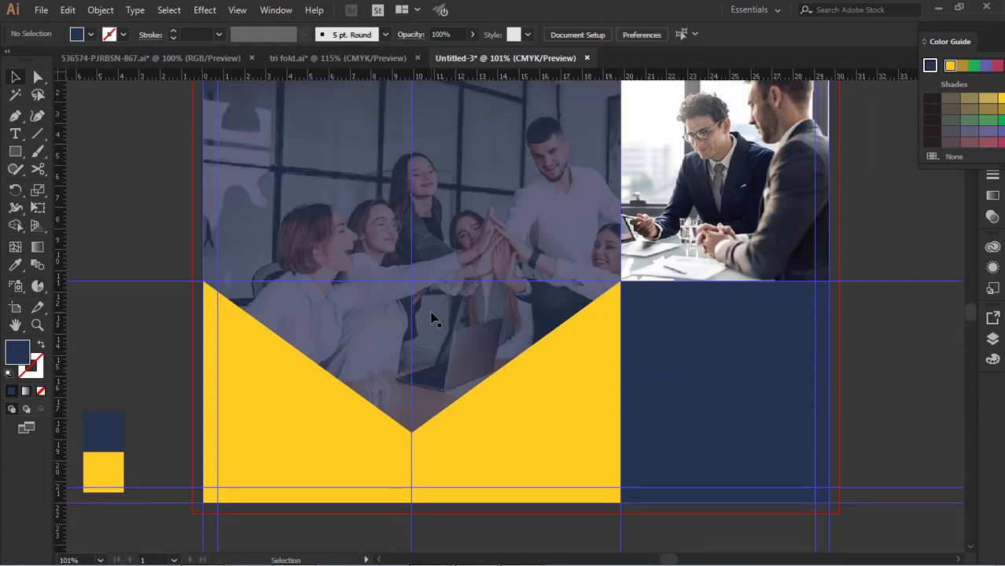
{"action": "scroll", "coordinate": [438, 314], "scroll_direction": "up", "scroll_amount": 7}
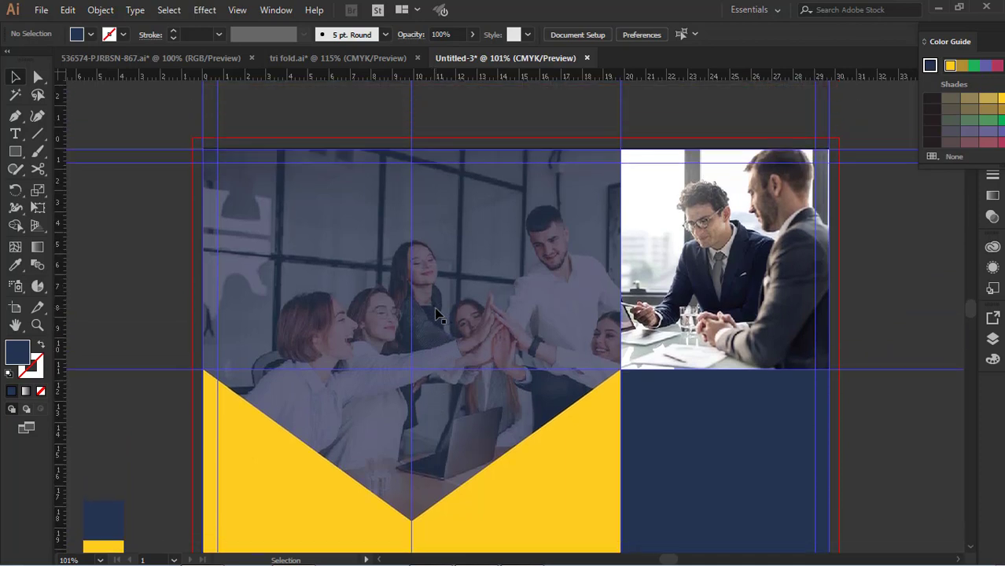
{"action": "scroll", "coordinate": [569, 275], "scroll_direction": "down", "scroll_amount": 6}
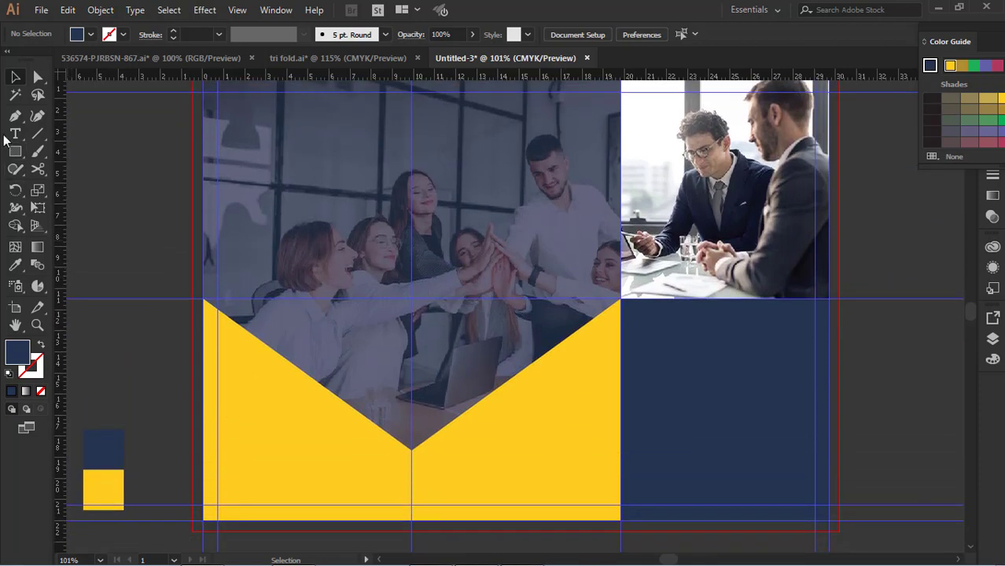
{"action": "left_click", "coordinate": [15, 115]}
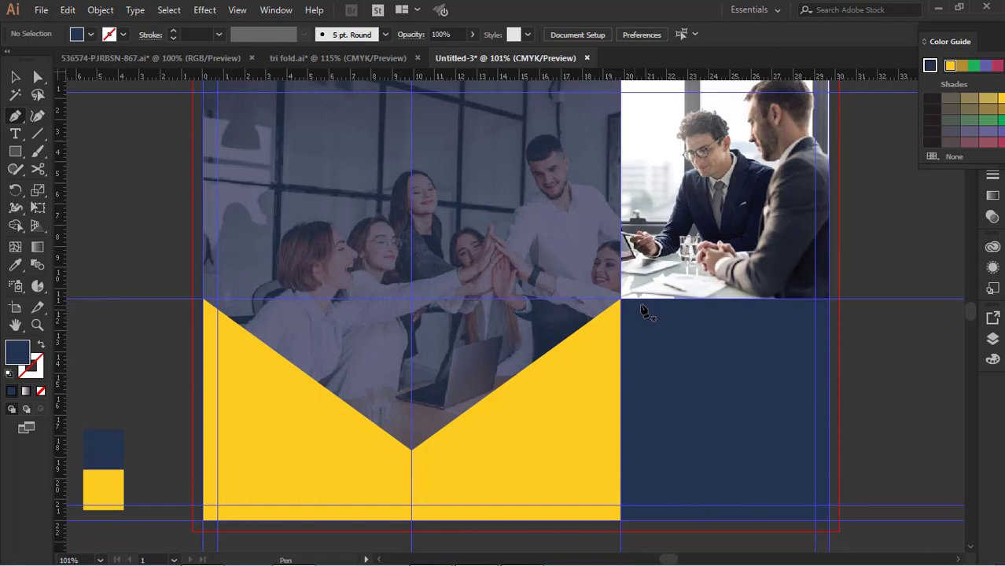
{"action": "left_click", "coordinate": [706, 299]}
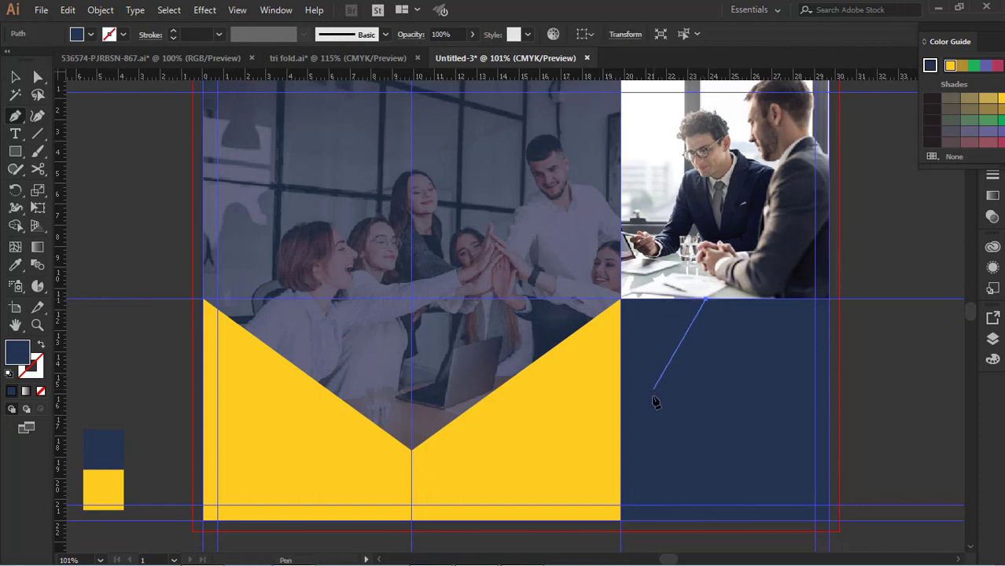
{"action": "left_click", "coordinate": [621, 420]}
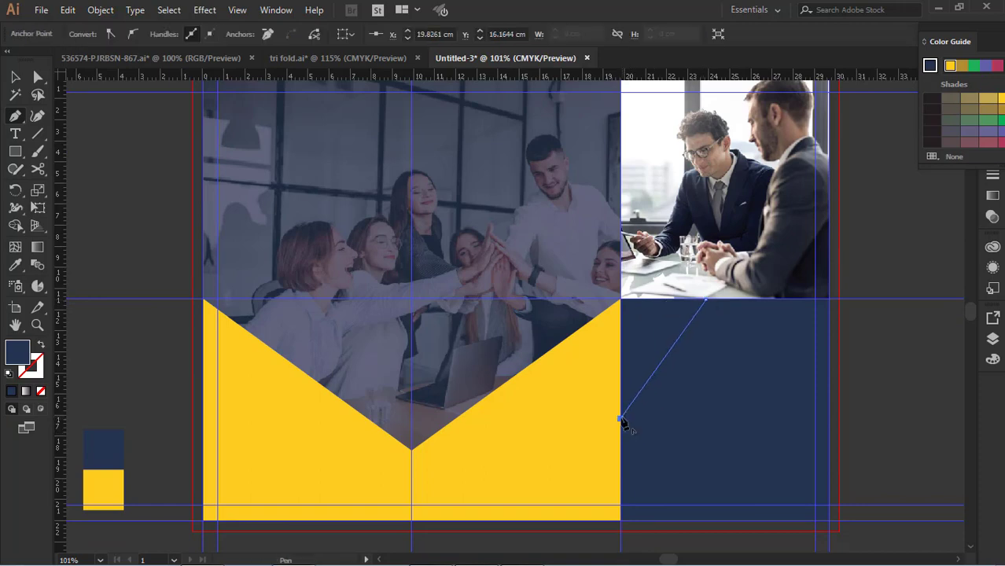
{"action": "left_click", "coordinate": [621, 300]}
{"action": "left_click", "coordinate": [706, 301]}
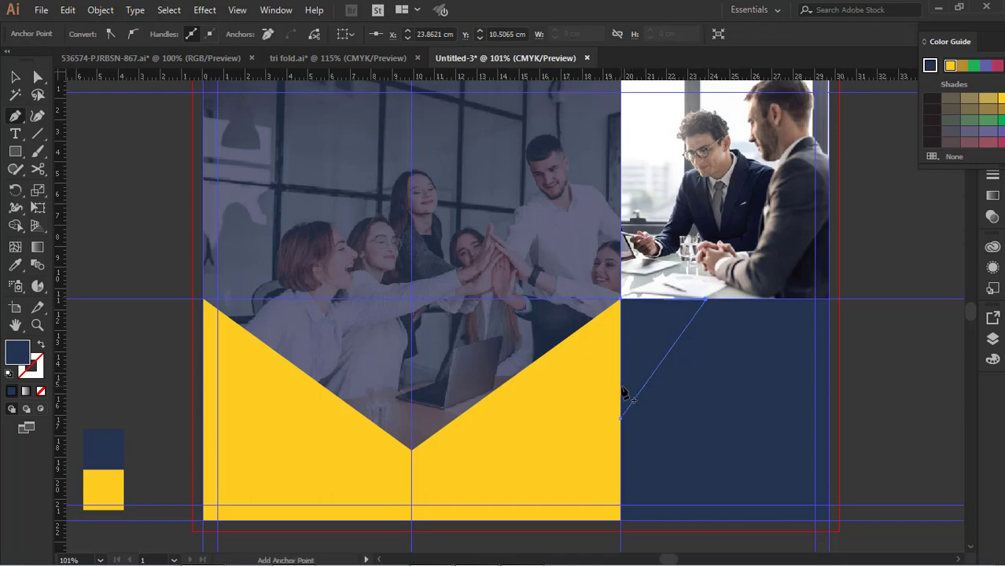
Fill the new triangle with the yellow sampled from the swatch square beside the artboard.
{"action": "left_click", "coordinate": [15, 265]}
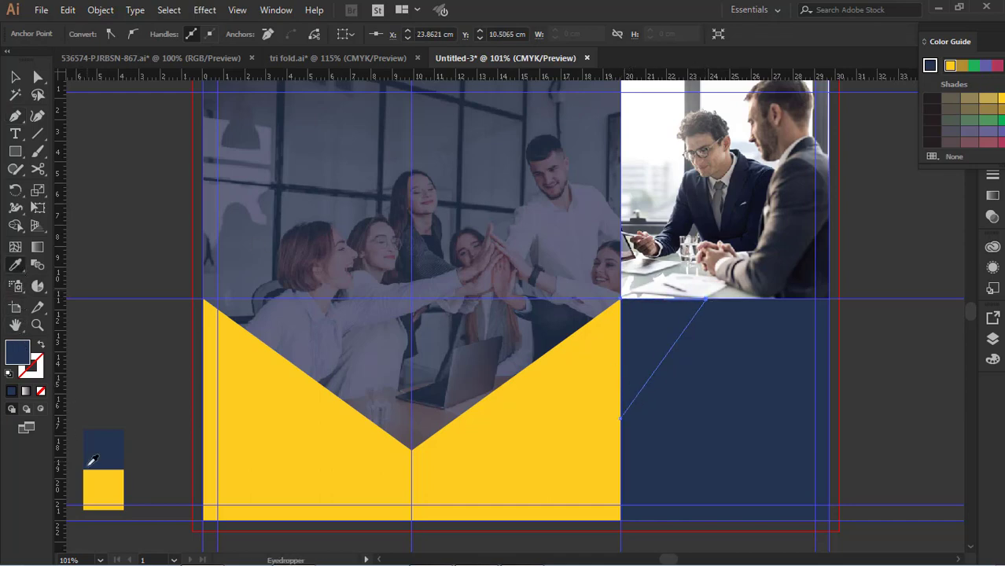
{"action": "left_click", "coordinate": [97, 484]}
{"action": "left_click", "coordinate": [15, 76]}
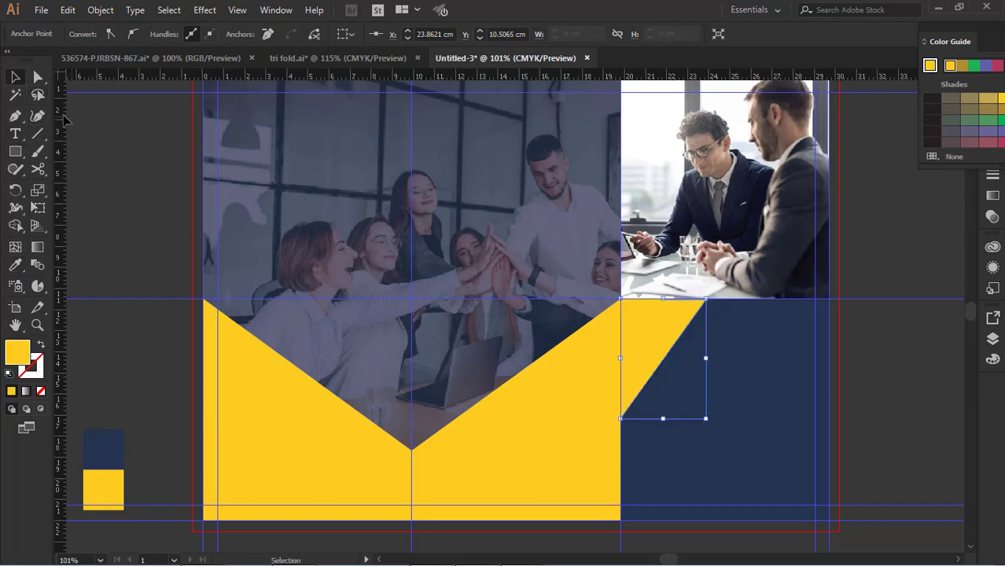
{"action": "left_click", "coordinate": [113, 181]}
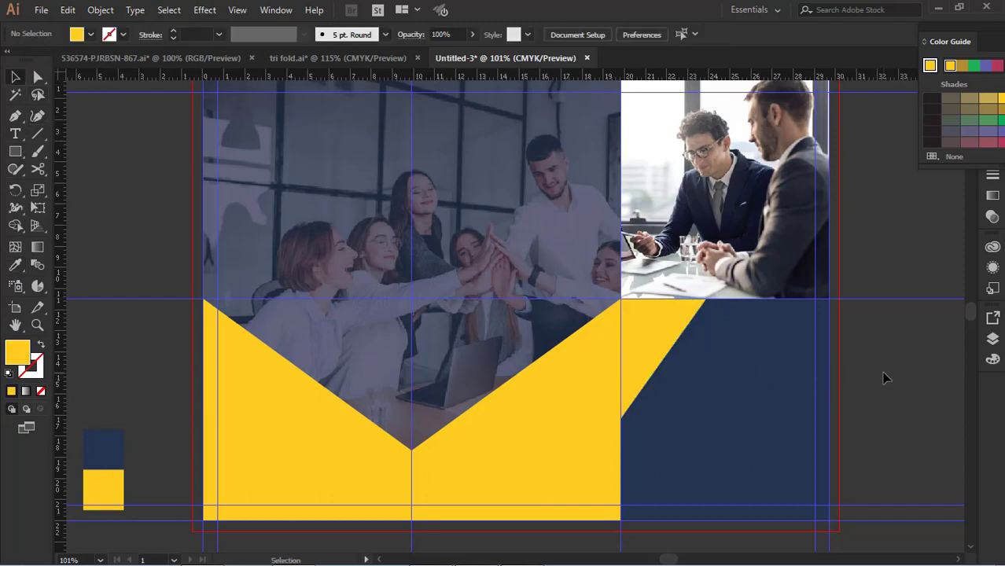
Widen the yellow triangle below the meeting photo to about 5 cm, keeping its edge on the fold guide.
{"action": "left_click", "coordinate": [660, 358]}
{"action": "left_click", "coordinate": [874, 346]}
{"action": "left_click", "coordinate": [680, 322]}
{"action": "left_click_drag", "start_coordinate": [706, 358], "coordinate": [731, 358]}
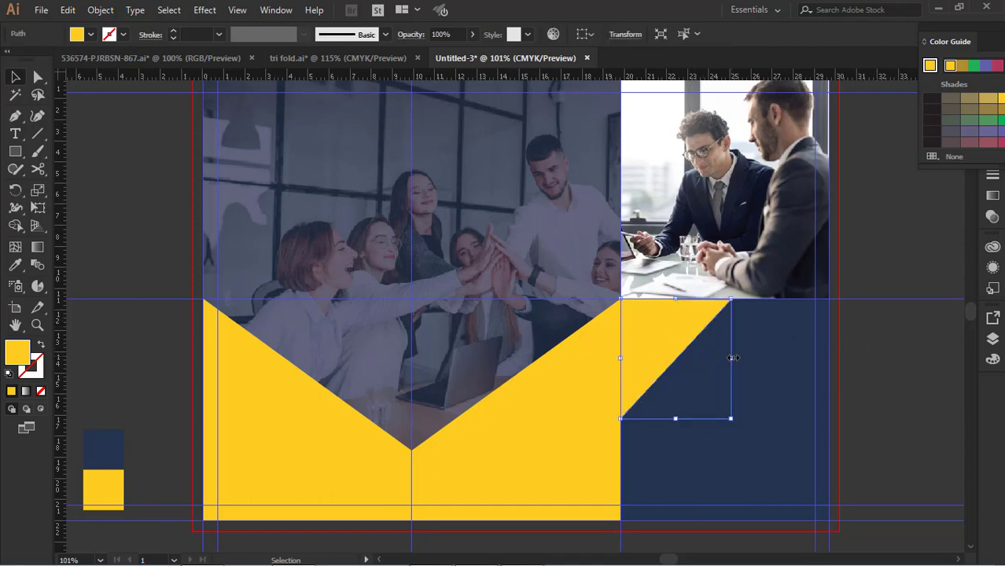
{"action": "left_click", "coordinate": [914, 363]}
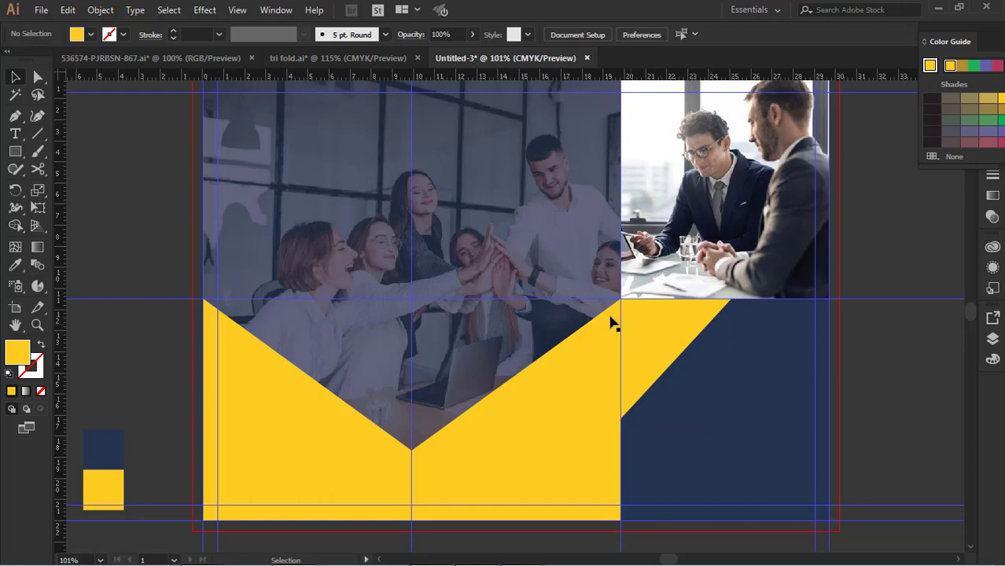
Move the "Creative BROCHURE" text group from beside the artboard into the lower part of the navy third panel, below the yellow triangle.
{"action": "scroll", "coordinate": [661, 385], "scroll_direction": "left", "scroll_amount": 3}
{"action": "scroll", "coordinate": [662, 385], "scroll_direction": "down", "scroll_amount": 4}
{"action": "scroll", "coordinate": [662, 386], "scroll_direction": "up", "scroll_amount": 5}
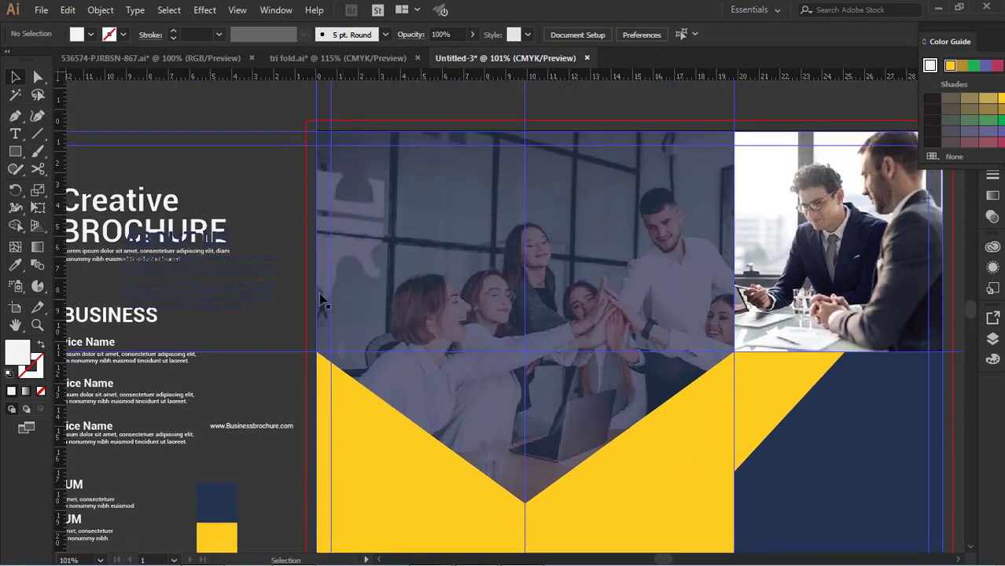
{"action": "left_click_drag", "start_coordinate": [321, 298], "coordinate": [498, 256]}
{"action": "left_click_drag", "start_coordinate": [534, 285], "coordinate": [341, 253]}
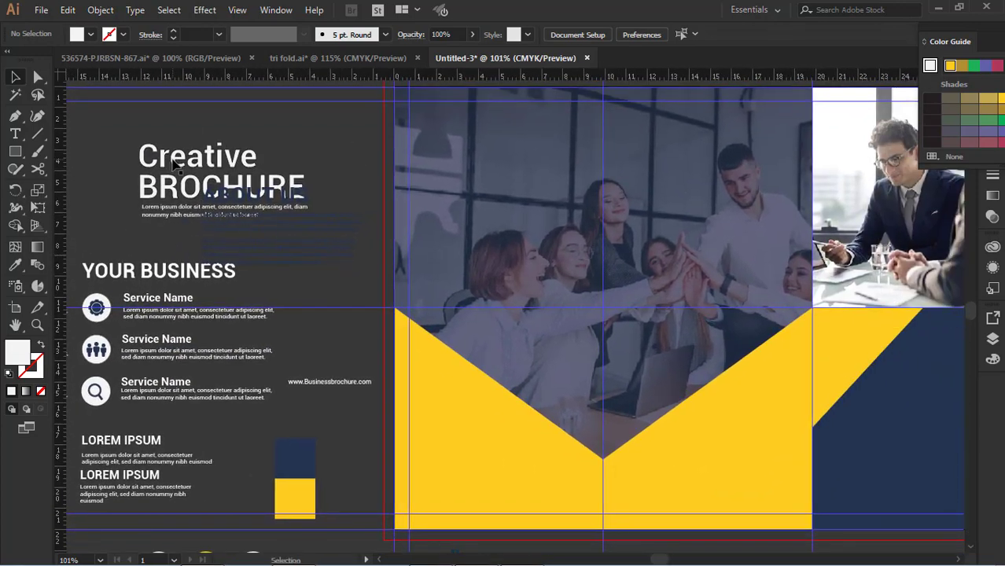
{"action": "left_click_drag", "start_coordinate": [174, 163], "coordinate": [820, 347]}
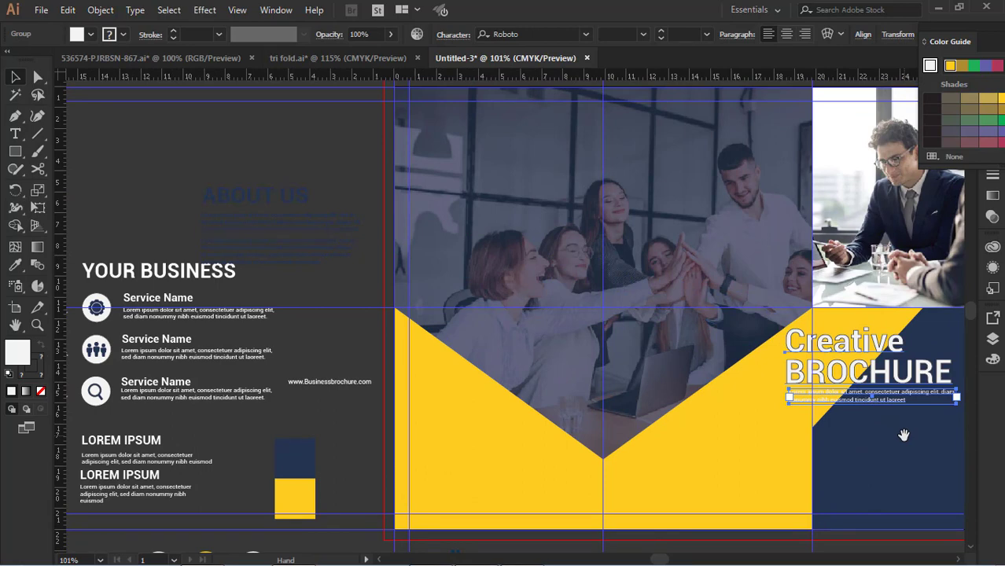
{"action": "left_click_drag", "start_coordinate": [904, 434], "coordinate": [574, 414]}
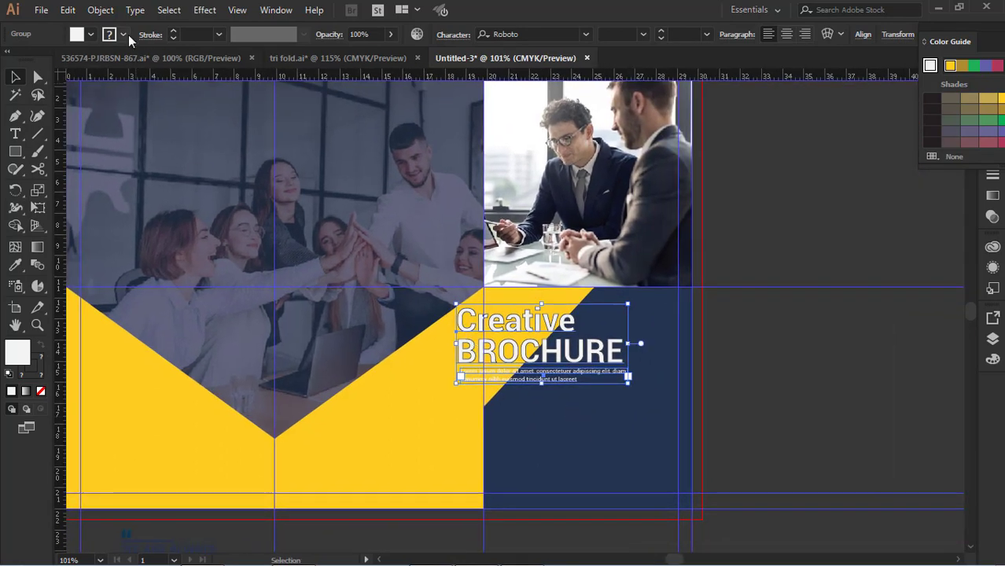
{"action": "left_click", "coordinate": [811, 371]}
{"action": "left_click_drag", "start_coordinate": [583, 363], "coordinate": [619, 450]}
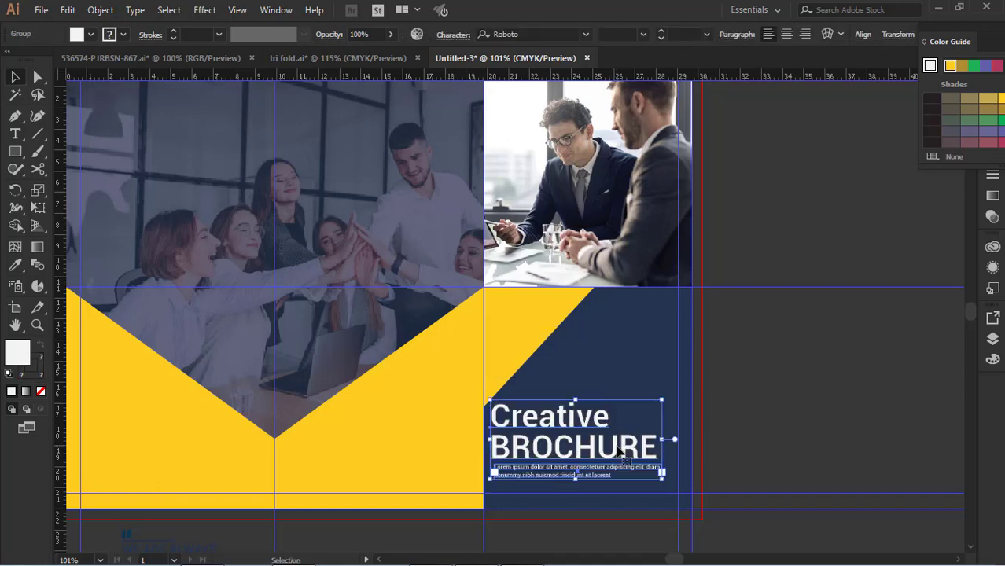
Scale the "Creative BROCHURE" text group down slightly on the third panel.
{"action": "left_click", "coordinate": [841, 380]}
{"action": "left_click", "coordinate": [607, 456]}
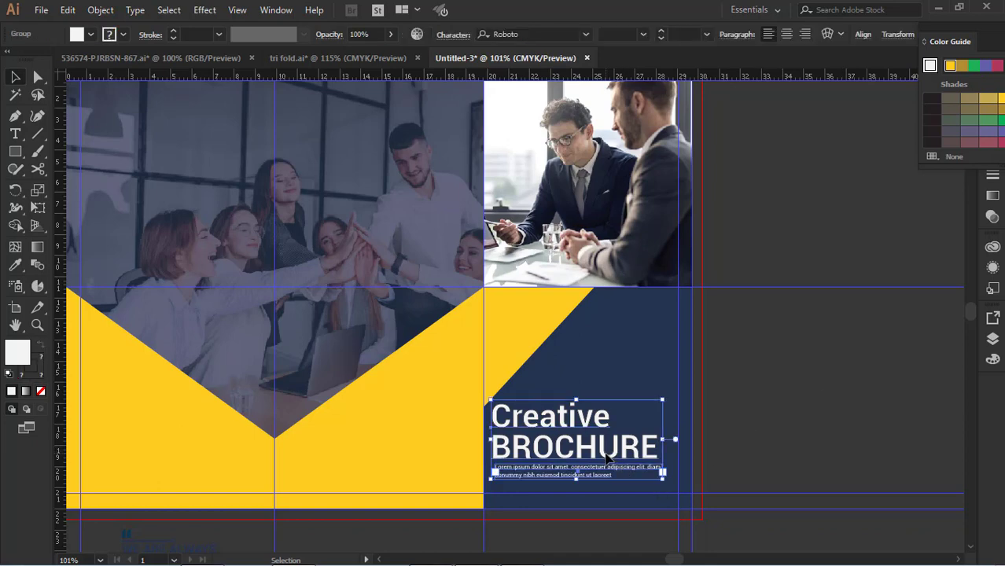
{"action": "left_click_drag", "start_coordinate": [661, 484], "coordinate": [654, 475]}
{"action": "left_click", "coordinate": [790, 451]}
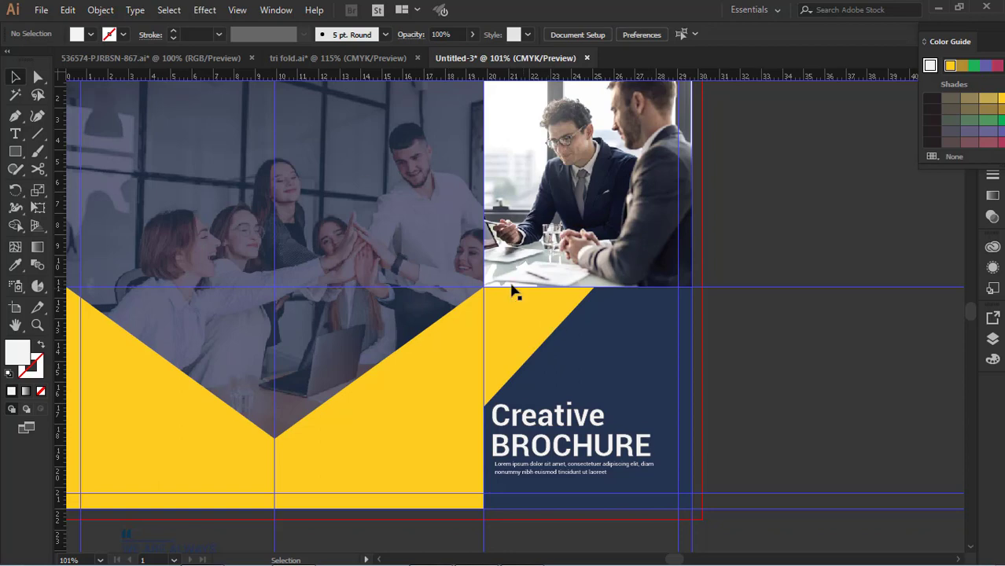
Shorten the yellow triangle below the meeting photo from its lower edge to leave more space above the "Creative BROCHURE" heading.
{"action": "left_click_drag", "start_coordinate": [404, 266], "coordinate": [698, 263]}
{"action": "left_click", "coordinate": [820, 346]}
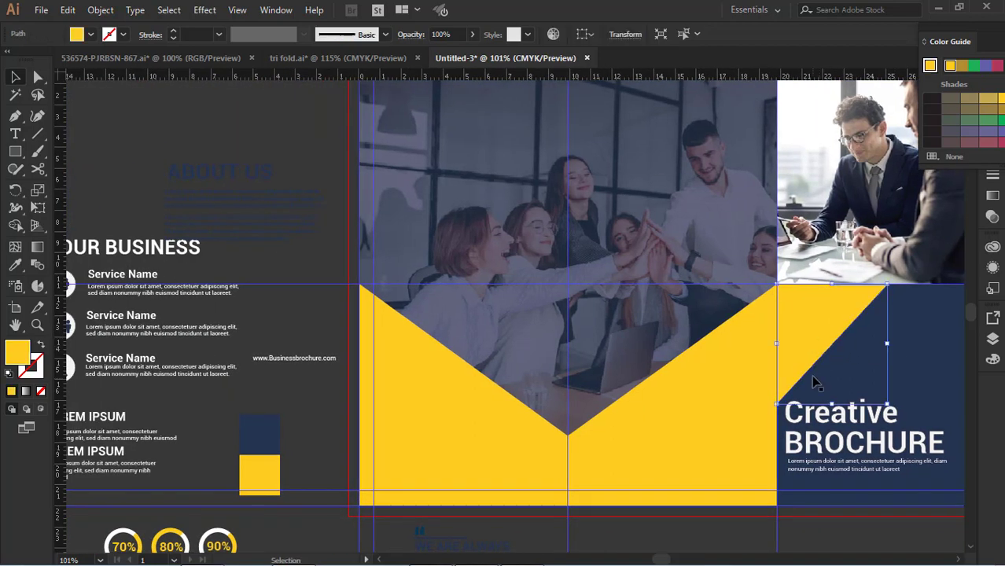
{"action": "left_click_drag", "start_coordinate": [831, 401], "coordinate": [830, 393]}
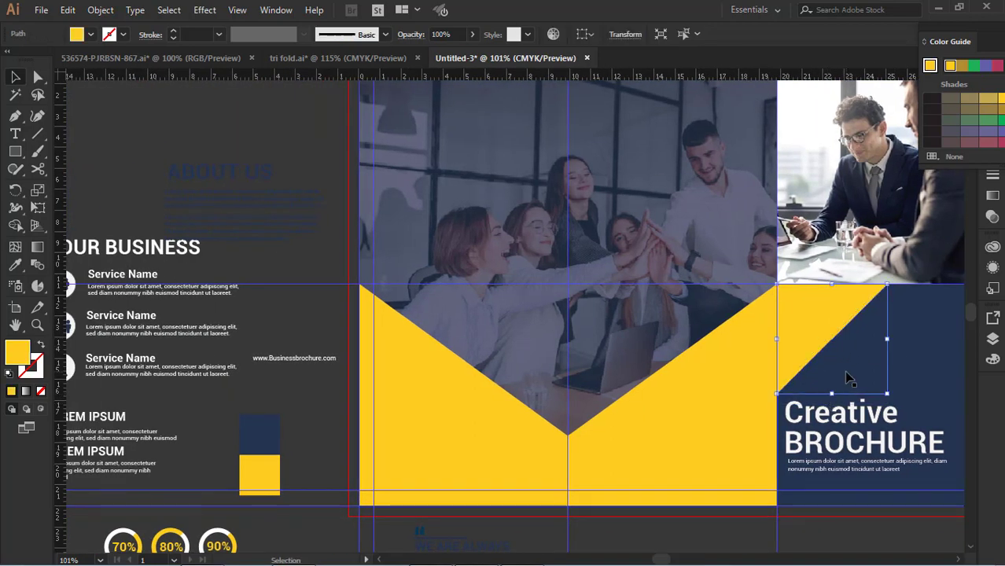
{"action": "key", "text": "space"}
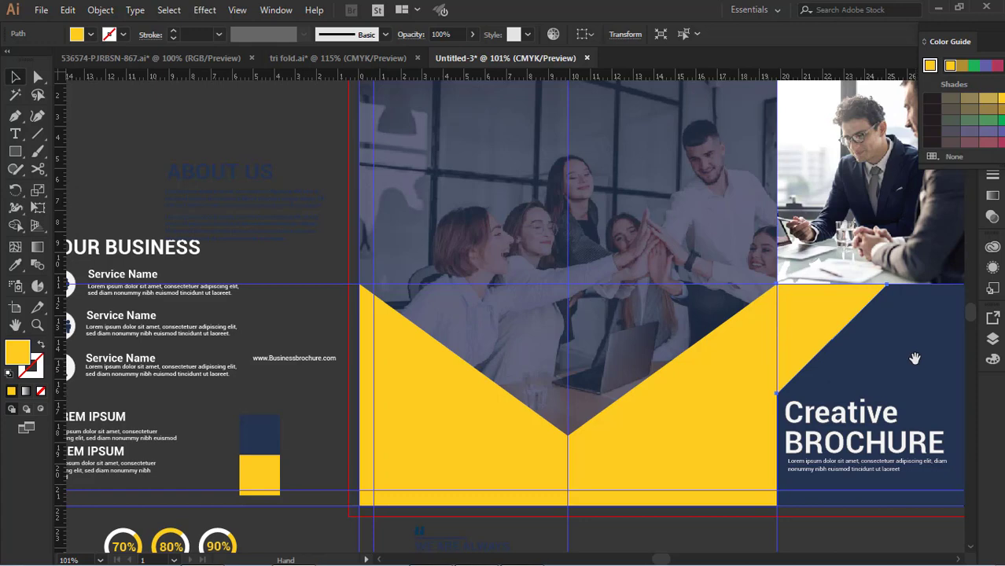
{"action": "left_click_drag", "start_coordinate": [322, 367], "coordinate": [858, 491]}
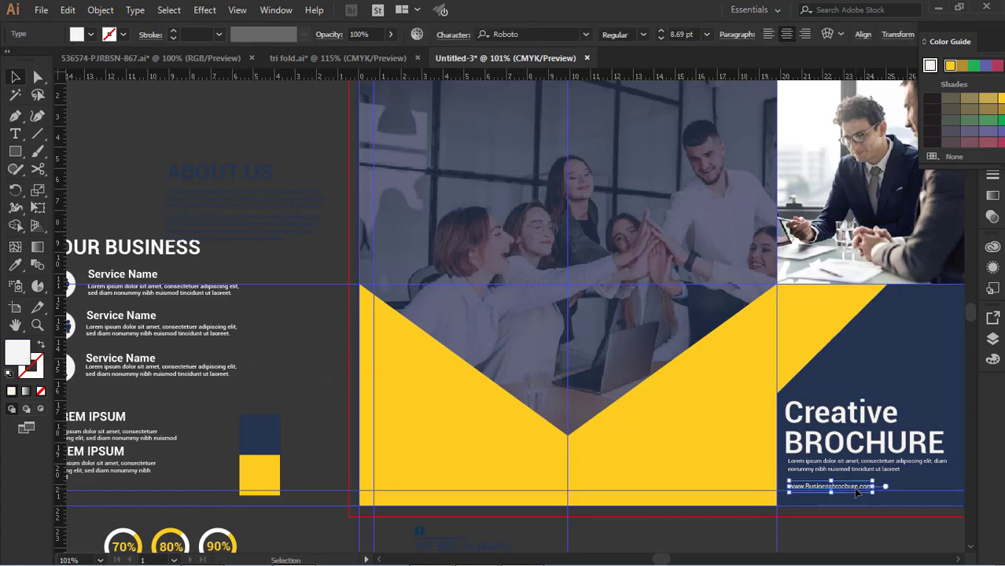
{"action": "key", "text": "Left"}
{"action": "key", "text": "Left"}
{"action": "key", "text": "Right"}
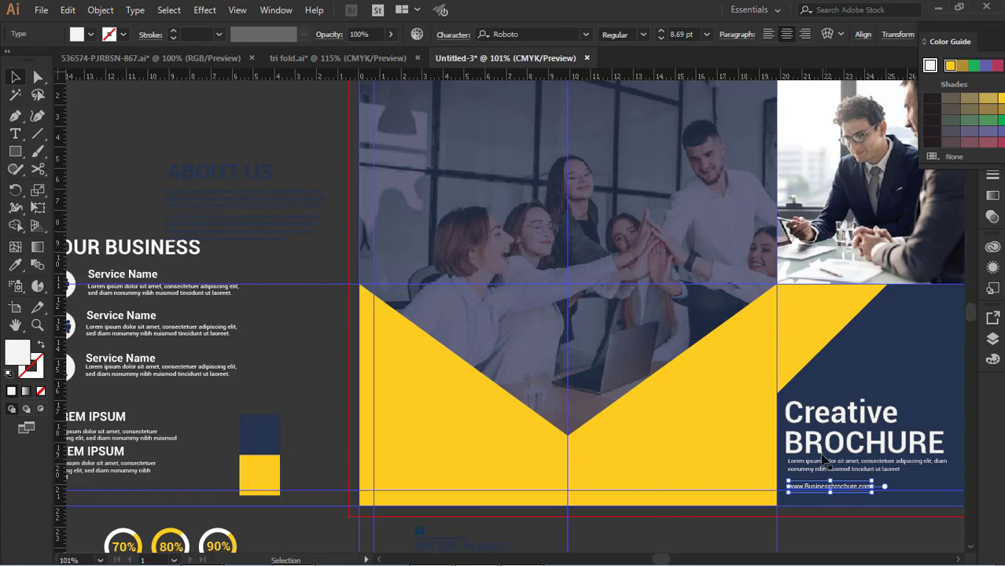
{"action": "scroll", "coordinate": [283, 424], "scroll_direction": "down", "scroll_amount": 2}
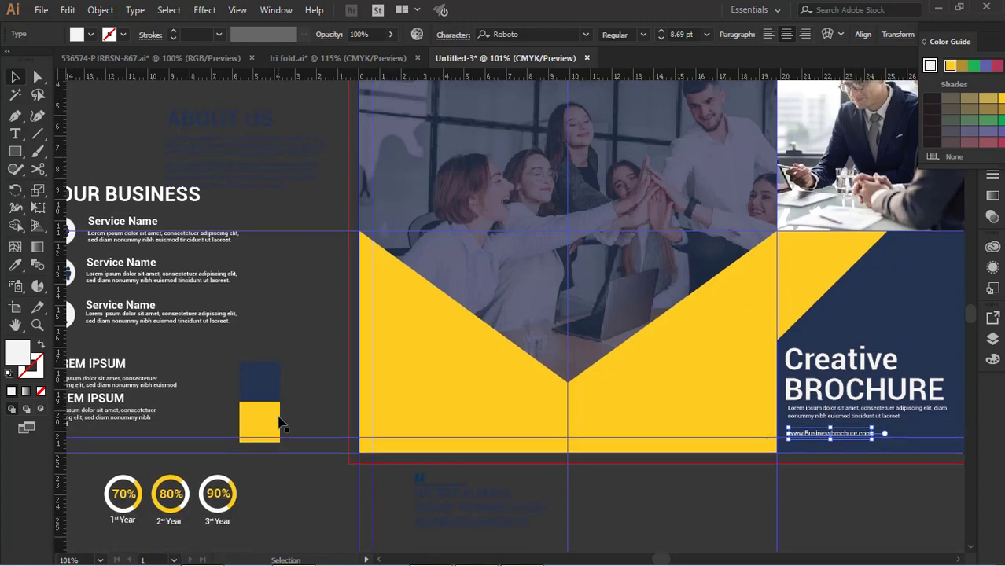
{"action": "scroll", "coordinate": [283, 425], "scroll_direction": "up", "scroll_amount": 3}
{"action": "left_click_drag", "start_coordinate": [698, 389], "coordinate": [637, 350]}
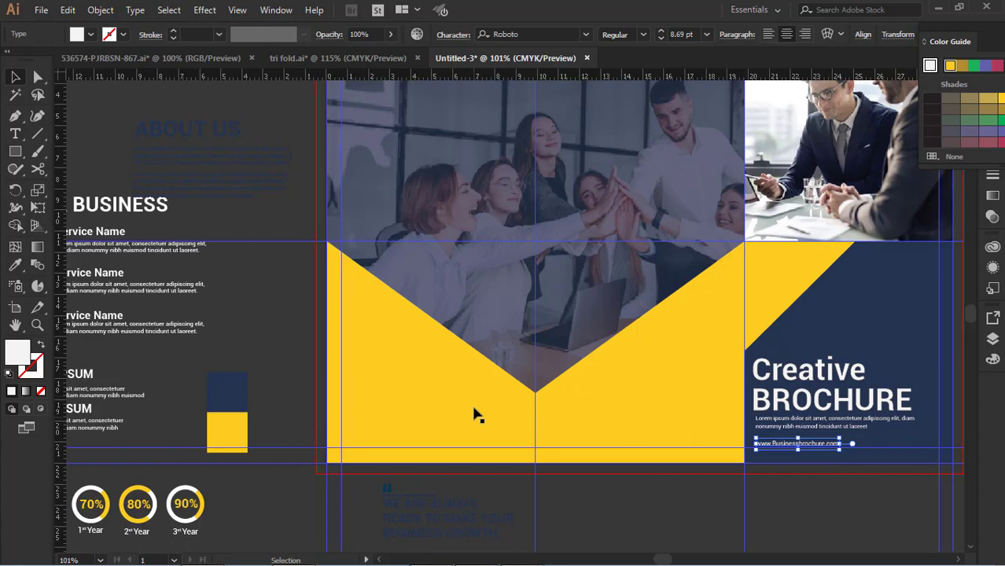
{"action": "left_click", "coordinate": [440, 526]}
{"action": "left_click_drag", "start_coordinate": [445, 525], "coordinate": [645, 414]}
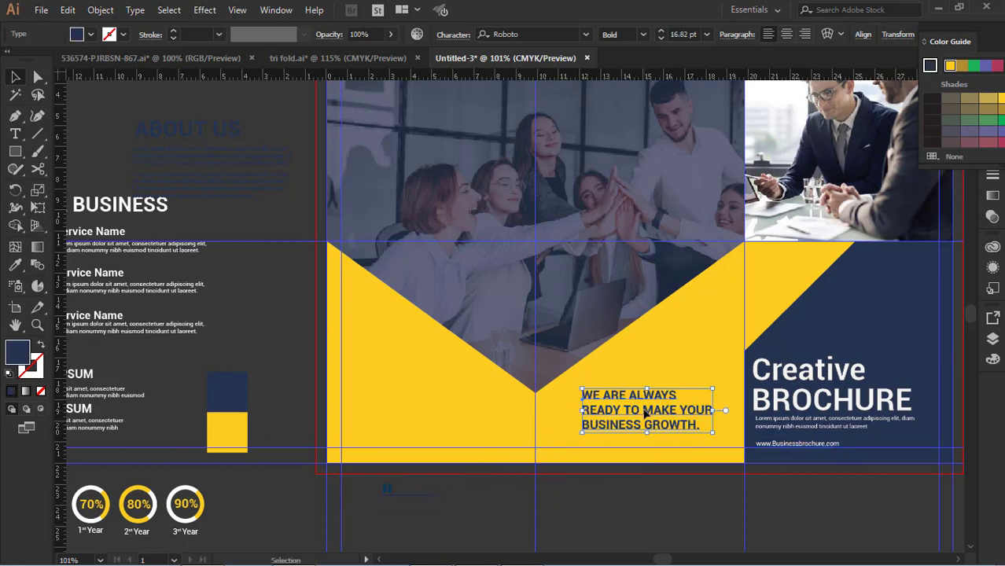
{"action": "key", "text": "ctrl+z"}
{"action": "left_click", "coordinate": [585, 487]}
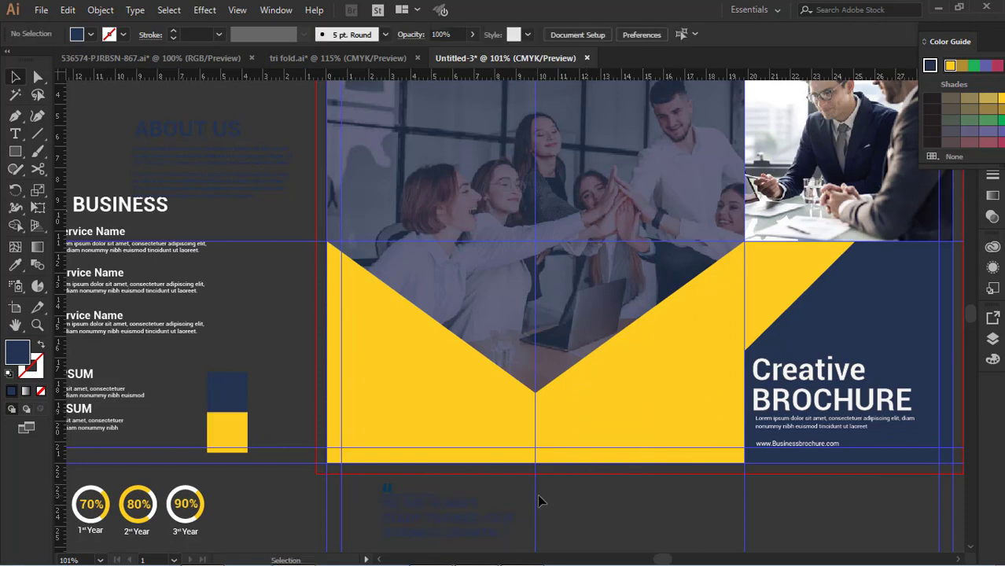
Group the quotation mark, line and "WE ARE ALWAYS READY TO MAKE YOUR BUSINESS GROWTH." text and move them onto the second panel's yellow area.
{"action": "left_click_drag", "start_coordinate": [519, 497], "coordinate": [359, 495]}
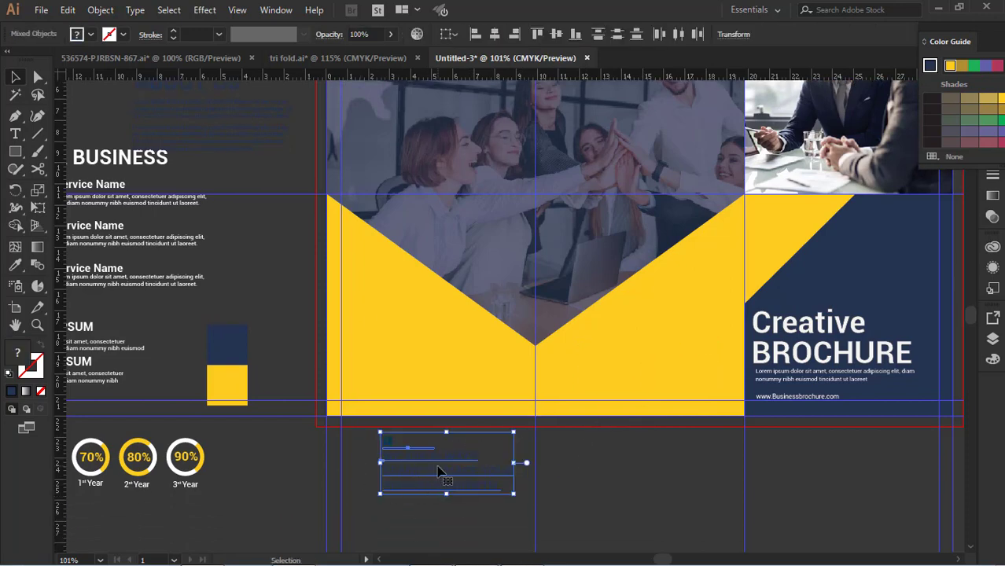
{"action": "left_click_drag", "start_coordinate": [438, 471], "coordinate": [643, 358]}
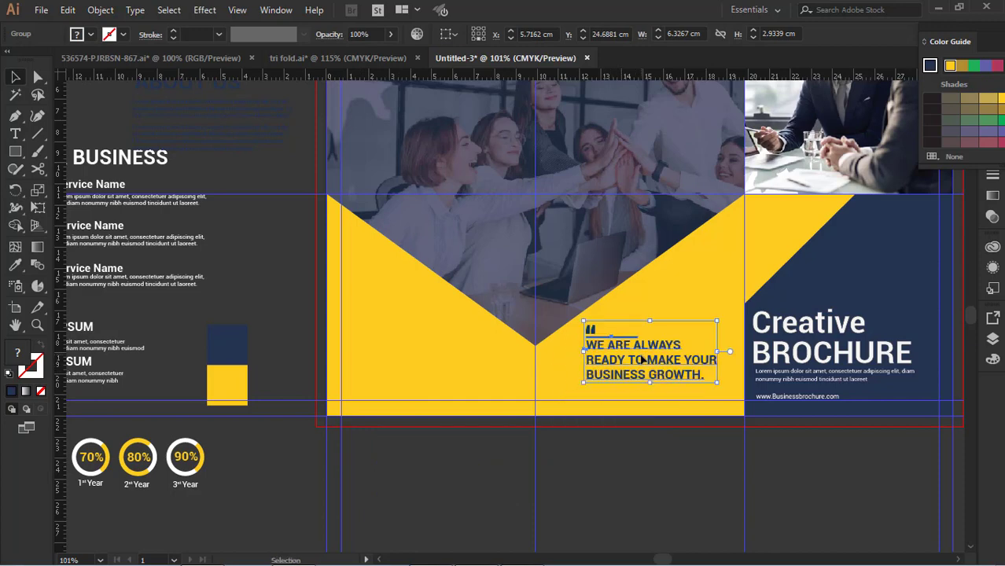
{"action": "left_click", "coordinate": [704, 467]}
{"action": "scroll", "coordinate": [703, 467], "scroll_direction": "up", "scroll_amount": 1}
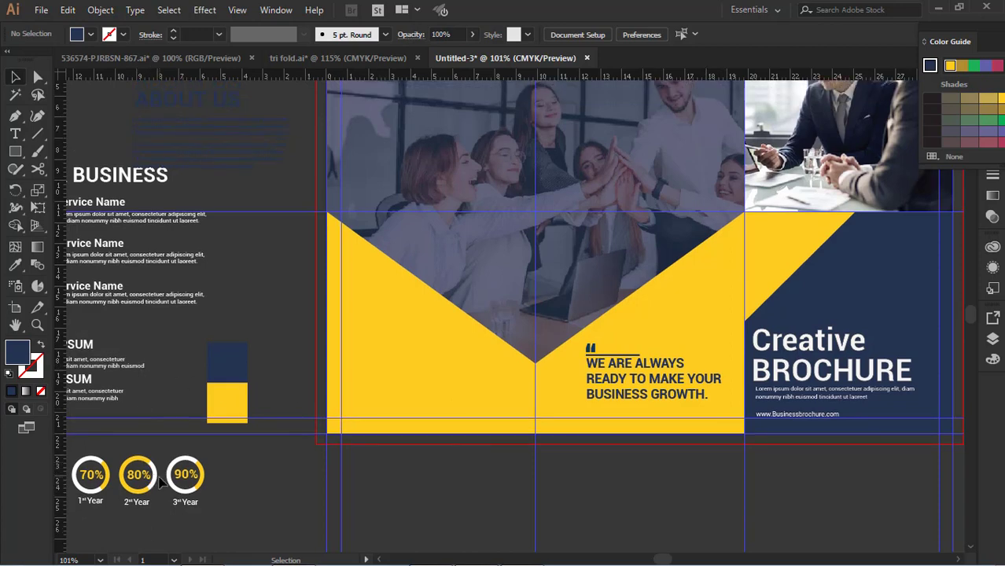
Move the 70%, 80% and 90% circles group onto the first panel's photo and scale it to about 5.85 cm wide.
{"action": "left_click_drag", "start_coordinate": [155, 481], "coordinate": [474, 236]}
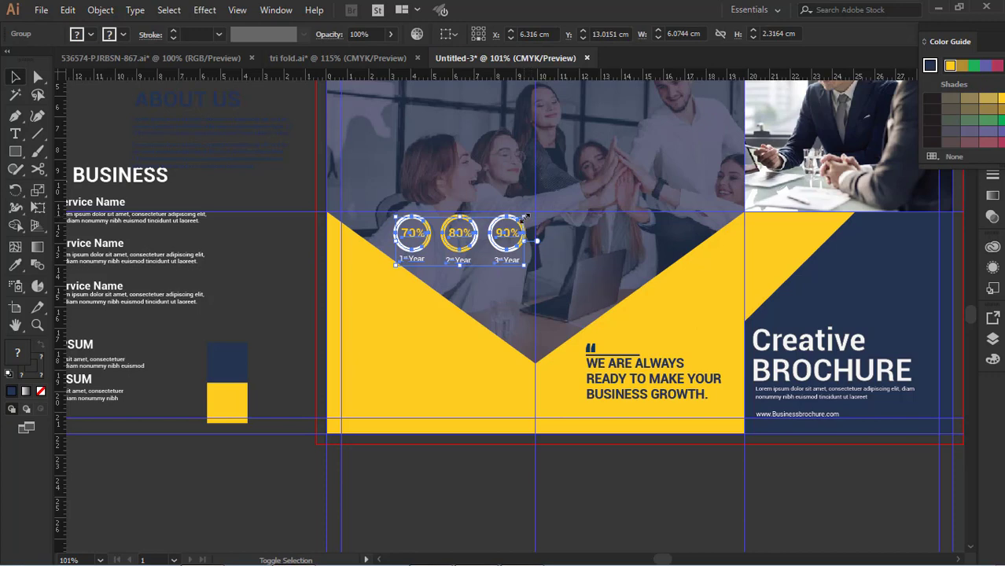
{"action": "left_click_drag", "start_coordinate": [525, 216], "coordinate": [519, 218]}
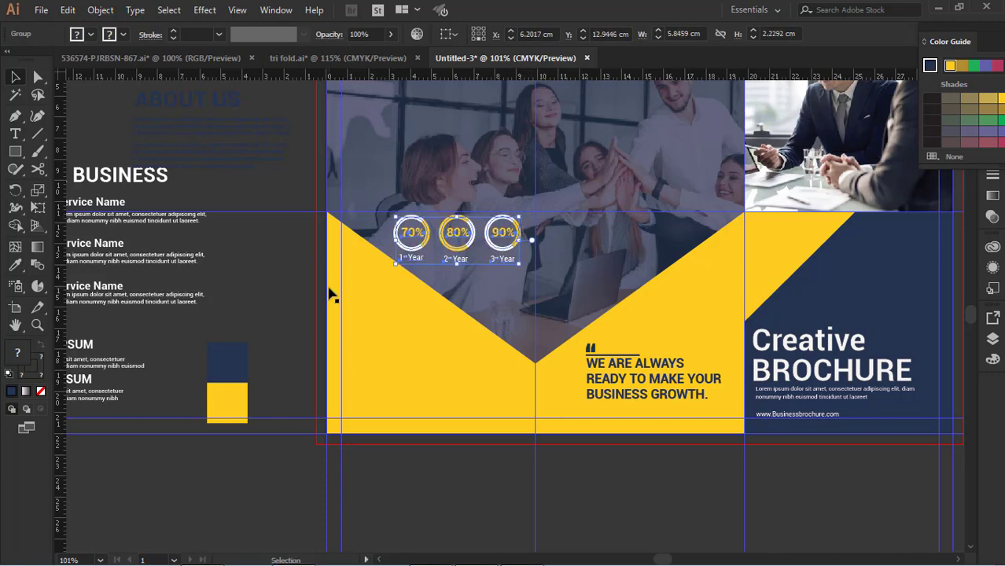
{"action": "key", "text": "Up"}
{"action": "left_click", "coordinate": [290, 297]}
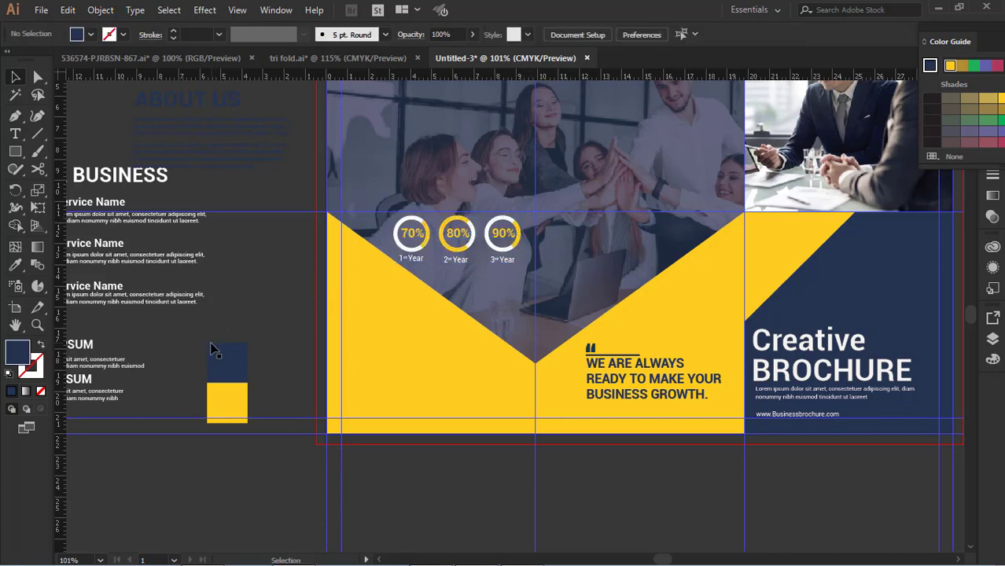
Move the "YOUR BUSINESS" content group onto the first two panels, with its upper edge on the upper margin guide.
{"action": "left_click_drag", "start_coordinate": [91, 352], "coordinate": [614, 224]}
{"action": "scroll", "coordinate": [618, 227], "scroll_direction": "up", "scroll_amount": 3}
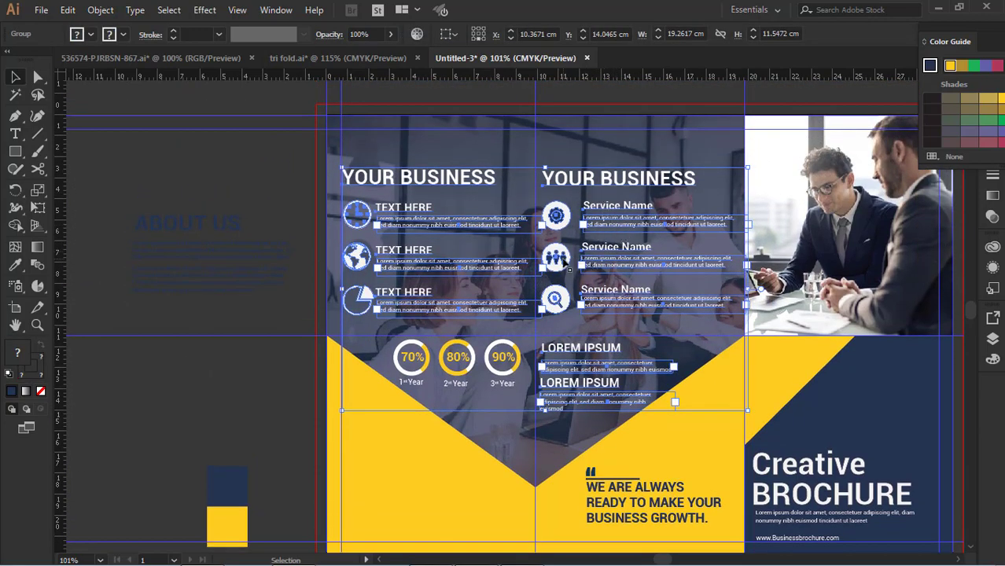
{"action": "left_click_drag", "start_coordinate": [565, 256], "coordinate": [563, 216]}
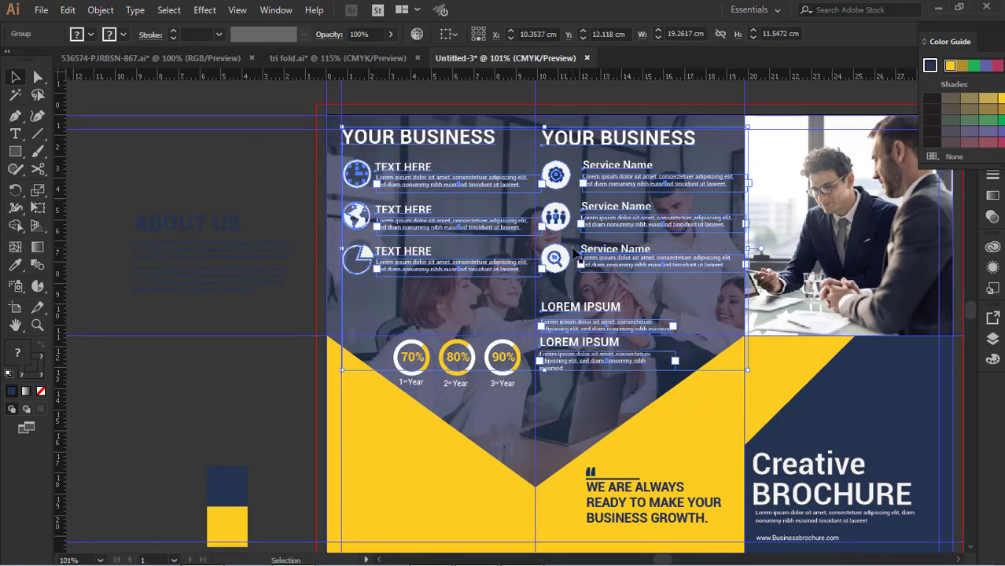
{"action": "scroll", "coordinate": [577, 385], "scroll_direction": "up", "scroll_amount": 1}
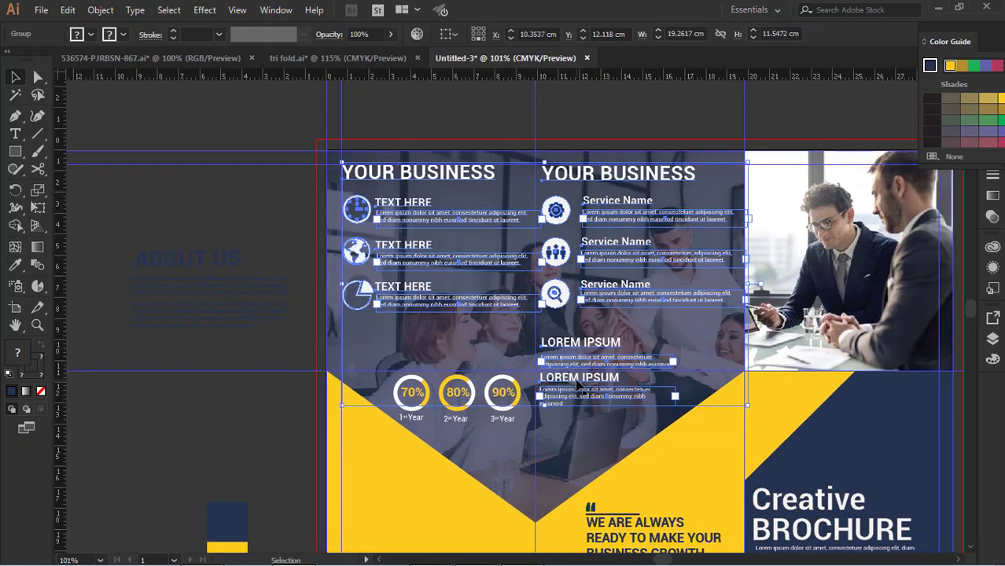
{"action": "scroll", "coordinate": [578, 385], "scroll_direction": "down", "scroll_amount": 1}
{"action": "key", "text": "Down"}
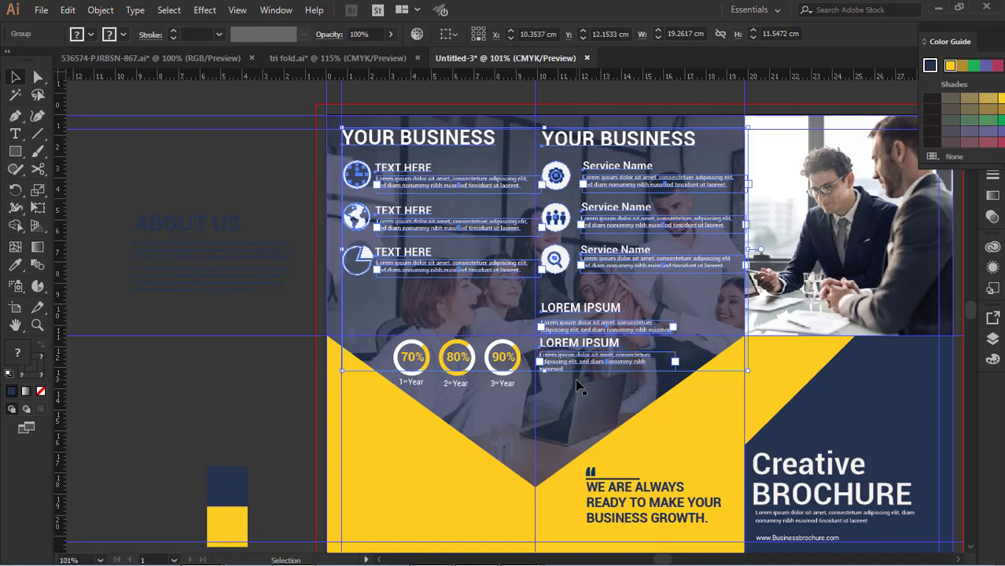
{"action": "key", "text": "Down"}
{"action": "key", "text": "Down"}
{"action": "key", "text": "Down"}
{"action": "key", "text": "Up"}
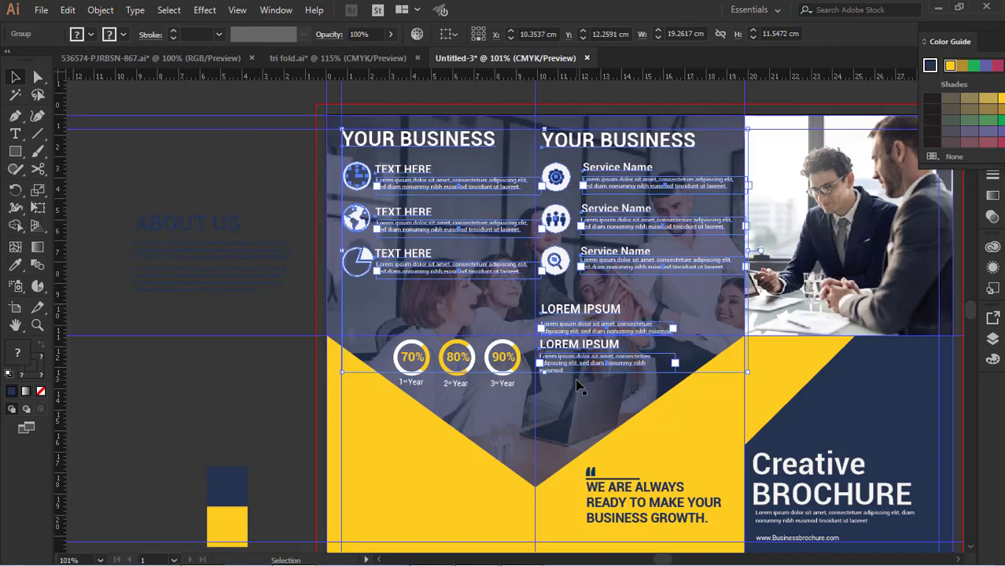
{"action": "left_click", "coordinate": [203, 298]}
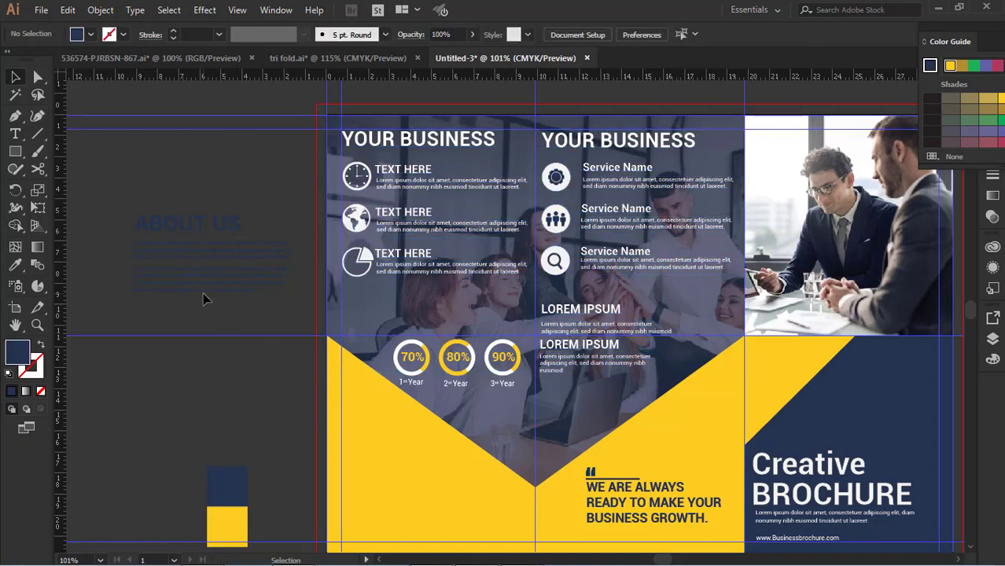
Place the percentage circles group below the first panel's "TEXT HERE" list and enlarge it to about 6.7 cm wide.
{"action": "left_click", "coordinate": [464, 379]}
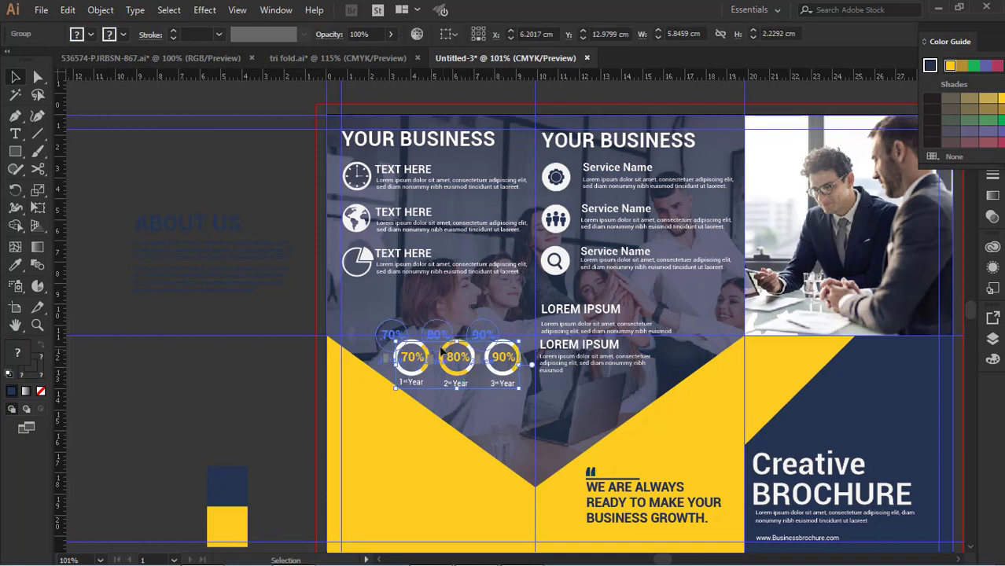
{"action": "left_click_drag", "start_coordinate": [464, 379], "coordinate": [430, 343]}
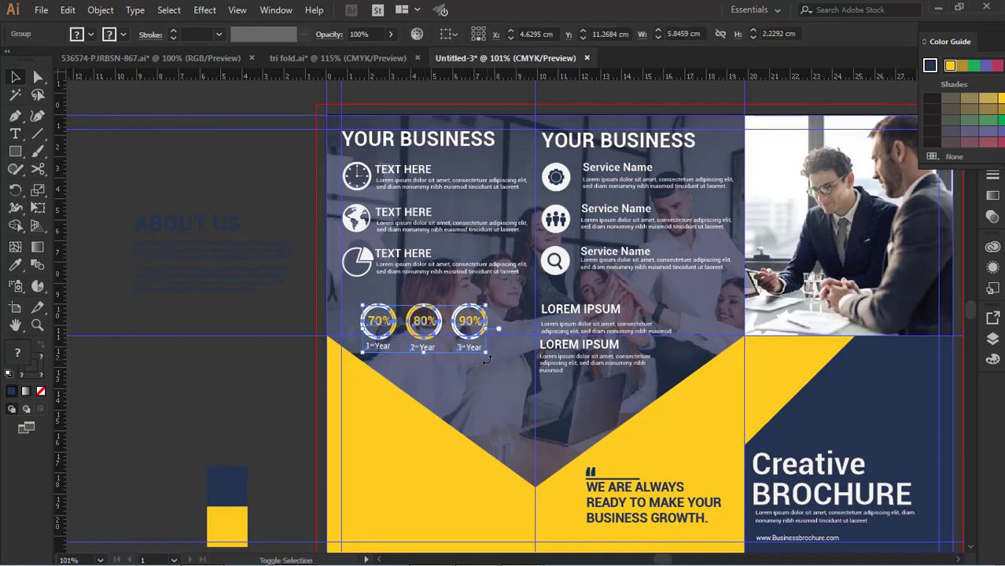
{"action": "left_click_drag", "start_coordinate": [488, 355], "coordinate": [502, 354]}
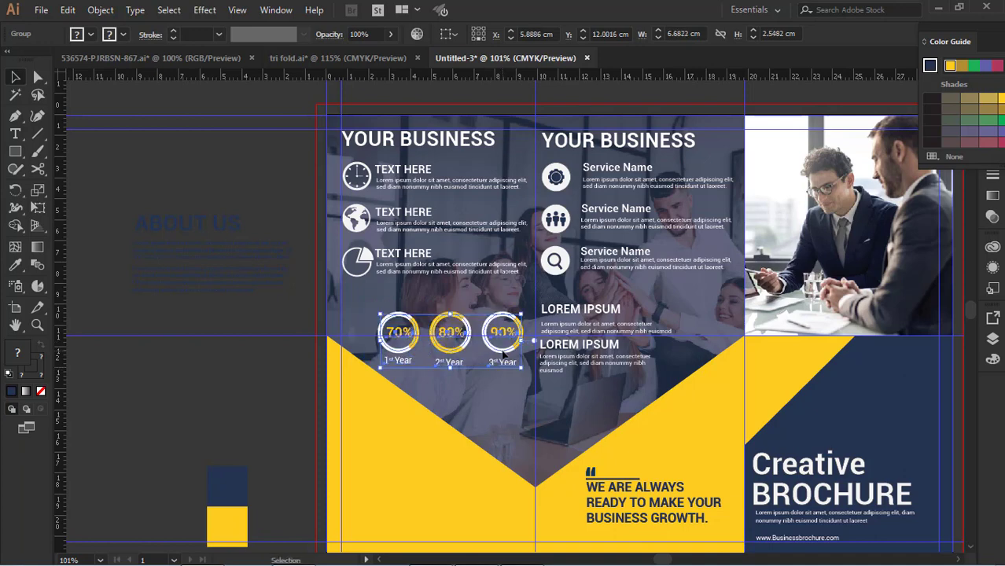
Ungroup the "YOUR BUSINESS" content group on the first two panels.
{"action": "left_click", "coordinate": [578, 354]}
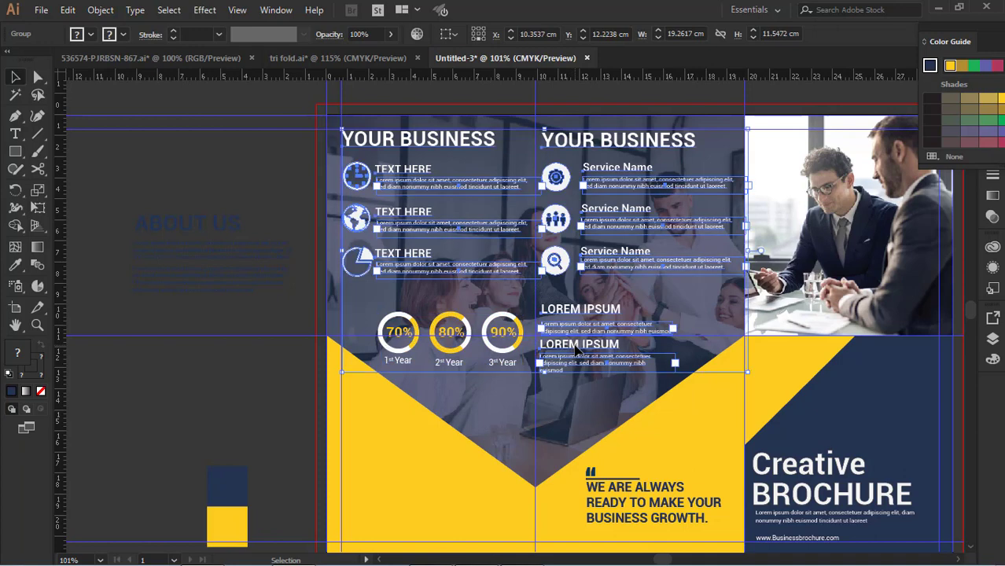
{"action": "right_click", "coordinate": [578, 353]}
{"action": "left_click", "coordinate": [628, 233]}
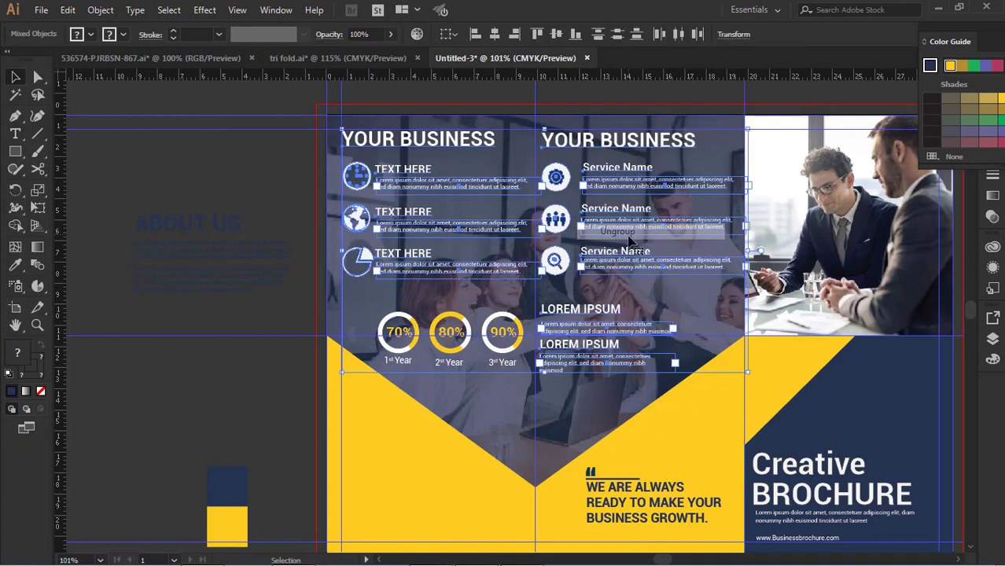
{"action": "left_click", "coordinate": [290, 284]}
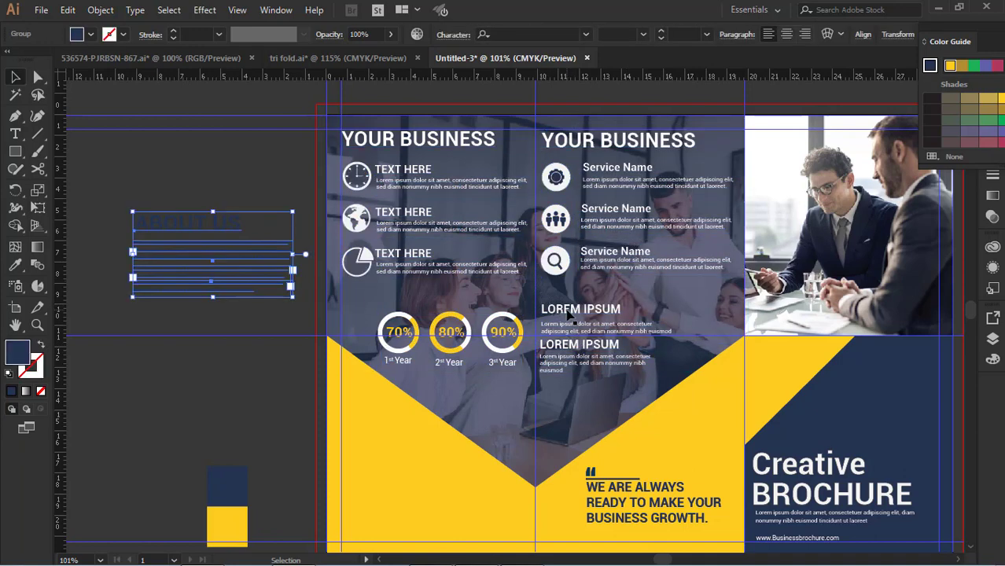
Isolate the content group and shift both "LOREM IPSUM" headings with their paragraphs slightly down and right, level with the percentage circles.
{"action": "left_click", "coordinate": [568, 314]}
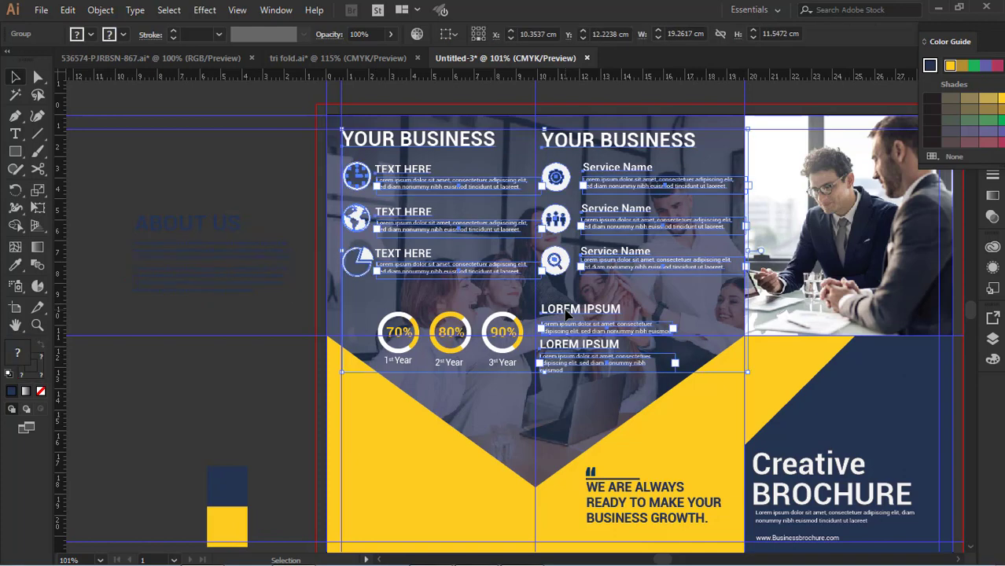
{"action": "double_click", "coordinate": [568, 314]}
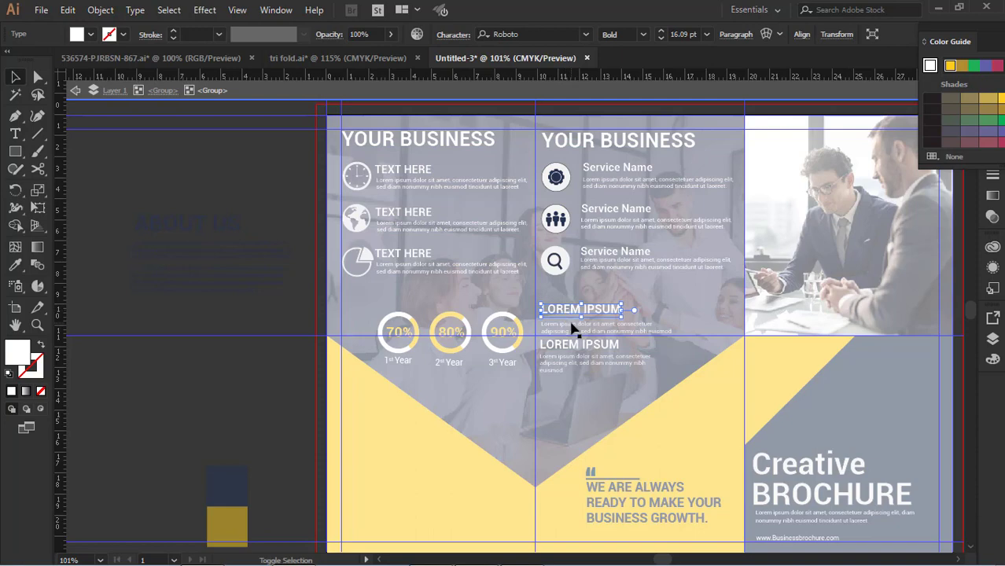
{"action": "left_click", "coordinate": [570, 326]}
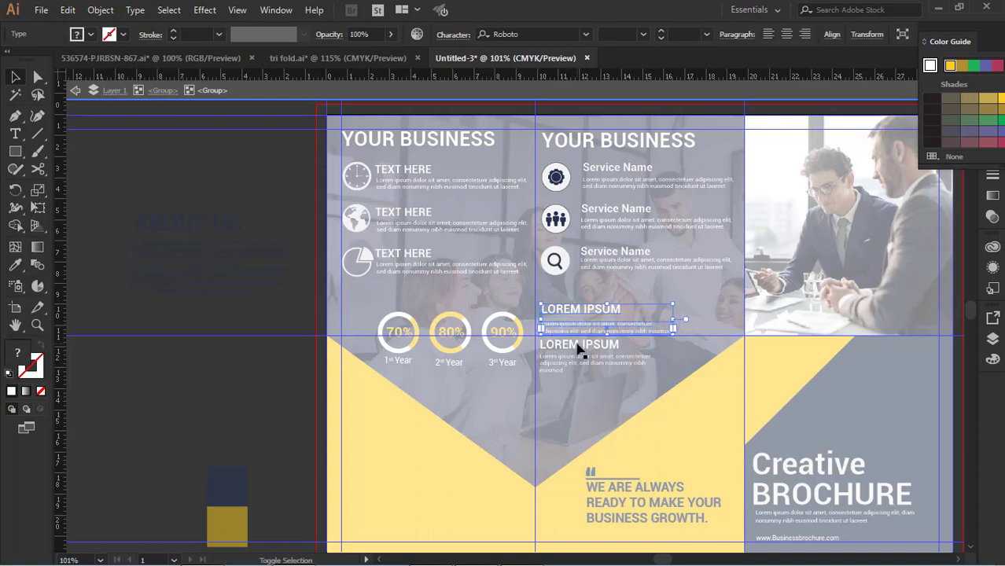
{"action": "left_click", "coordinate": [579, 351], "text": "shift"}
{"action": "left_click", "coordinate": [581, 365], "text": "shift"}
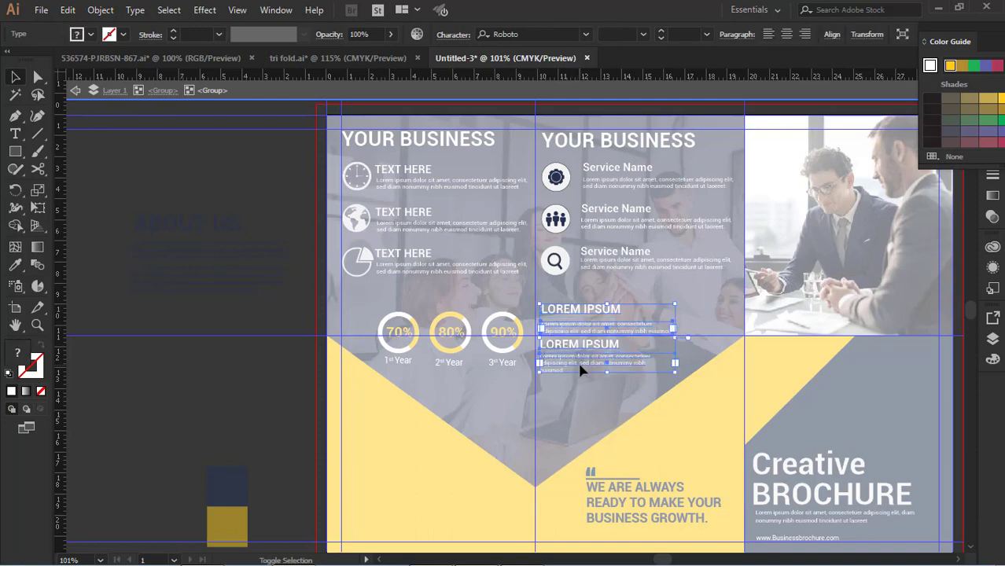
{"action": "key", "text": "shift+Right"}
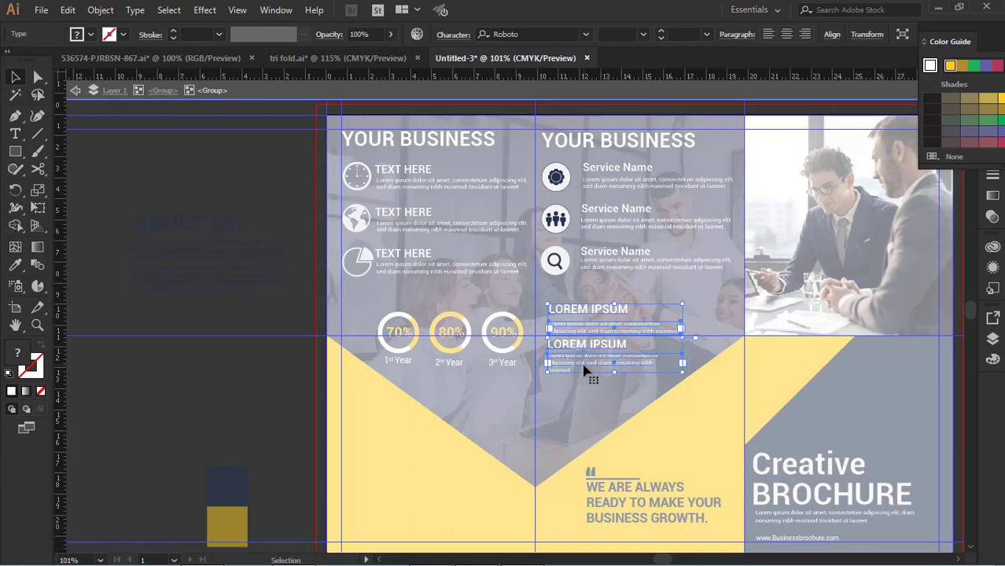
{"action": "key", "text": "Down"}
{"action": "key", "text": "Down"}
{"action": "key", "text": "Down"}
{"action": "key", "text": "Down"}
{"action": "key", "text": "Down"}
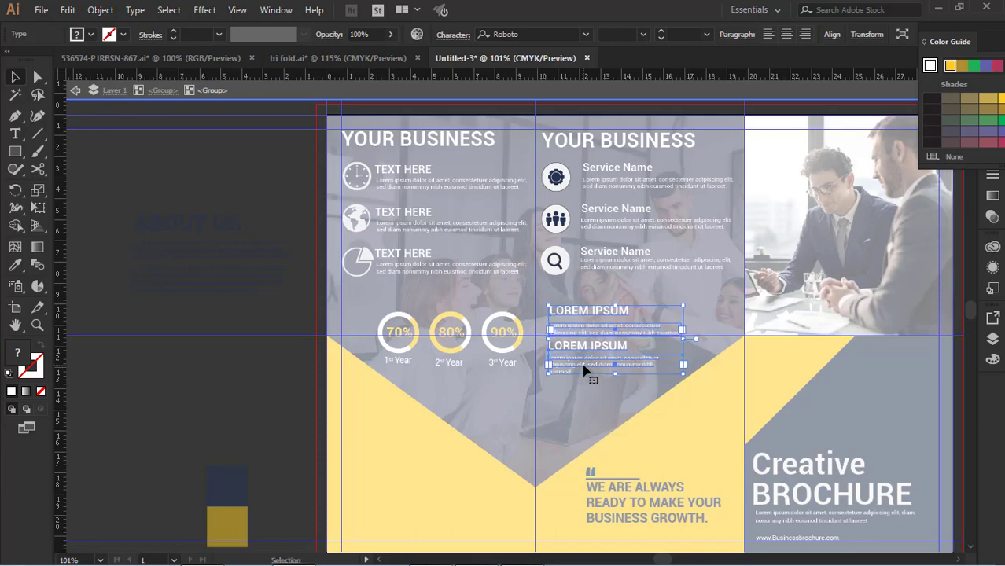
{"action": "key", "text": "Down"}
{"action": "key", "text": "Down"}
{"action": "key", "text": "Down"}
{"action": "key", "text": "Down"}
{"action": "key", "text": "Down"}
{"action": "key", "text": "Down"}
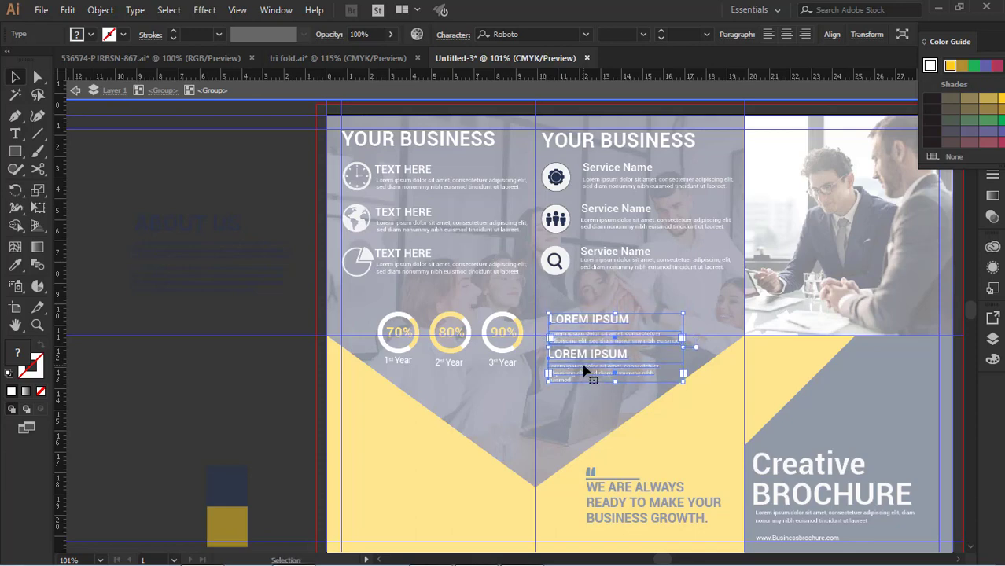
{"action": "key", "text": "Down"}
{"action": "key", "text": "Right"}
{"action": "key", "text": "Right"}
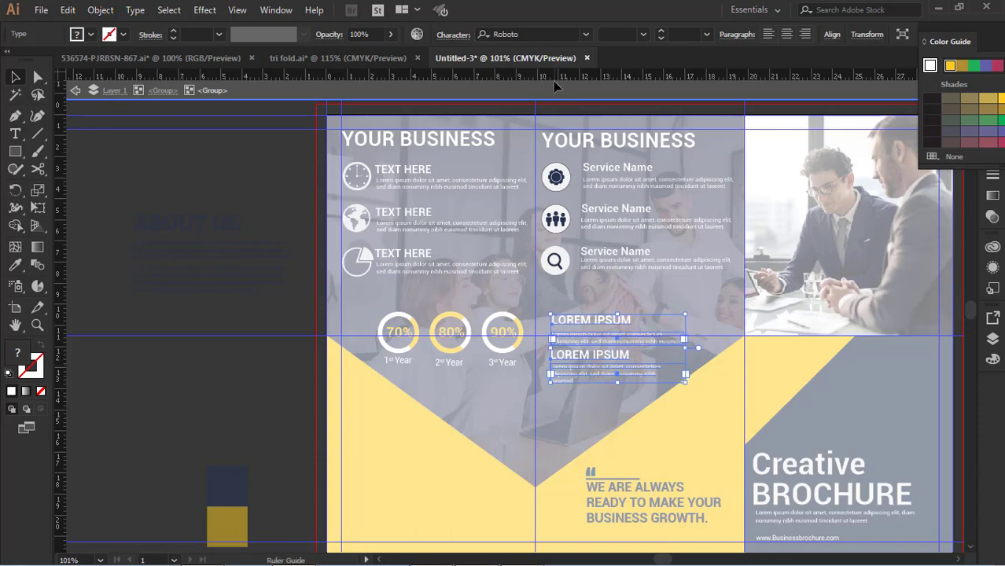
Add a horizontal guide at the percentage circles' upper edge and raise both "LOREM IPSUM" headings with their paragraphs to it.
{"action": "left_click_drag", "start_coordinate": [552, 81], "coordinate": [568, 313]}
{"action": "left_click", "coordinate": [576, 324]}
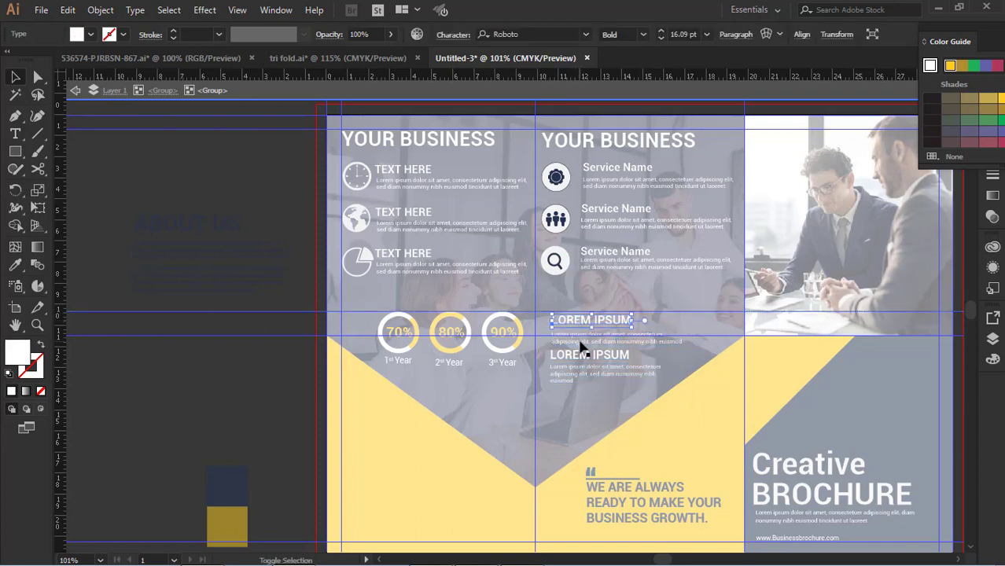
{"action": "left_click", "coordinate": [582, 346], "text": "shift"}
{"action": "left_click", "coordinate": [583, 357], "text": "shift"}
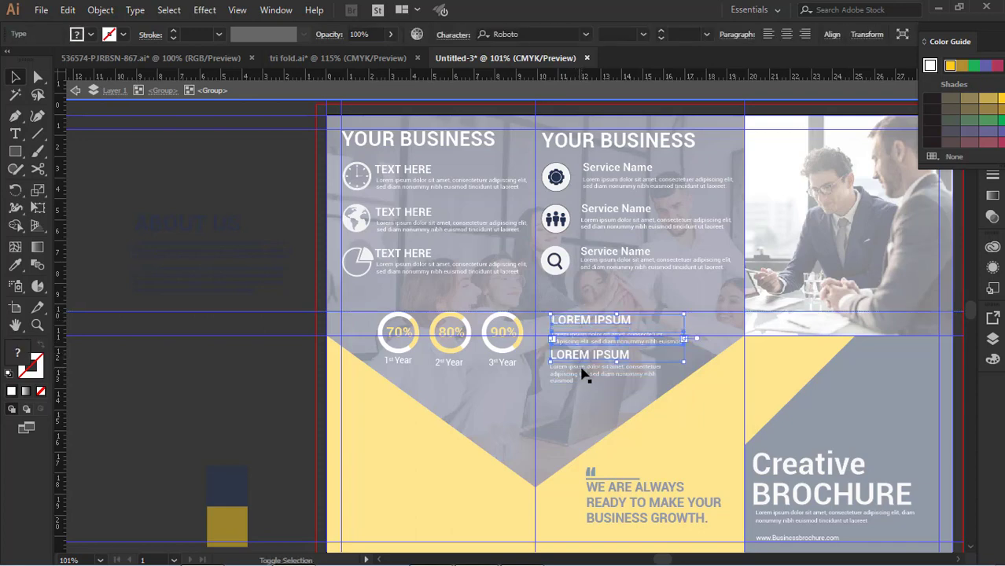
{"action": "left_click", "coordinate": [583, 377], "text": "shift"}
{"action": "key", "text": "shift+Right"}
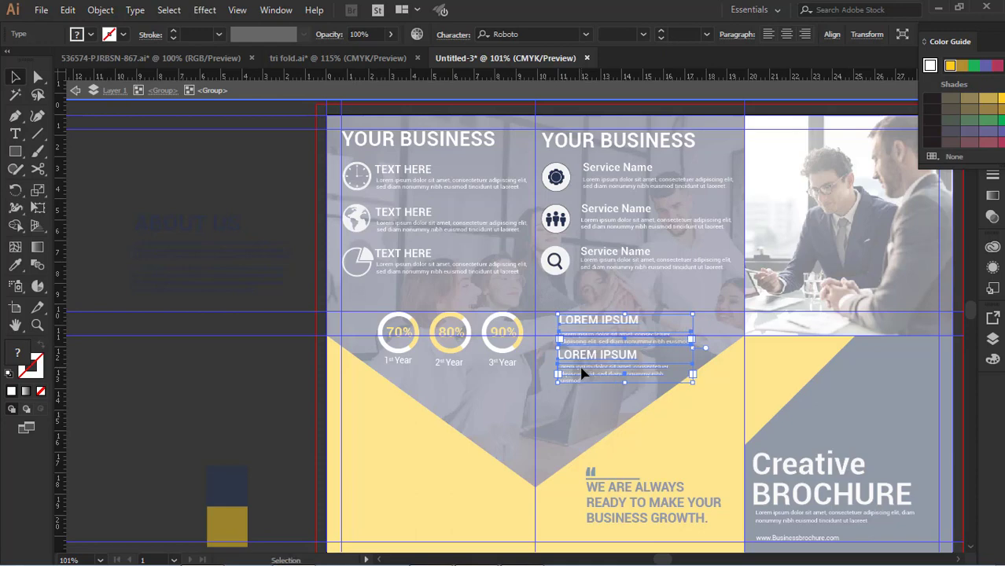
{"action": "key", "text": "Up"}
{"action": "key", "text": "Up"}
{"action": "key", "text": "Up"}
{"action": "key", "text": "Up"}
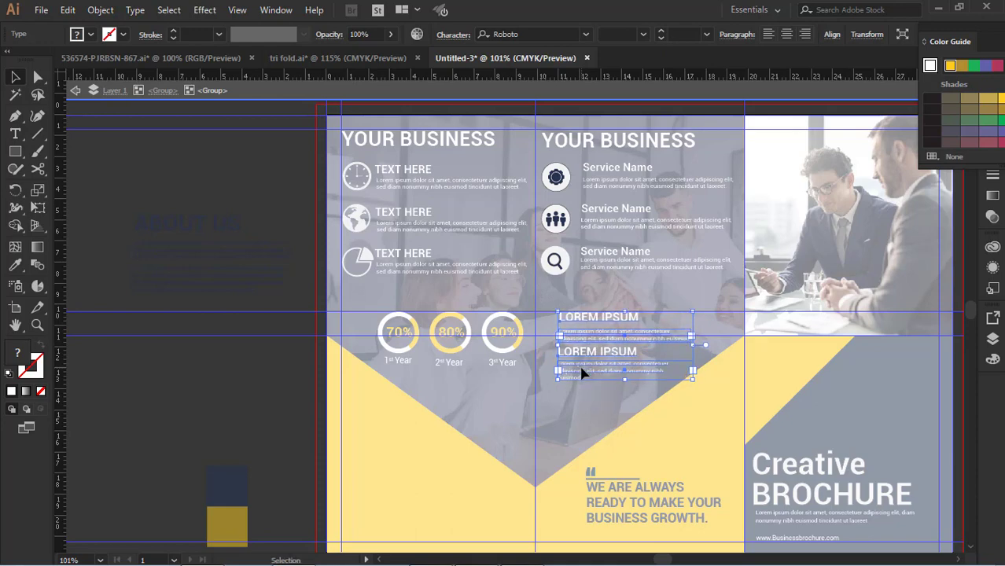
Shift the "LOREM IPSUM" texts left to line up with the service icons' left edge, and exit isolation mode.
{"action": "key", "text": "Left"}
{"action": "key", "text": "Left"}
{"action": "key", "text": "Left"}
{"action": "key", "text": "Left"}
{"action": "key", "text": "Left"}
{"action": "key", "text": "Left"}
{"action": "key", "text": "Left"}
{"action": "key", "text": "Left"}
{"action": "key", "text": "Left"}
{"action": "key", "text": "Left"}
{"action": "key", "text": "Left"}
{"action": "key", "text": "Left"}
{"action": "key", "text": "Left"}
{"action": "key", "text": "Left"}
{"action": "key", "text": "Left"}
{"action": "key", "text": "Left"}
{"action": "key", "text": "Left"}
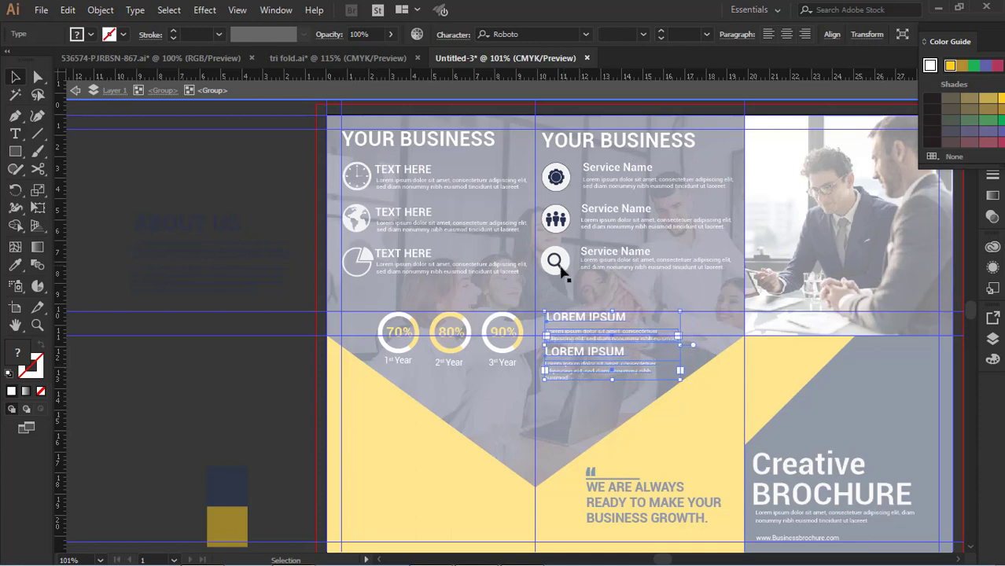
{"action": "left_click", "coordinate": [253, 256]}
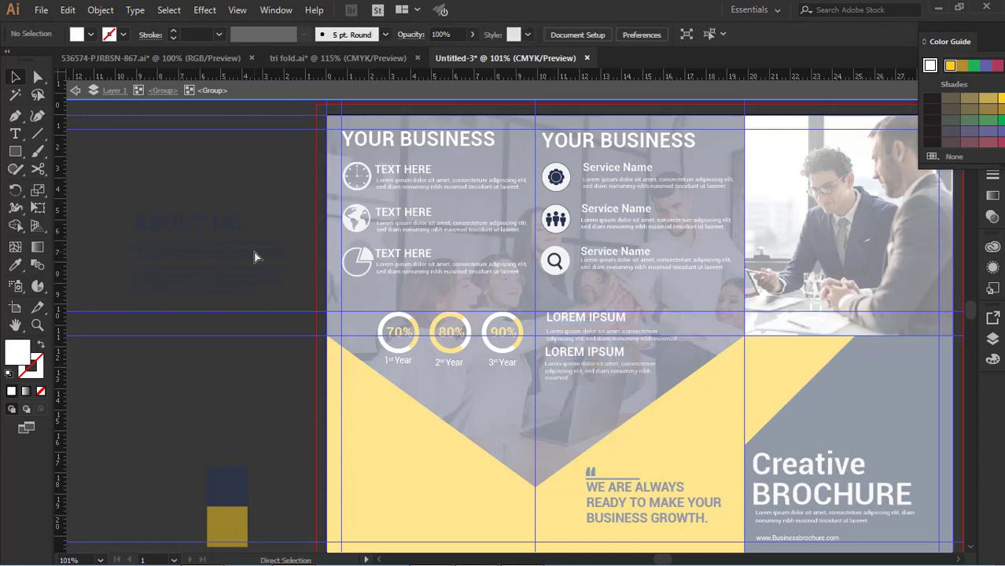
{"action": "double_click", "coordinate": [191, 183]}
Enlarge the percentage circles group slightly to about 6.9 cm wide, extending it toward the lower left.
{"action": "scroll", "coordinate": [460, 315], "scroll_direction": "down", "scroll_amount": 1}
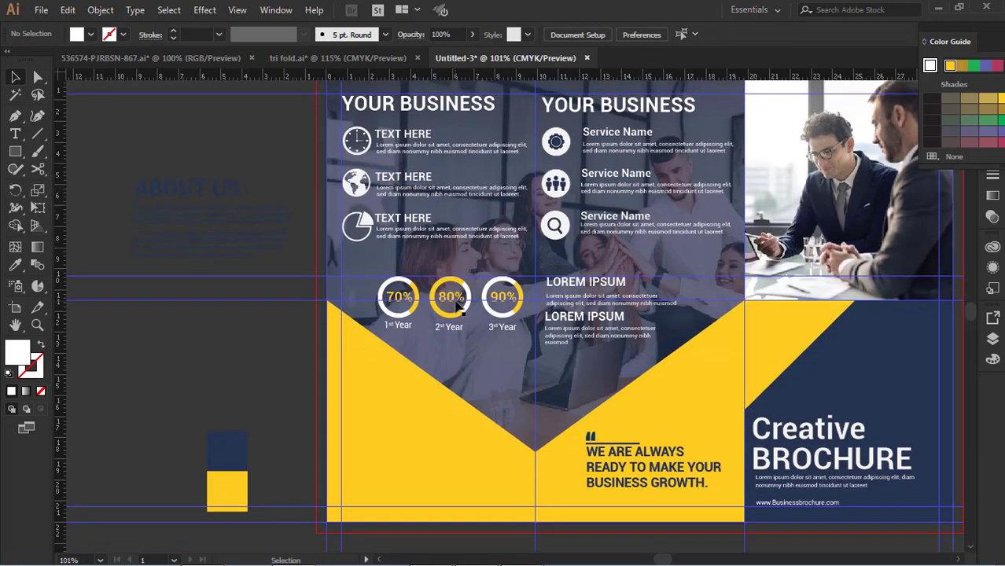
{"action": "left_click", "coordinate": [454, 314]}
{"action": "left_click", "coordinate": [454, 313]}
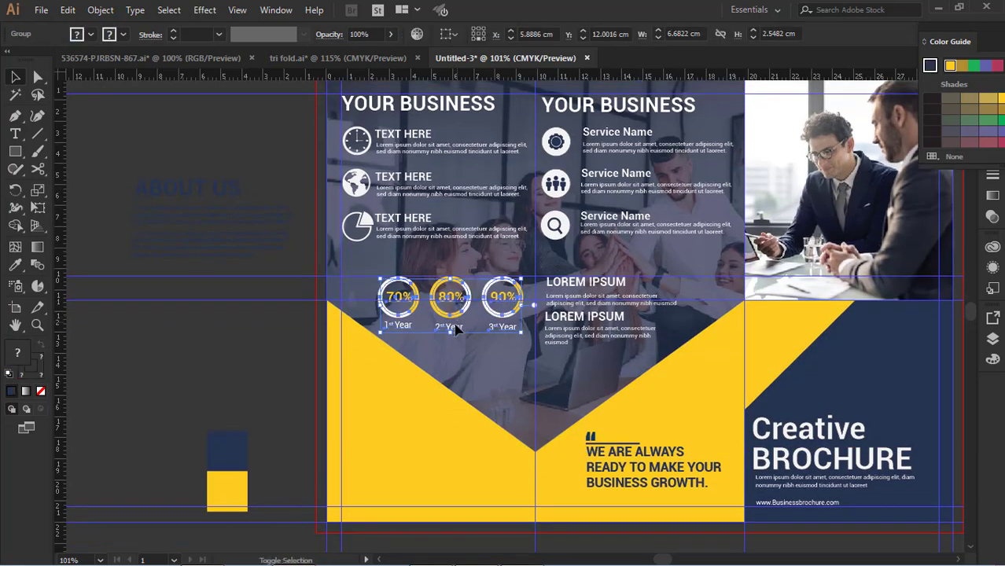
{"action": "left_click_drag", "start_coordinate": [378, 337], "coordinate": [375, 339]}
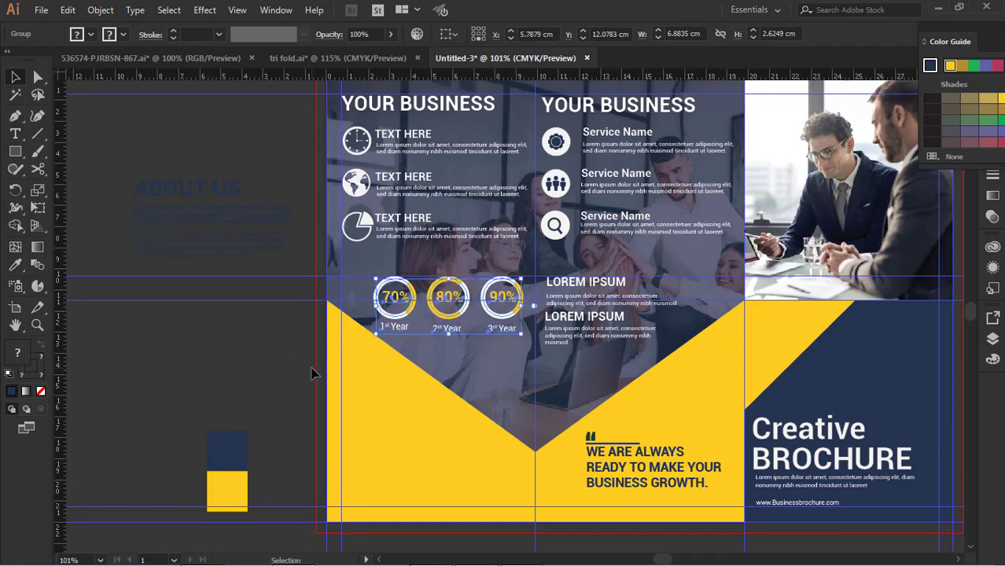
Move the "ABOUT US" text group onto the first panel's yellow area at the left margin guide and enlarge it slightly.
{"action": "scroll", "coordinate": [312, 372], "scroll_direction": "down", "scroll_amount": 2}
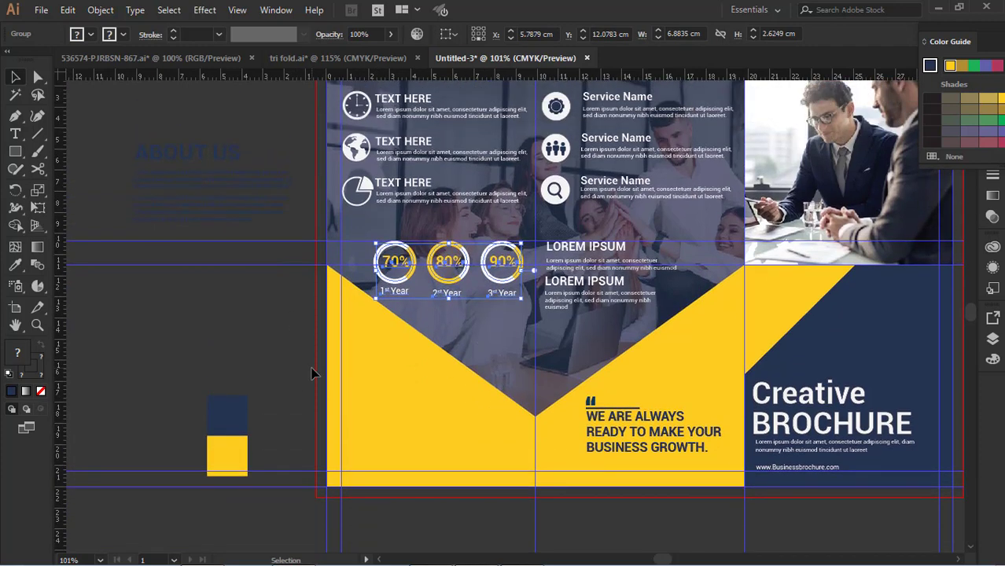
{"action": "left_click_drag", "start_coordinate": [246, 218], "coordinate": [455, 447]}
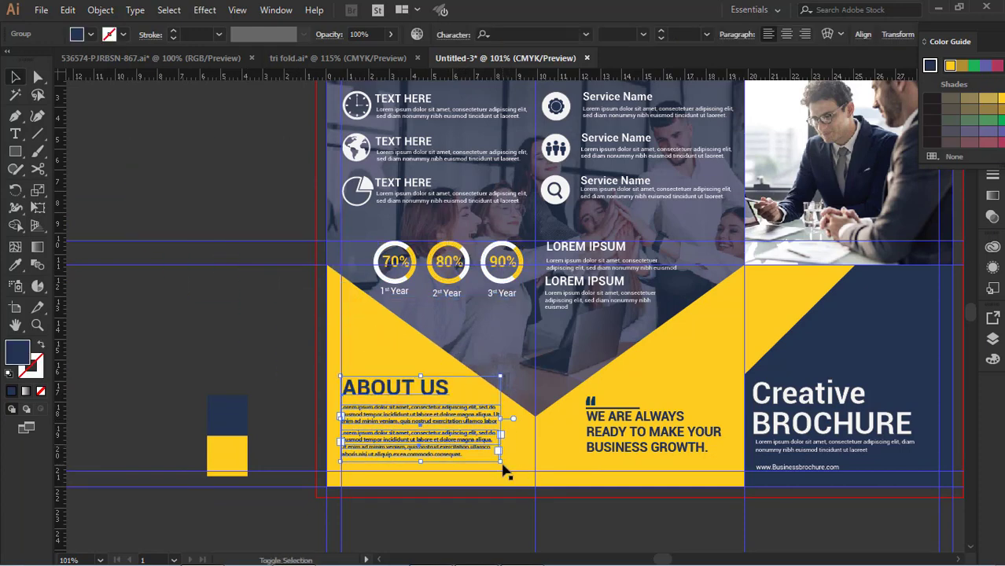
{"action": "left_click_drag", "start_coordinate": [509, 470], "coordinate": [513, 471]}
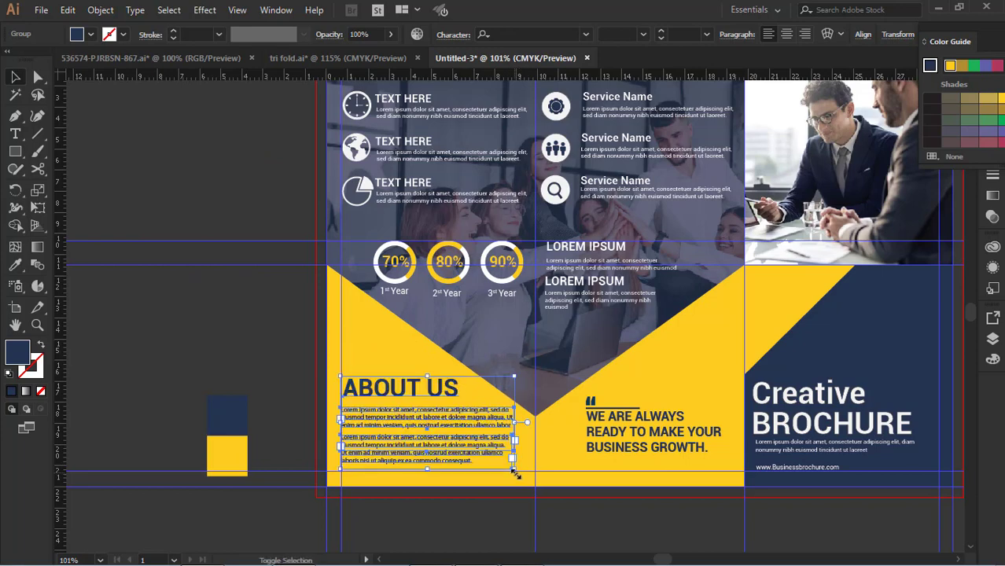
{"action": "left_click", "coordinate": [289, 361]}
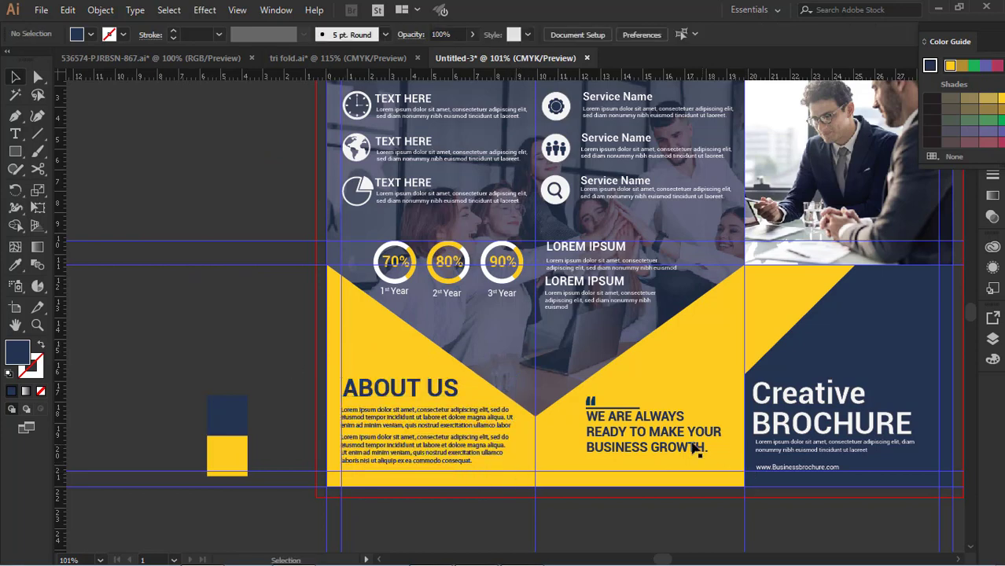
Lower the "WE ARE ALWAYS READY TO MAKE YOUR BUSINESS GROWTH." quote group to the lower margin guide.
{"action": "left_click", "coordinate": [650, 434]}
{"action": "key", "text": "shift+Down"}
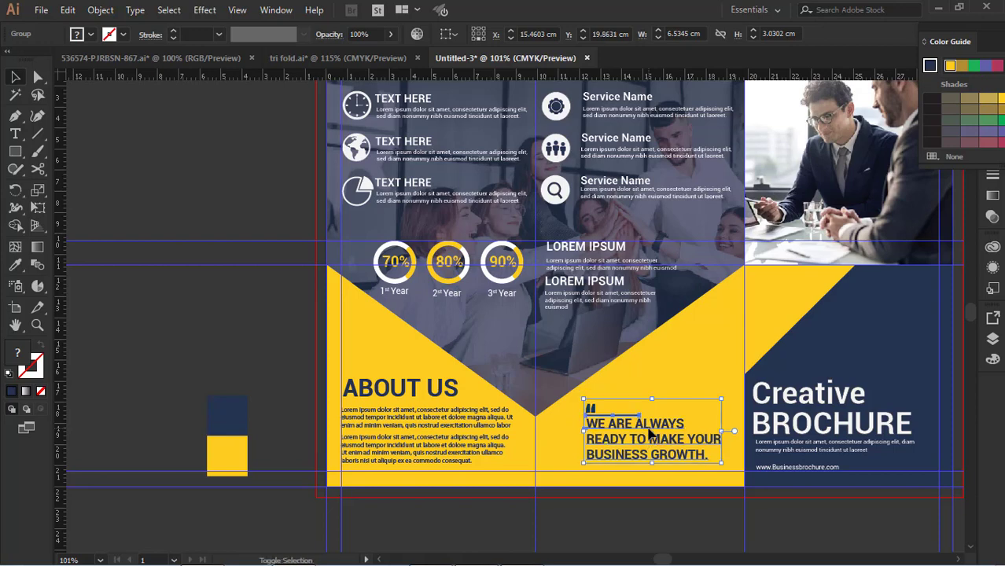
{"action": "key", "text": "shift+Down"}
{"action": "key", "text": "Down"}
{"action": "key", "text": "Down"}
{"action": "key", "text": "Down"}
{"action": "key", "text": "Down"}
{"action": "key", "text": "Down"}
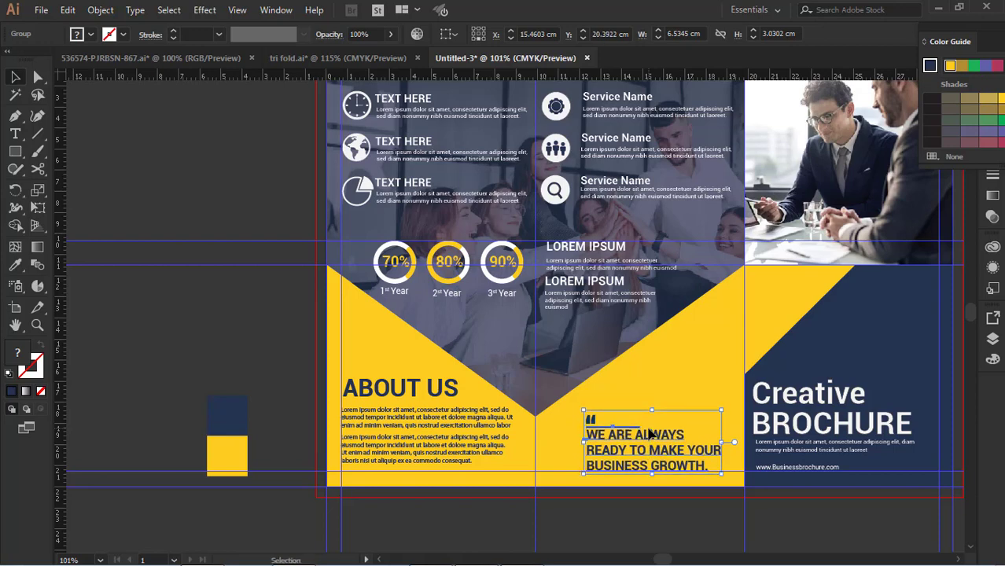
Lower the "ABOUT US" text group so its last line rests on the lower margin guide, level with the quote.
{"action": "left_click", "coordinate": [482, 445]}
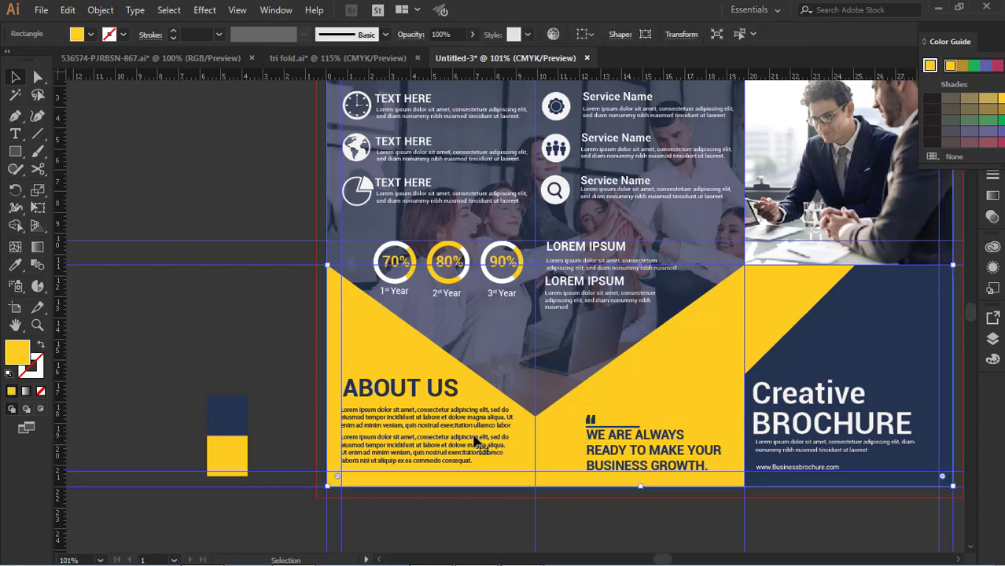
{"action": "left_click", "coordinate": [475, 440]}
{"action": "key", "text": "Down"}
{"action": "key", "text": "Down"}
{"action": "key", "text": "Down"}
{"action": "key", "text": "Down"}
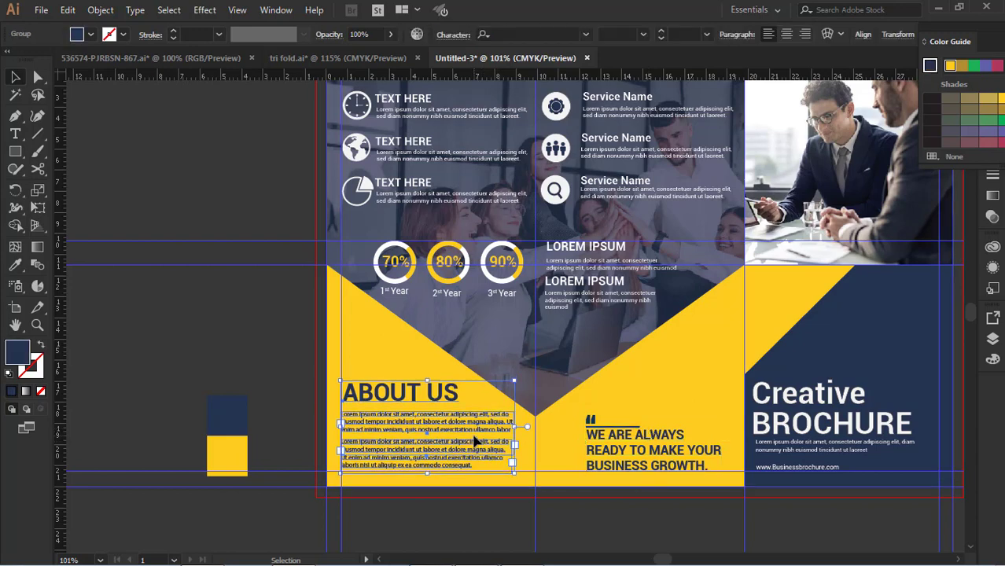
{"action": "key", "text": "Down"}
{"action": "key", "text": "Down"}
{"action": "key", "text": "Down"}
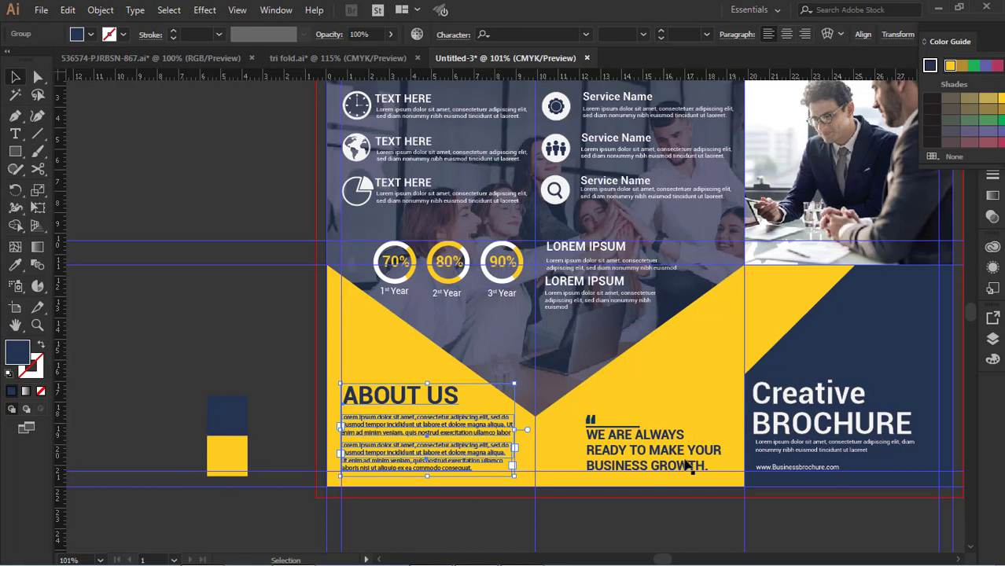
{"action": "scroll", "coordinate": [738, 413], "scroll_direction": "up", "scroll_amount": 4}
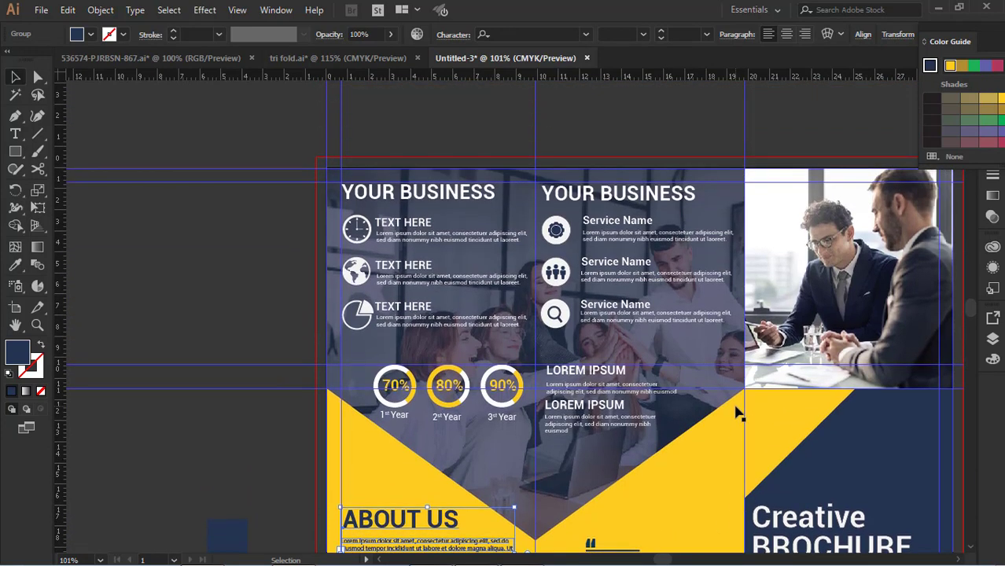
{"action": "left_click", "coordinate": [636, 324]}
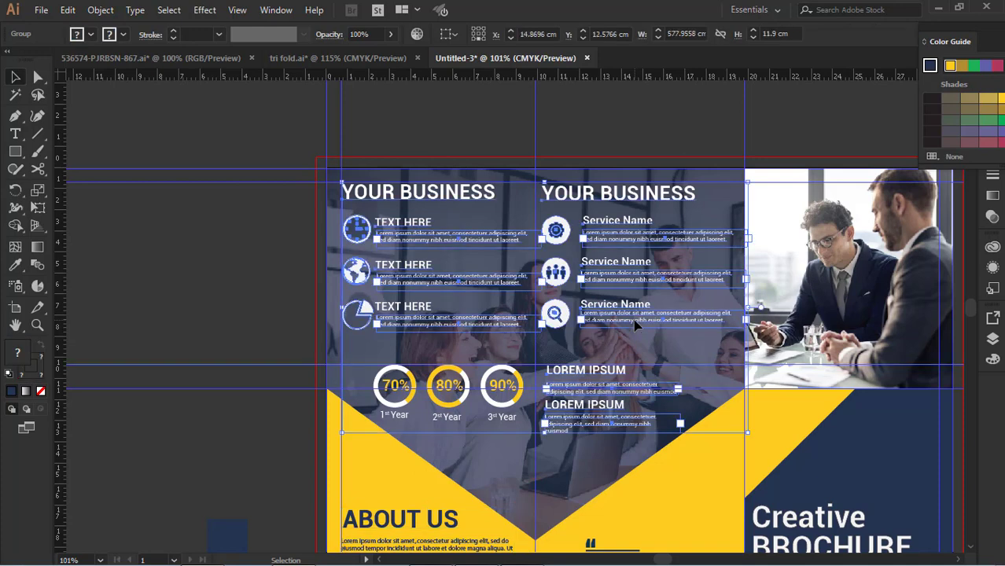
{"action": "scroll", "coordinate": [763, 422], "scroll_direction": "down", "scroll_amount": 4}
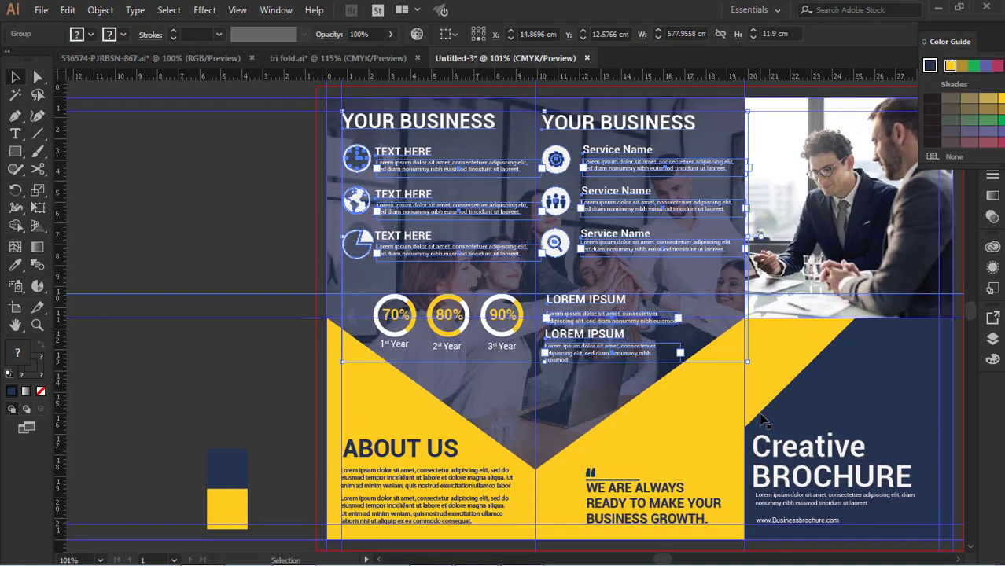
Add the text "LOGO" on the pasteboard beside the cover panel and scale it up to about 37 pt.
{"action": "left_click_drag", "start_coordinate": [857, 503], "coordinate": [669, 520]}
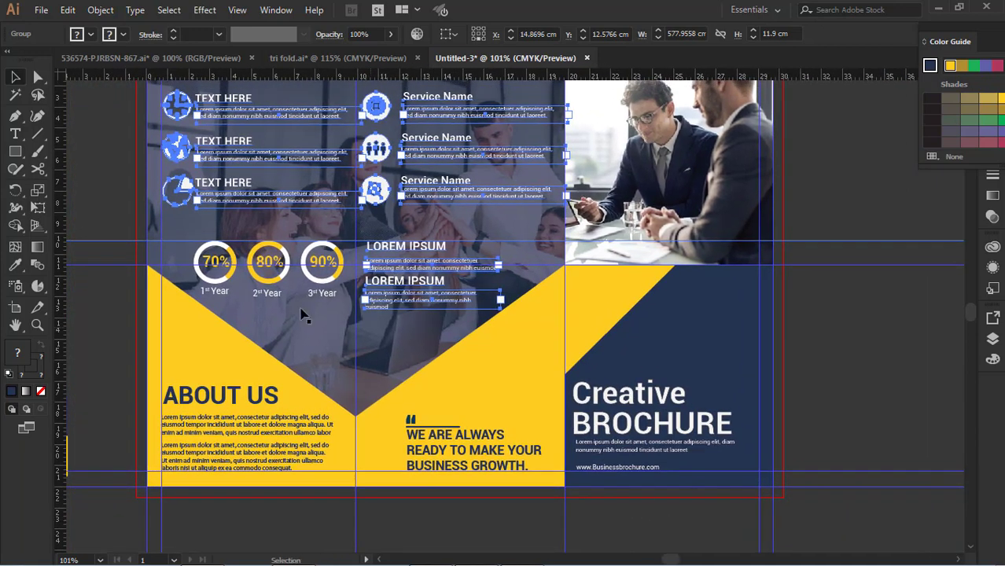
{"action": "left_click", "coordinate": [17, 134]}
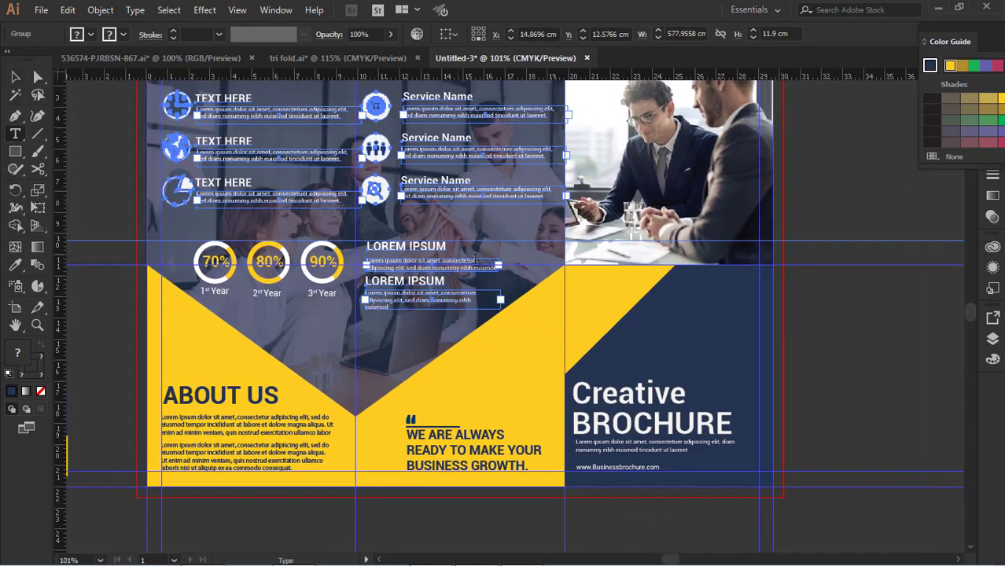
{"action": "left_click", "coordinate": [819, 321]}
{"action": "type", "text": "LOGO"}
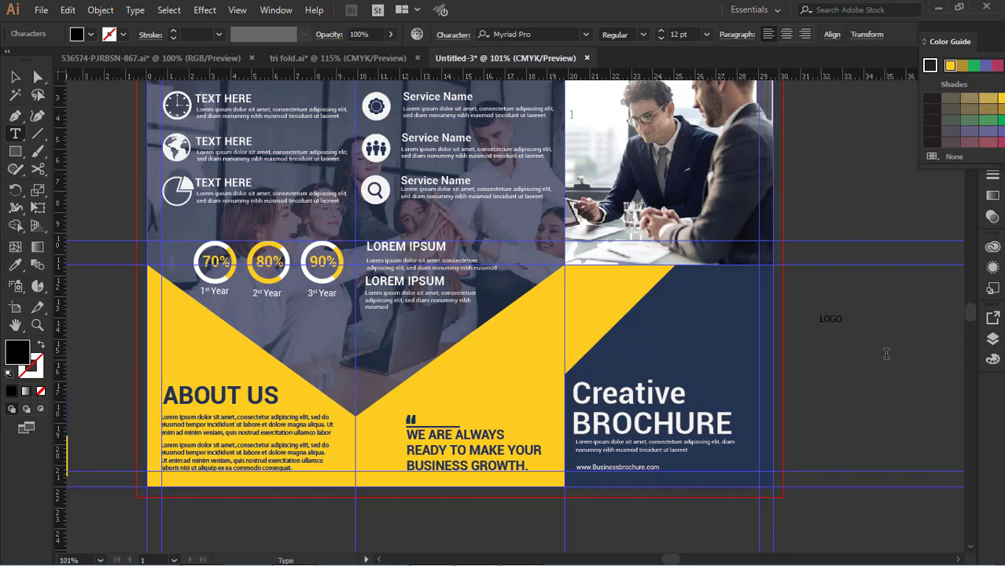
{"action": "scroll", "coordinate": [886, 354], "scroll_direction": "up", "scroll_amount": 1}
{"action": "left_click", "coordinate": [15, 76]}
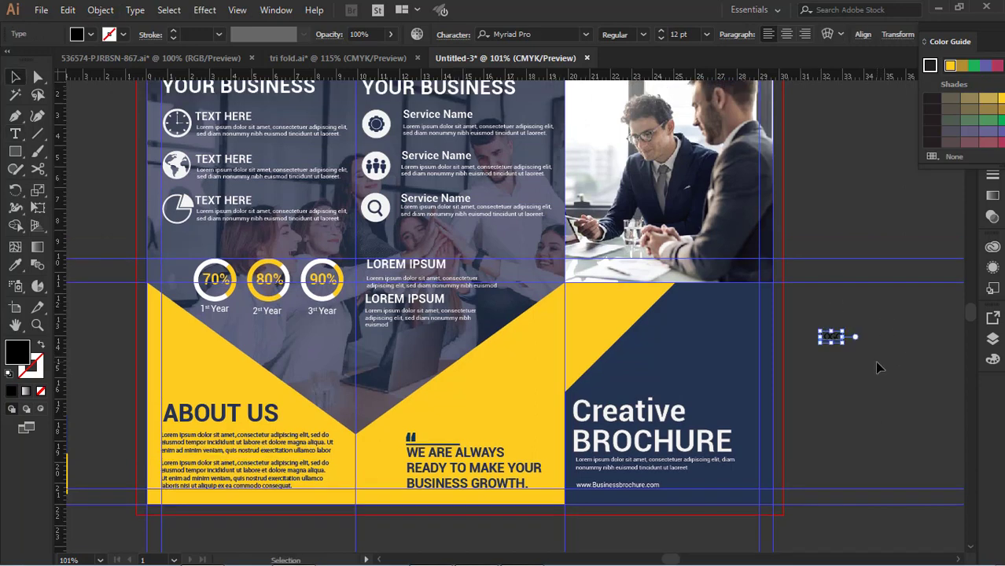
{"action": "left_click", "coordinate": [874, 361]}
{"action": "left_click", "coordinate": [832, 340]}
{"action": "left_click_drag", "start_coordinate": [844, 345], "coordinate": [888, 363]}
Set the "LOGO" text's font to Rockwell Bold.
{"action": "left_click", "coordinate": [520, 31]}
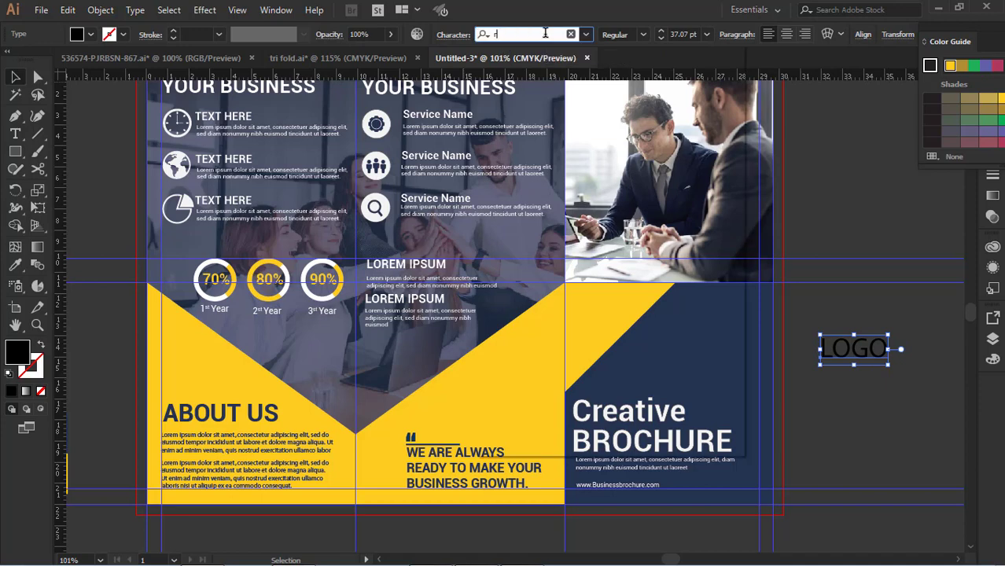
{"action": "type", "text": "ro"}
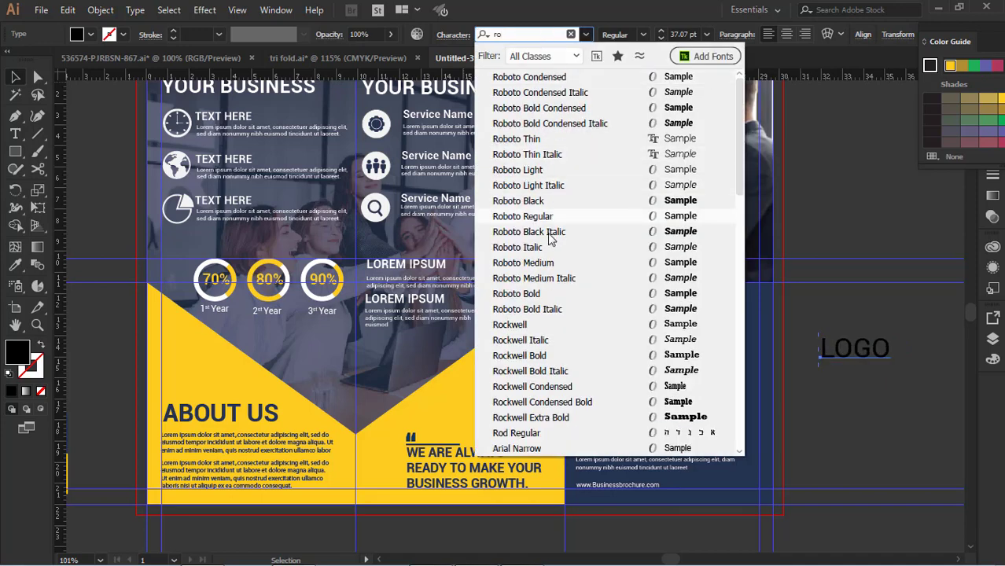
{"action": "left_click", "coordinate": [519, 356]}
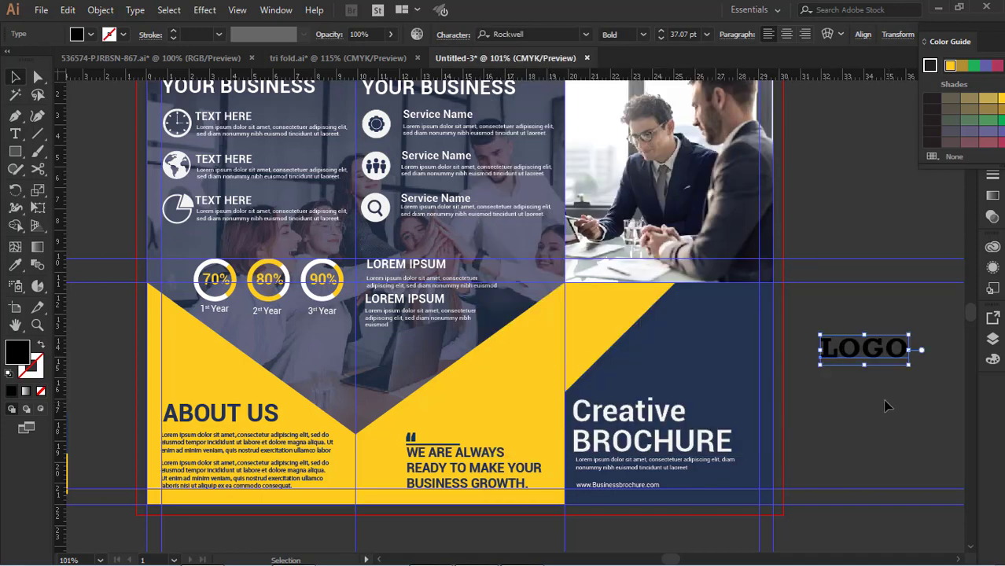
Set the "LOGO" text's font to Roboto Bold.
{"action": "left_click", "coordinate": [560, 32]}
{"action": "type", "text": "ro"}
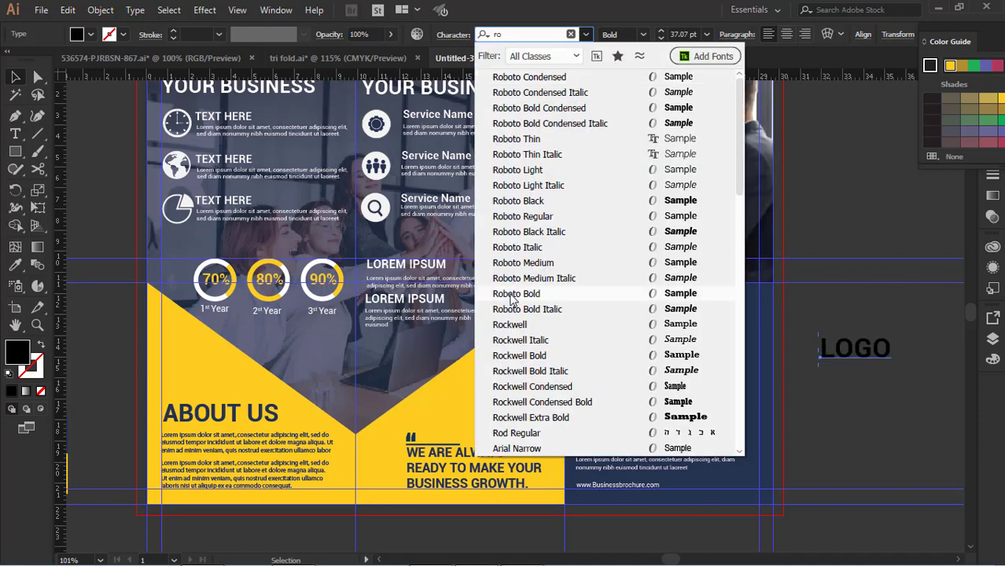
{"action": "left_click", "coordinate": [513, 295]}
Color the "LOGO" text with the navy sampled from the cover shape and place it on the cover panel's yellow corner.
{"action": "left_click", "coordinate": [15, 265]}
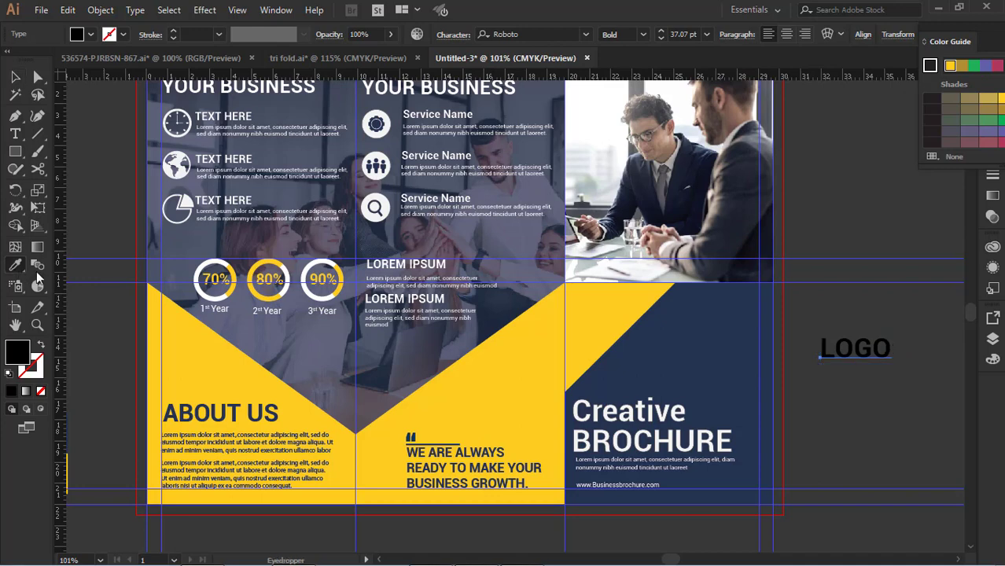
{"action": "left_click", "coordinate": [647, 369]}
{"action": "left_click", "coordinate": [15, 77]}
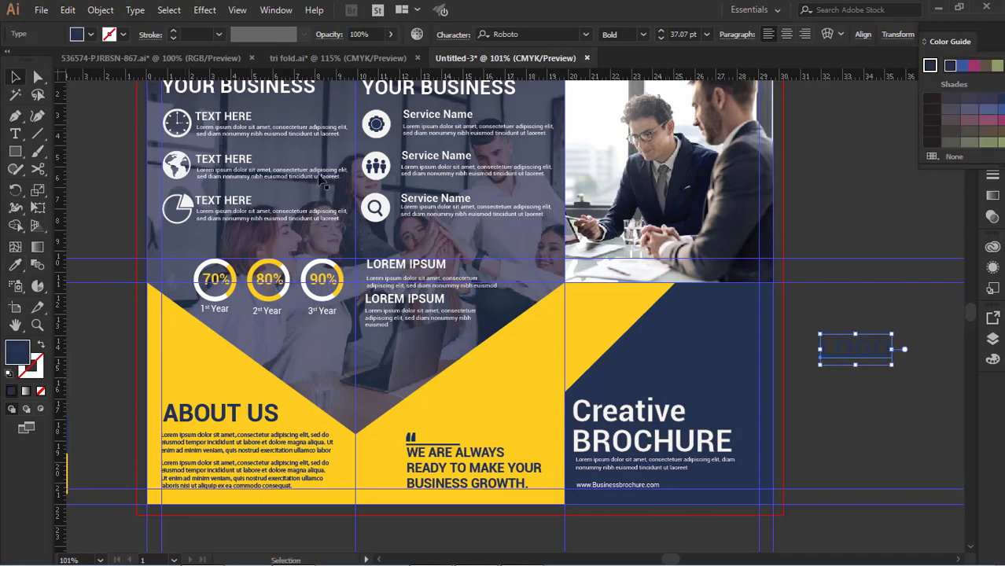
{"action": "left_click", "coordinate": [905, 393]}
{"action": "left_click_drag", "start_coordinate": [857, 358], "coordinate": [608, 321]}
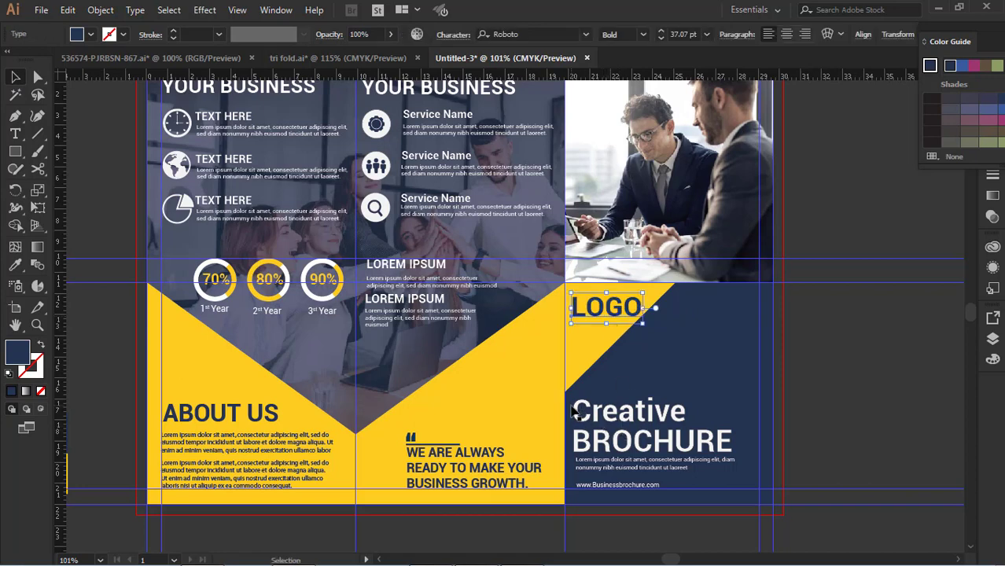
Nudge the "YOUR BUSINESS" content group on the first two panels slightly to the right, then deselect it.
{"action": "scroll", "coordinate": [572, 411], "scroll_direction": "up", "scroll_amount": 3}
{"action": "scroll", "coordinate": [571, 407], "scroll_direction": "up", "scroll_amount": 1}
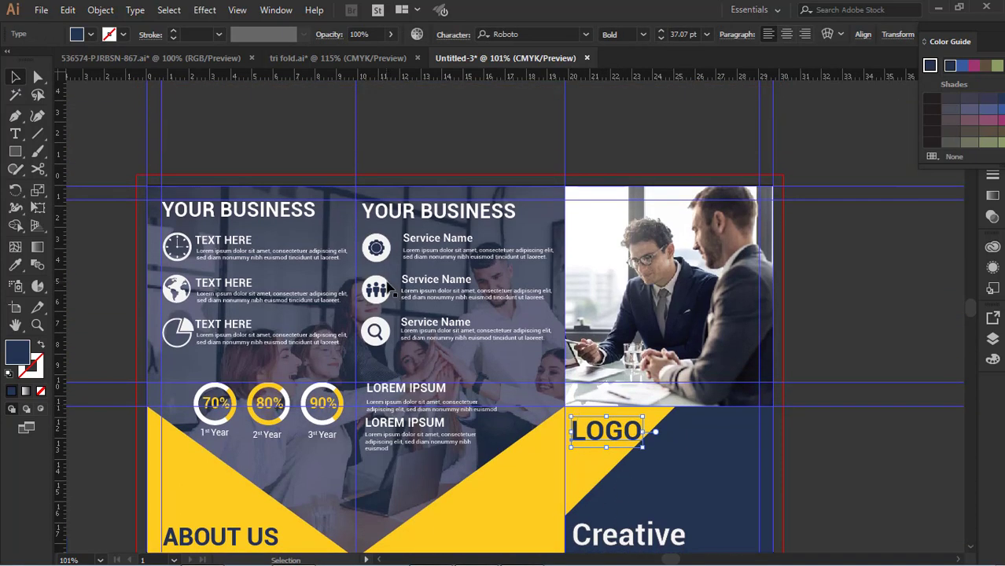
{"action": "left_click", "coordinate": [318, 337]}
{"action": "key", "text": "Right"}
{"action": "key", "text": "Right"}
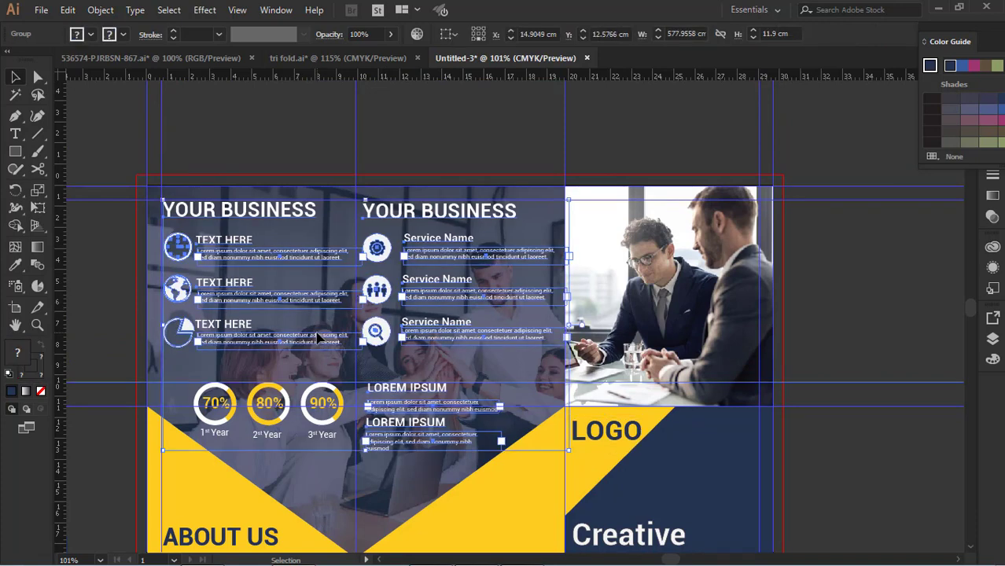
{"action": "left_click", "coordinate": [817, 280]}
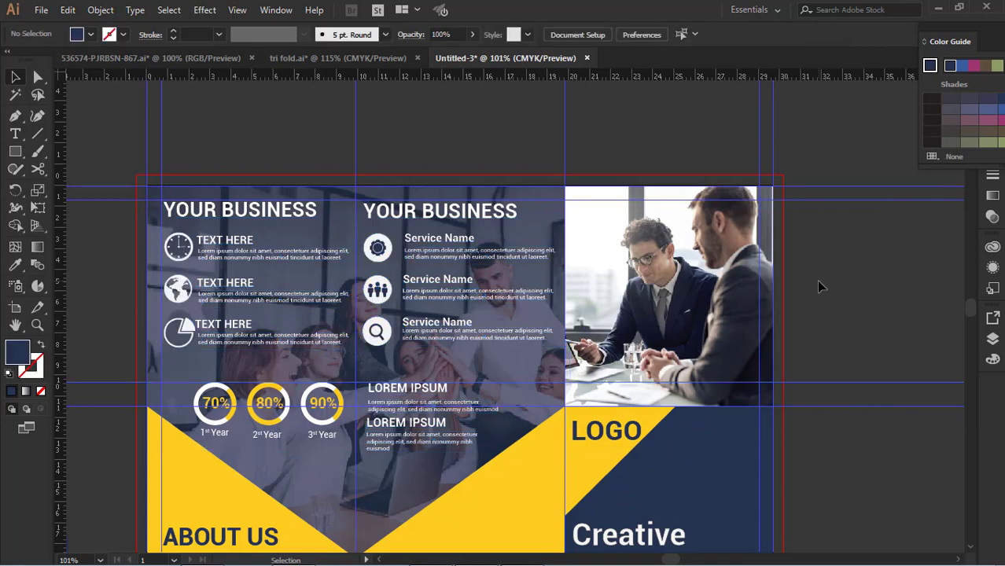
Set the opacity of the navy overlay on the first two panels to 82%.
{"action": "scroll", "coordinate": [816, 280], "scroll_direction": "down", "scroll_amount": 2}
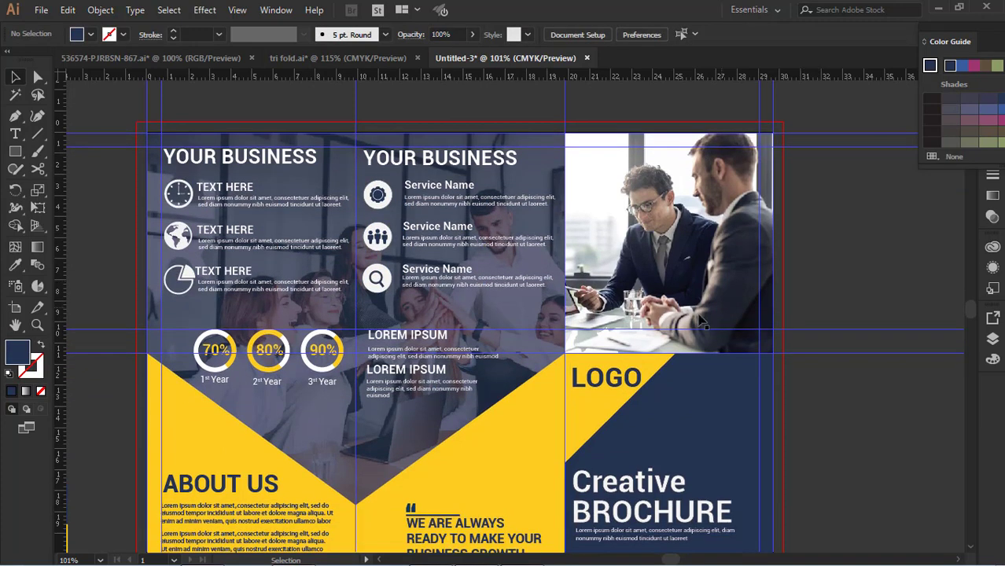
{"action": "left_click", "coordinate": [530, 322]}
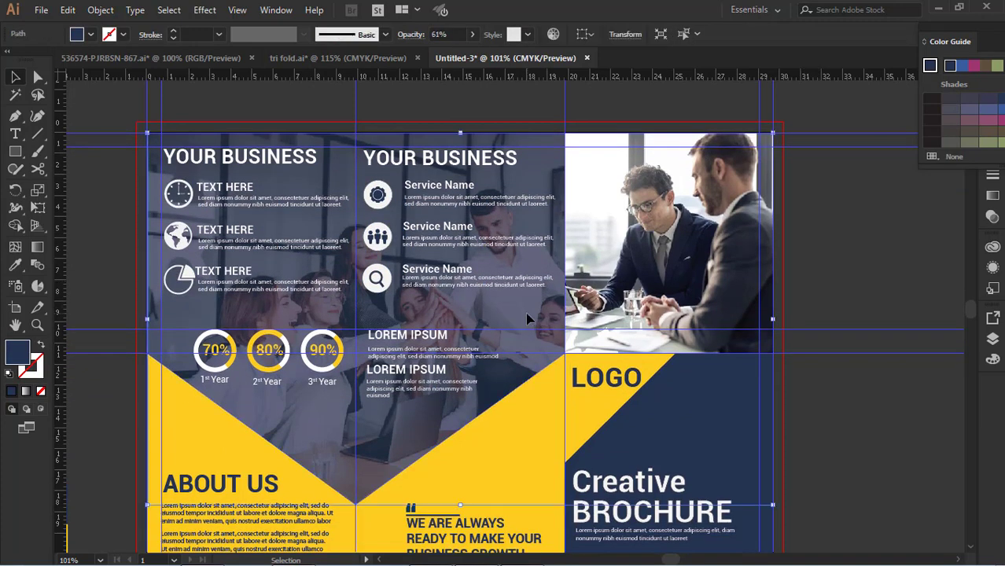
{"action": "left_click", "coordinate": [444, 34]}
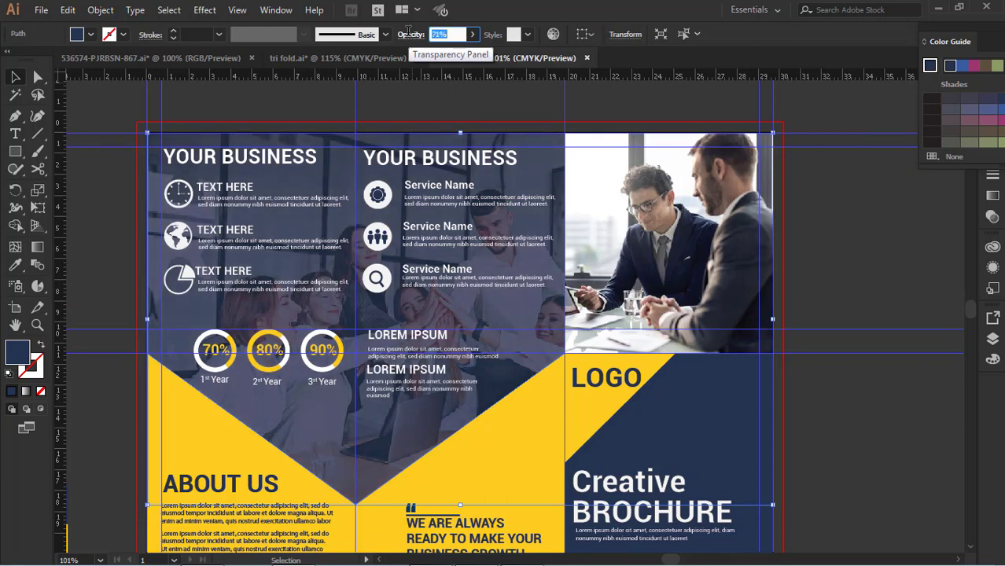
{"action": "key", "text": "Up"}
{"action": "key", "text": "Up"}
{"action": "key", "text": "Up"}
{"action": "key", "text": "Up"}
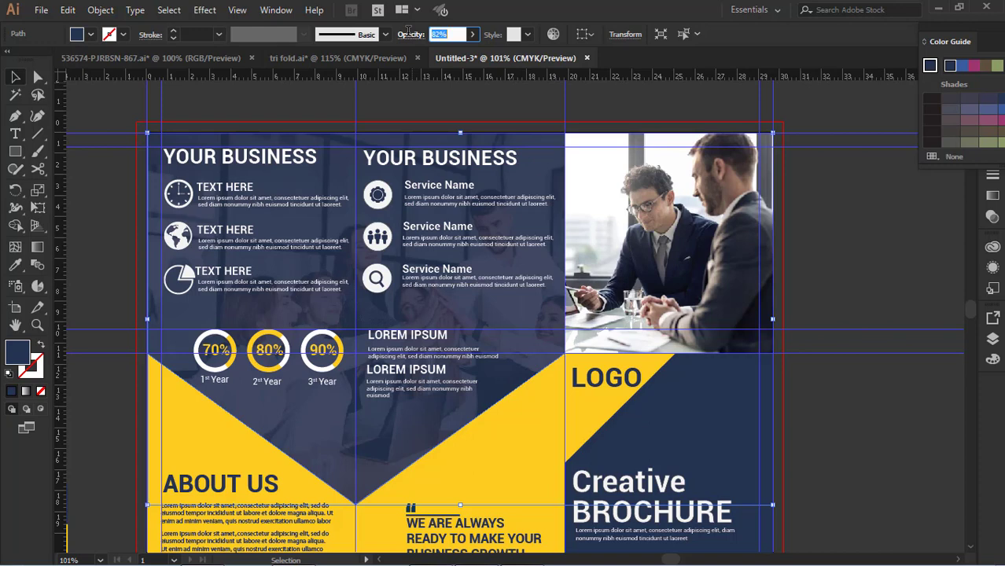
Move both LOREM IPSUM headings and their paragraphs on the middle panel up together and slightly right, then leave the group.
{"action": "scroll", "coordinate": [414, 207], "scroll_direction": "up", "scroll_amount": 1}
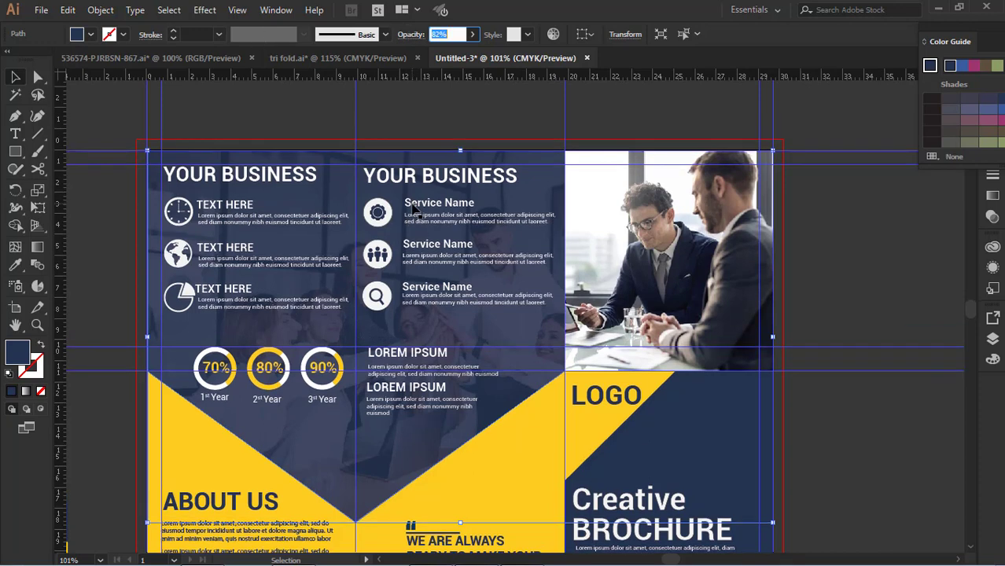
{"action": "scroll", "coordinate": [415, 207], "scroll_direction": "down", "scroll_amount": 5}
{"action": "double_click", "coordinate": [414, 289]}
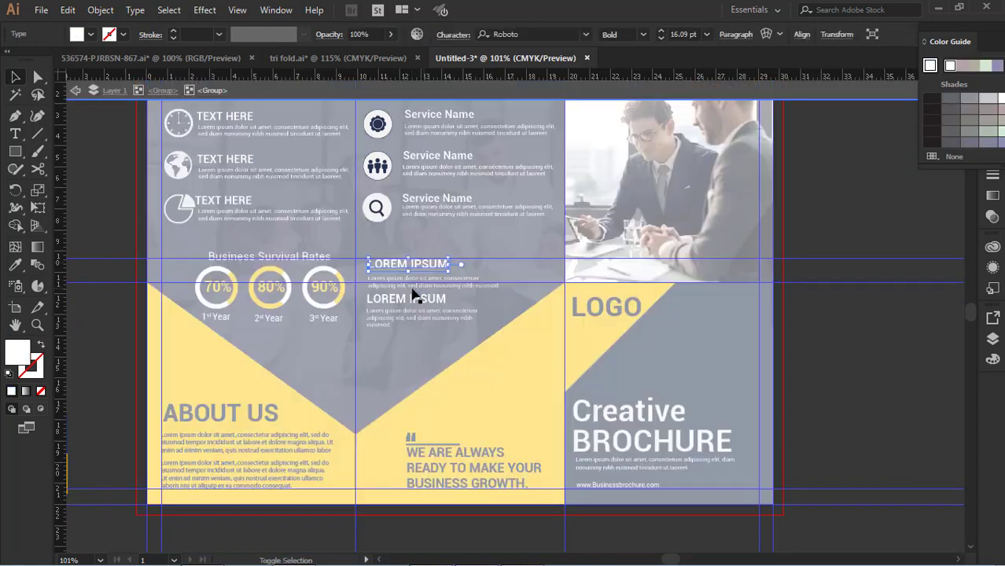
{"action": "left_click", "coordinate": [433, 284]}
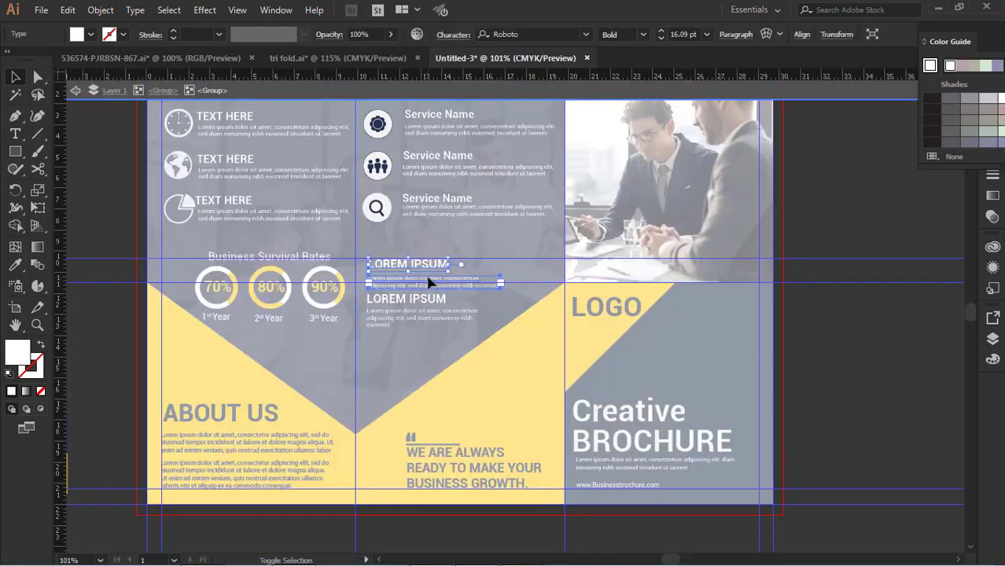
{"action": "left_click", "coordinate": [445, 324], "text": "shift"}
{"action": "key", "text": "shift+Up"}
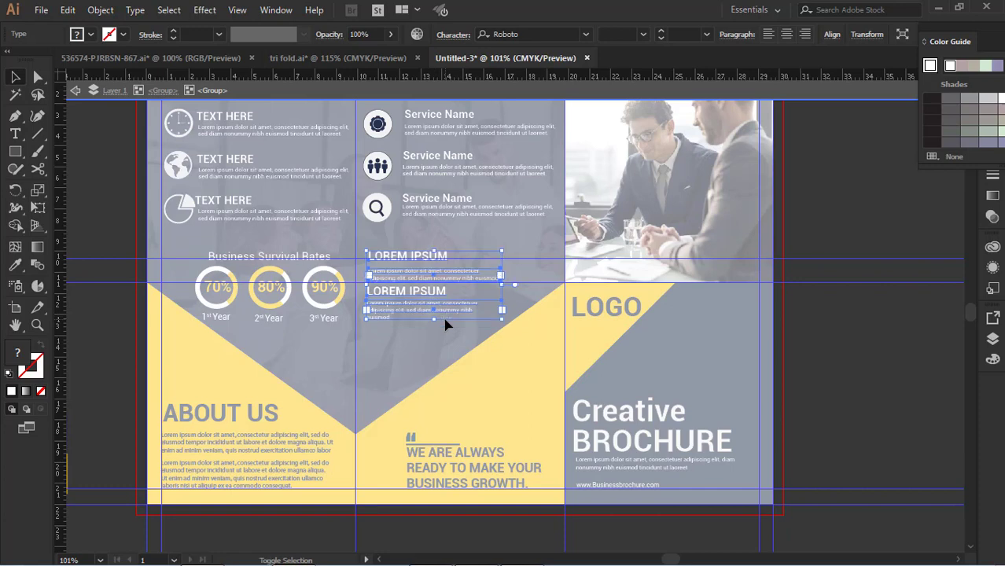
{"action": "key", "text": "Up"}
{"action": "key", "text": "Up"}
{"action": "key", "text": "Right"}
{"action": "key", "text": "Right"}
{"action": "key", "text": "Right"}
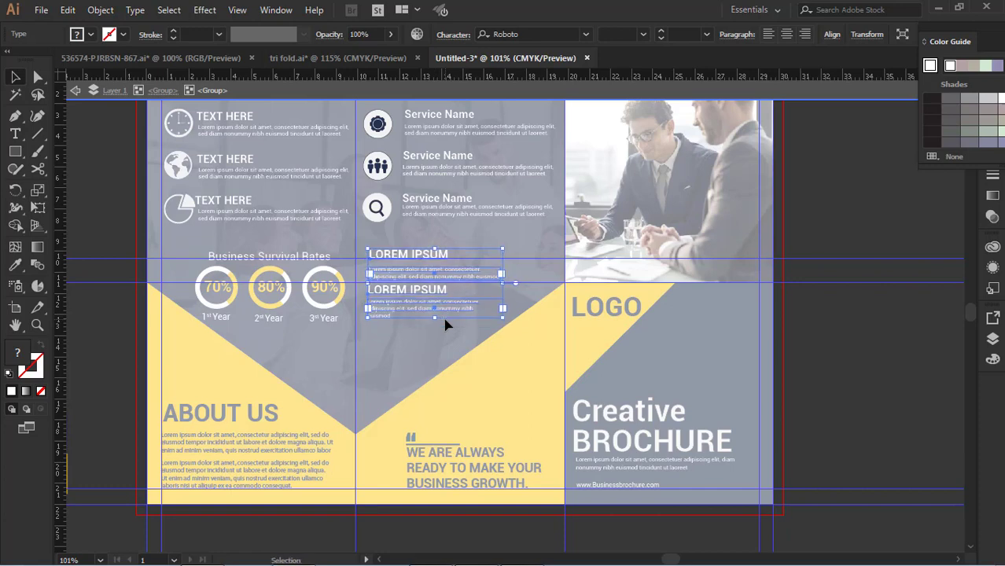
{"action": "key", "text": "Left"}
{"action": "key", "text": "Left"}
{"action": "key", "text": "Left"}
{"action": "key", "text": "Right"}
{"action": "key", "text": "Right"}
{"action": "left_click", "coordinate": [318, 257]}
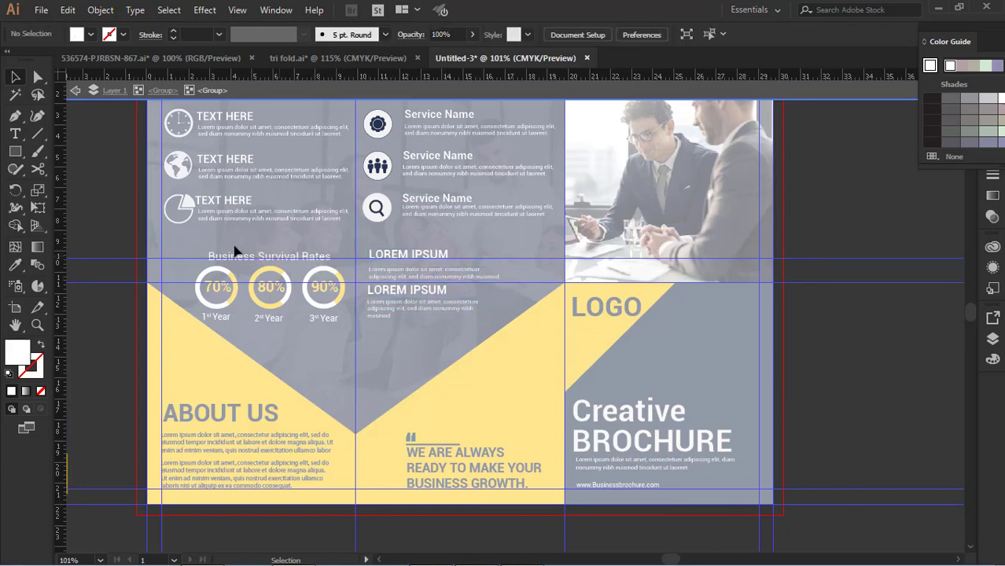
{"action": "double_click", "coordinate": [102, 227]}
Nudge the "Business Survival Rates" heading slightly up, away from the percentage circles.
{"action": "left_click", "coordinate": [291, 261]}
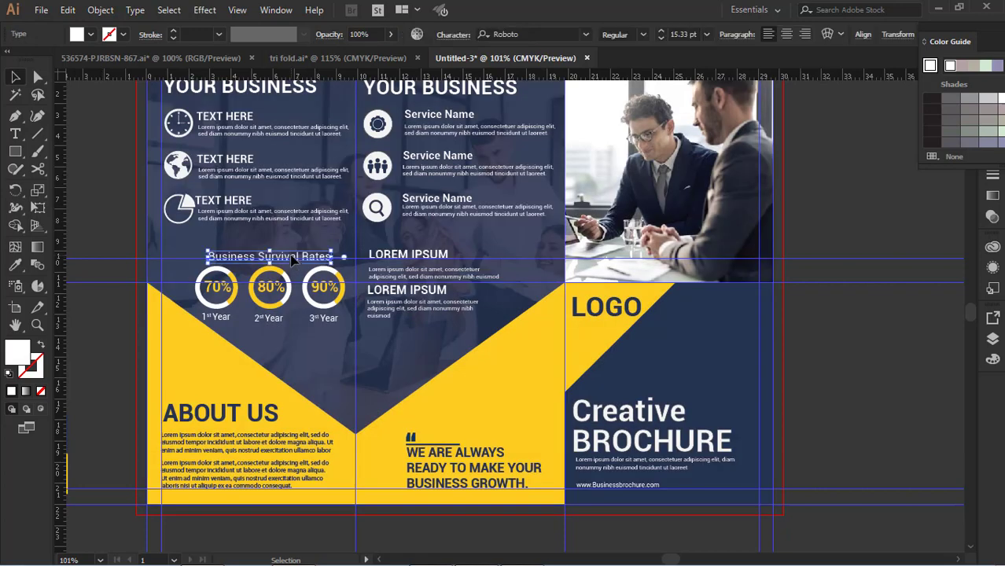
{"action": "key", "text": "Up"}
{"action": "key", "text": "Up"}
{"action": "key", "text": "Up"}
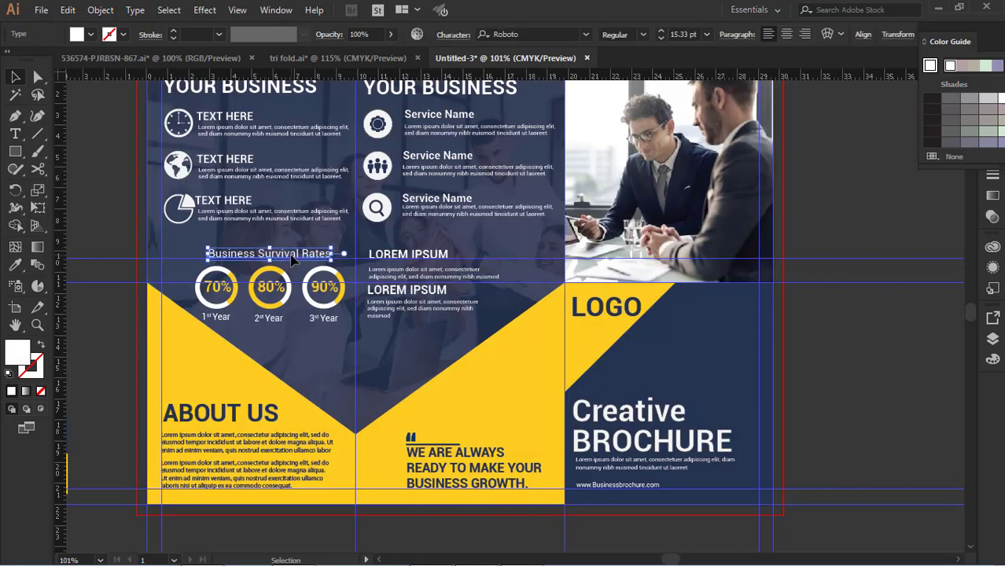
Try to stretch the lower edge of the navy overlay slightly downward.
{"action": "scroll", "coordinate": [386, 315], "scroll_direction": "down", "scroll_amount": 1}
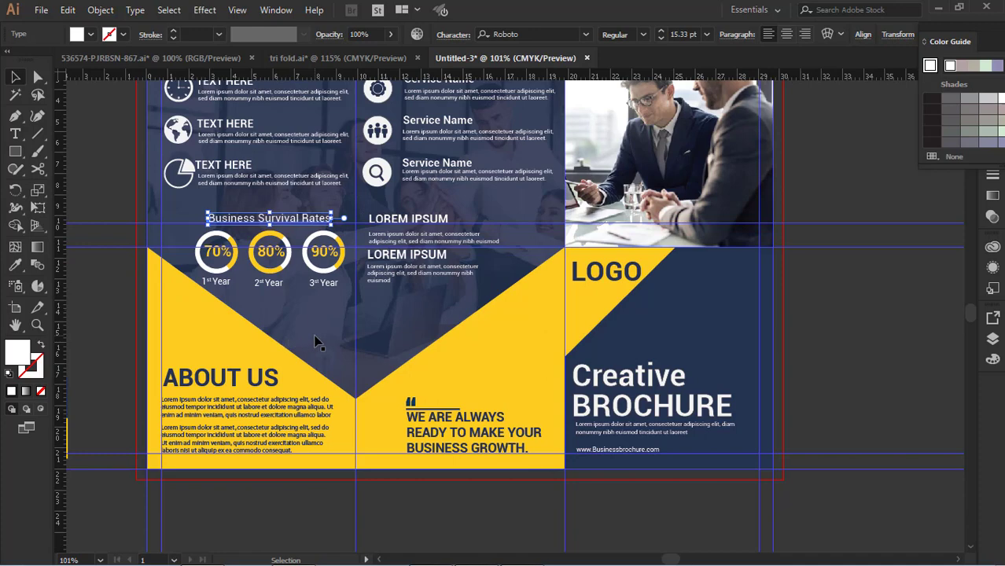
{"action": "left_click", "coordinate": [463, 405]}
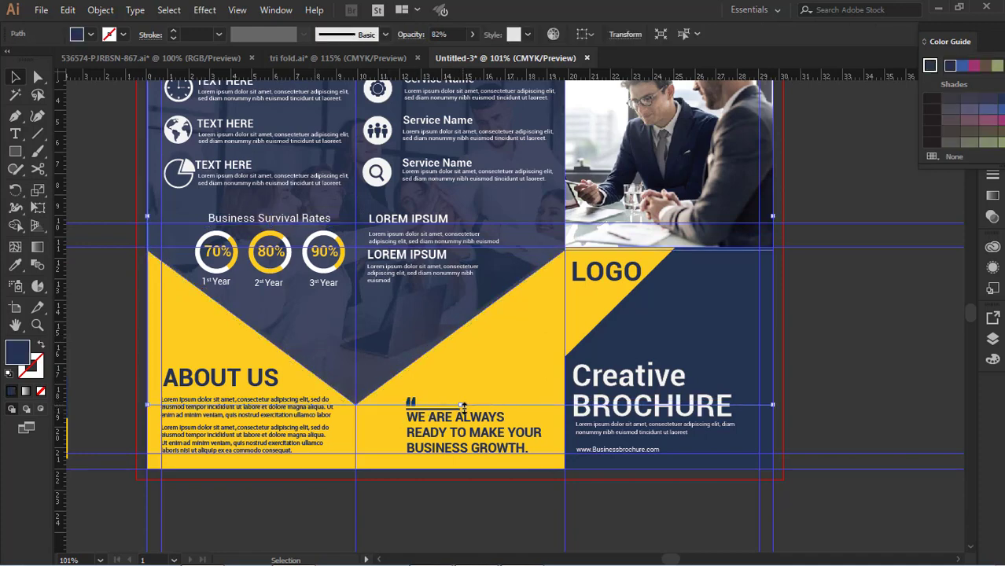
{"action": "left_click", "coordinate": [868, 340]}
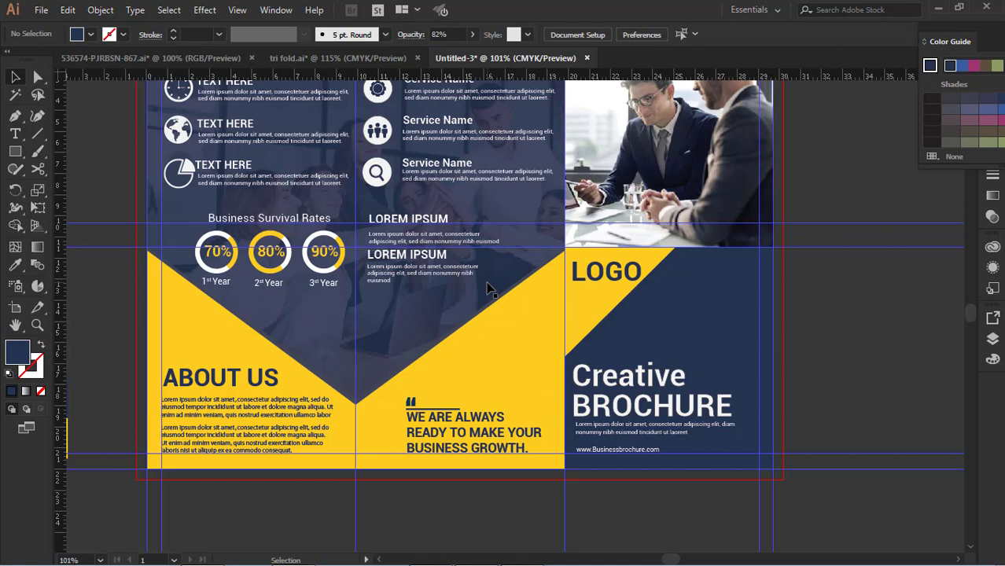
{"action": "key", "text": "a"}
{"action": "left_click", "coordinate": [487, 290]}
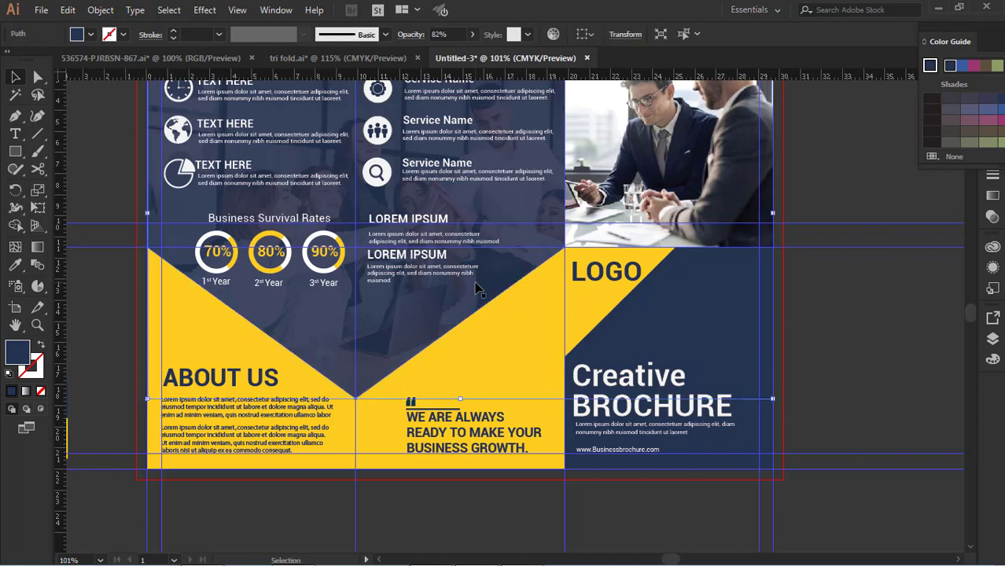
{"action": "left_click", "coordinate": [873, 295]}
{"action": "key", "text": "v"}
{"action": "left_click", "coordinate": [459, 318]}
{"action": "left_click", "coordinate": [132, 185]}
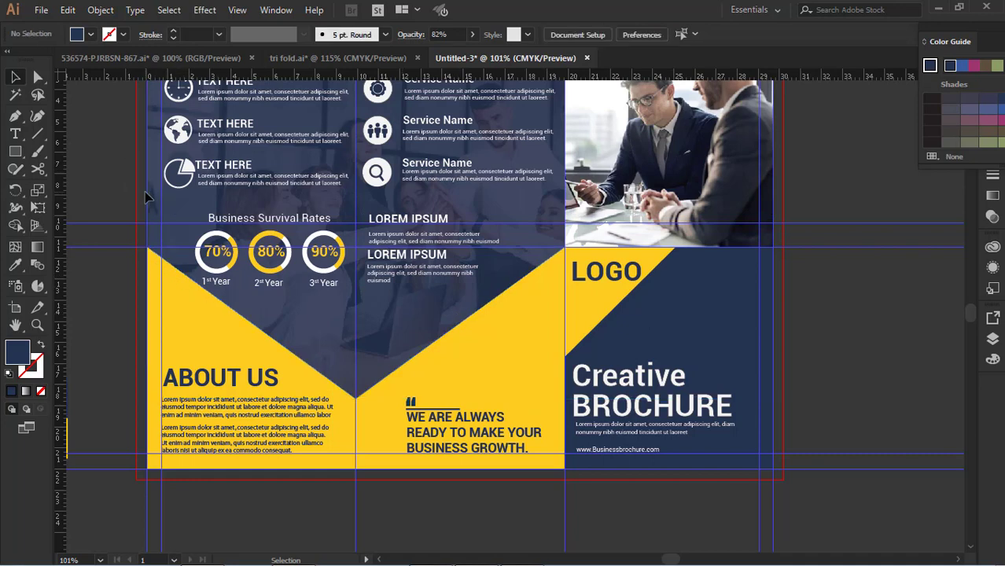
Look over all three brochure panels, checking the placement of the text blocks, infographics and photos.
{"action": "scroll", "coordinate": [161, 203], "scroll_direction": "up", "scroll_amount": 1}
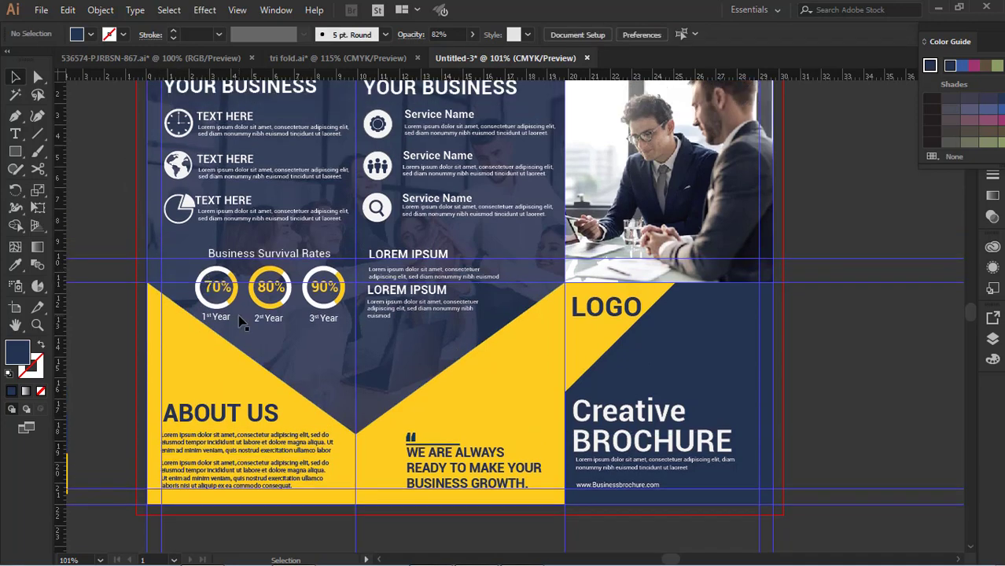
{"action": "scroll", "coordinate": [356, 350], "scroll_direction": "up", "scroll_amount": 3}
{"action": "scroll", "coordinate": [381, 340], "scroll_direction": "down", "scroll_amount": 3}
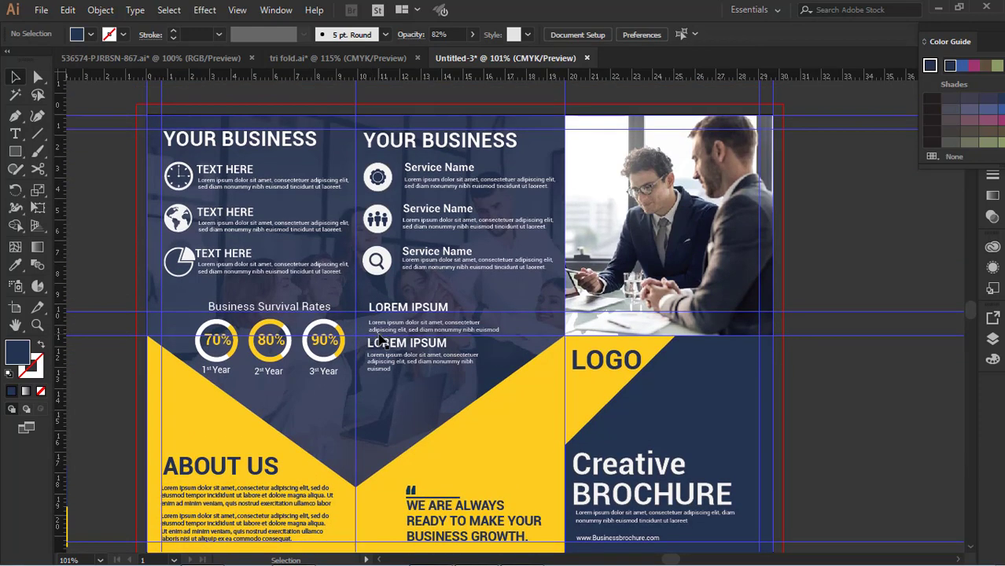
{"action": "scroll", "coordinate": [382, 340], "scroll_direction": "up", "scroll_amount": 1}
{"action": "scroll", "coordinate": [381, 339], "scroll_direction": "down", "scroll_amount": 1}
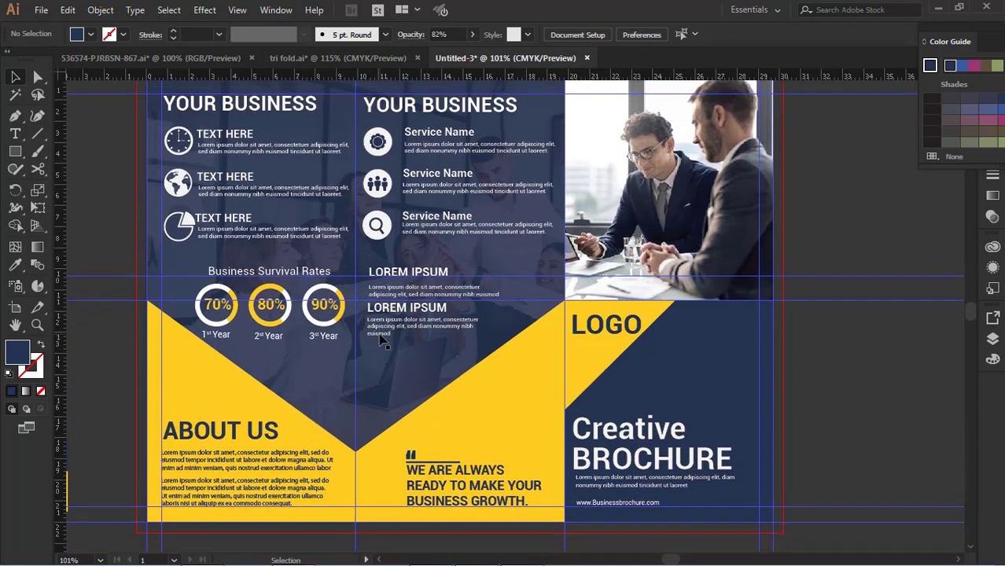
{"action": "scroll", "coordinate": [381, 340], "scroll_direction": "down", "scroll_amount": 1}
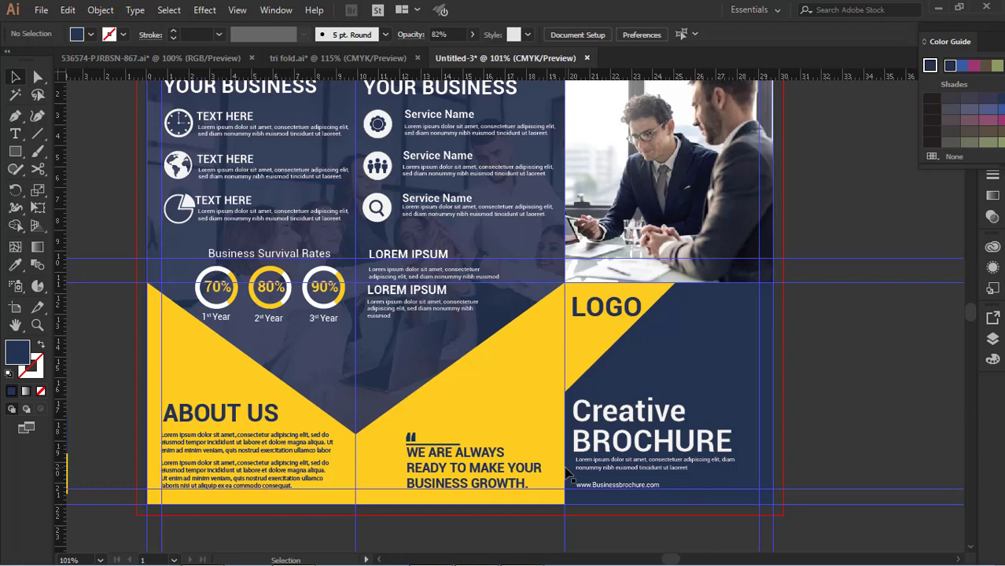
{"action": "scroll", "coordinate": [479, 355], "scroll_direction": "up", "scroll_amount": 3}
{"action": "scroll", "coordinate": [483, 346], "scroll_direction": "down", "scroll_amount": 2}
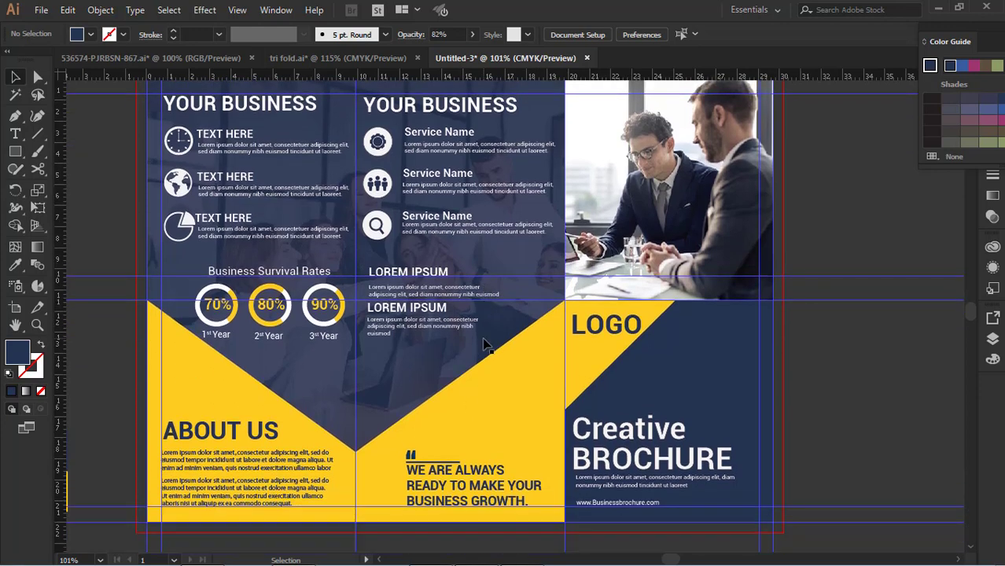
{"action": "left_click", "coordinate": [257, 437]}
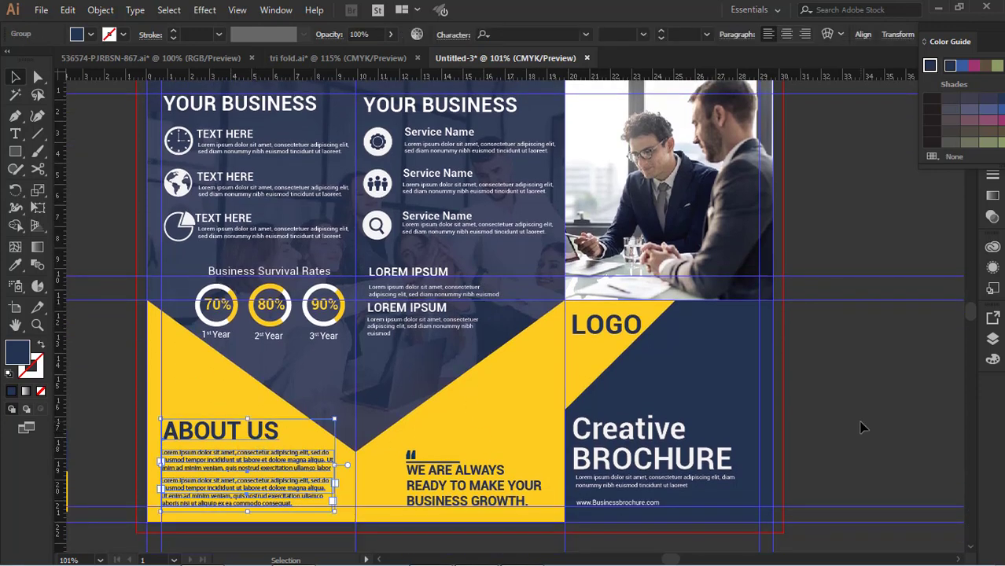
{"action": "left_click", "coordinate": [829, 424]}
{"action": "scroll", "coordinate": [523, 413], "scroll_direction": "up", "scroll_amount": 2}
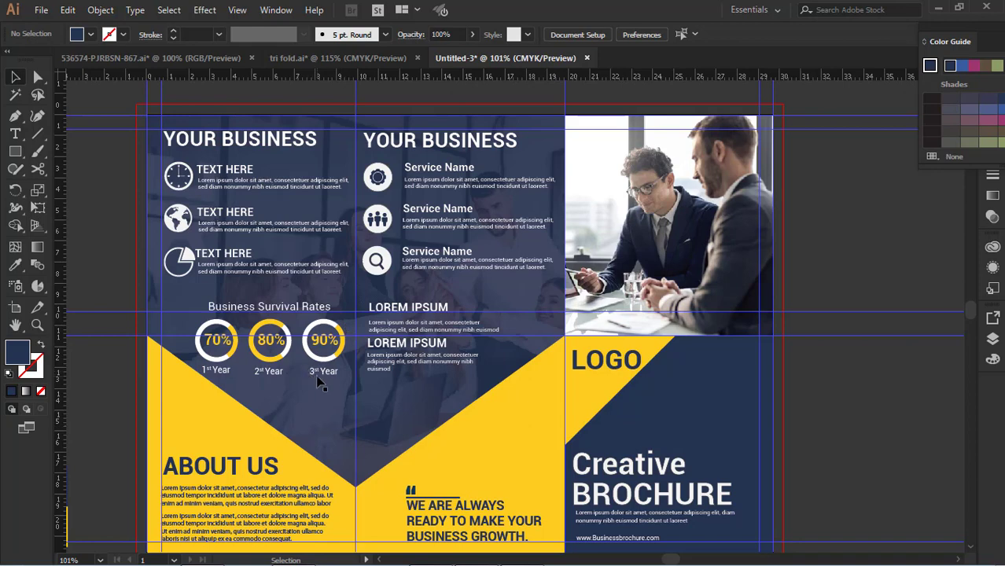
{"action": "scroll", "coordinate": [320, 377], "scroll_direction": "up", "scroll_amount": 2}
{"action": "scroll", "coordinate": [596, 360], "scroll_direction": "down", "scroll_amount": 2}
Hide the guides to view the brochure without them.
{"action": "key", "text": "ctrl+semicolon"}
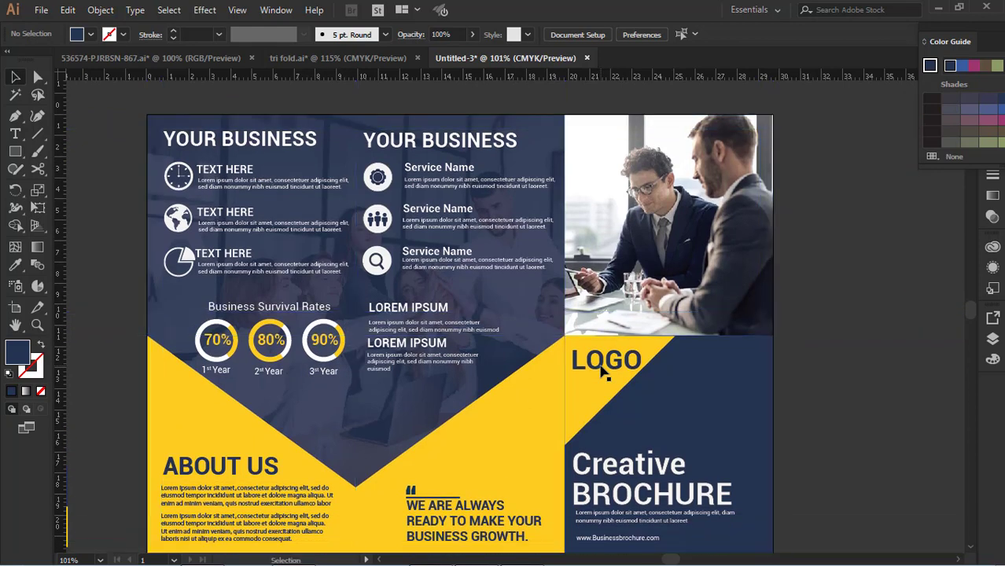
{"action": "key", "text": "ctrl+semicolon"}
{"action": "key", "text": "ctrl+semicolon"}
Try nudging the yellow triangle behind the "LOGO" text slightly upward against the photo.
{"action": "left_click", "coordinate": [658, 353]}
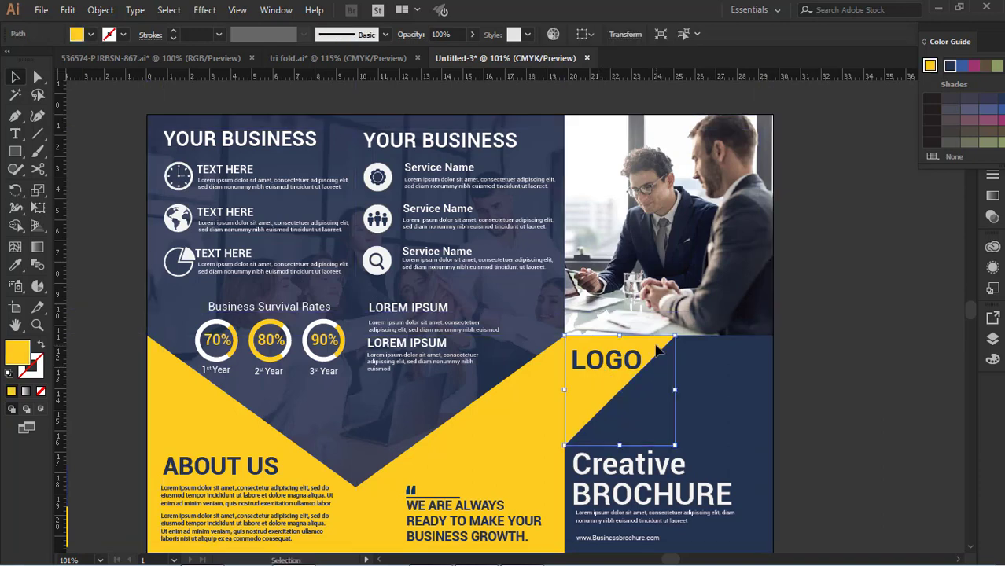
{"action": "key", "text": "ctrl+equal"}
{"action": "key", "text": "ctrl+equal"}
{"action": "key", "text": "ctrl+equal"}
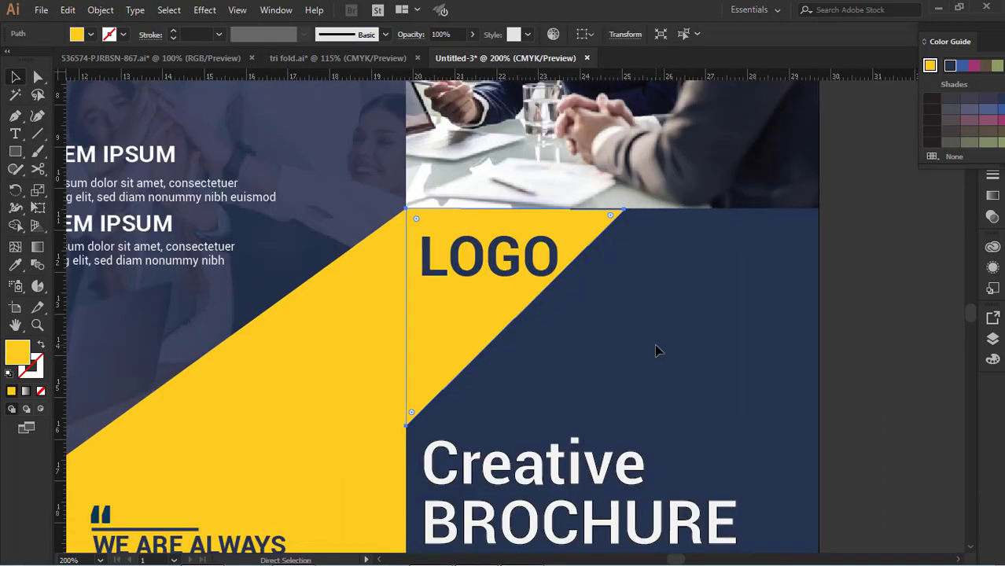
{"action": "key", "text": "Up"}
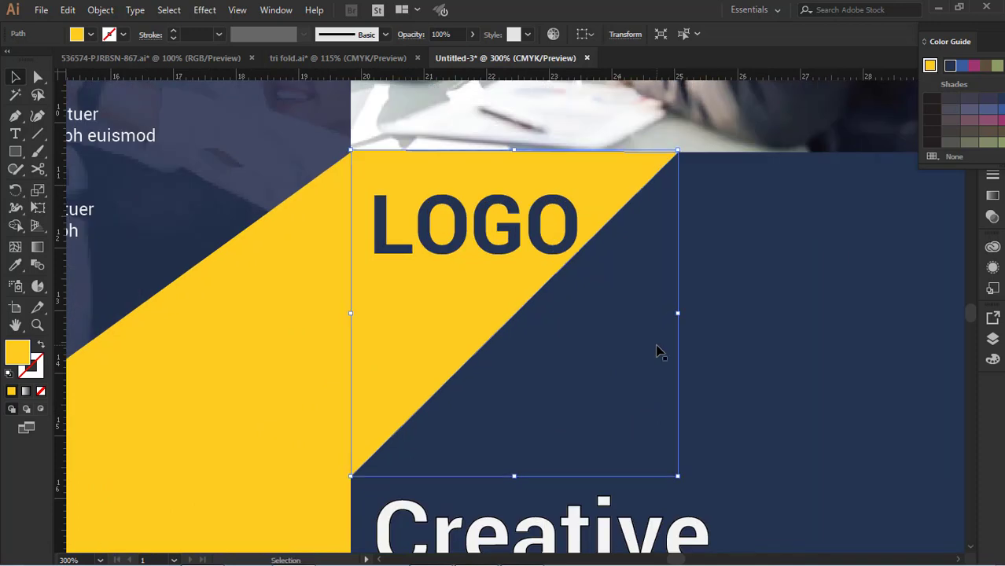
{"action": "left_click", "coordinate": [785, 334]}
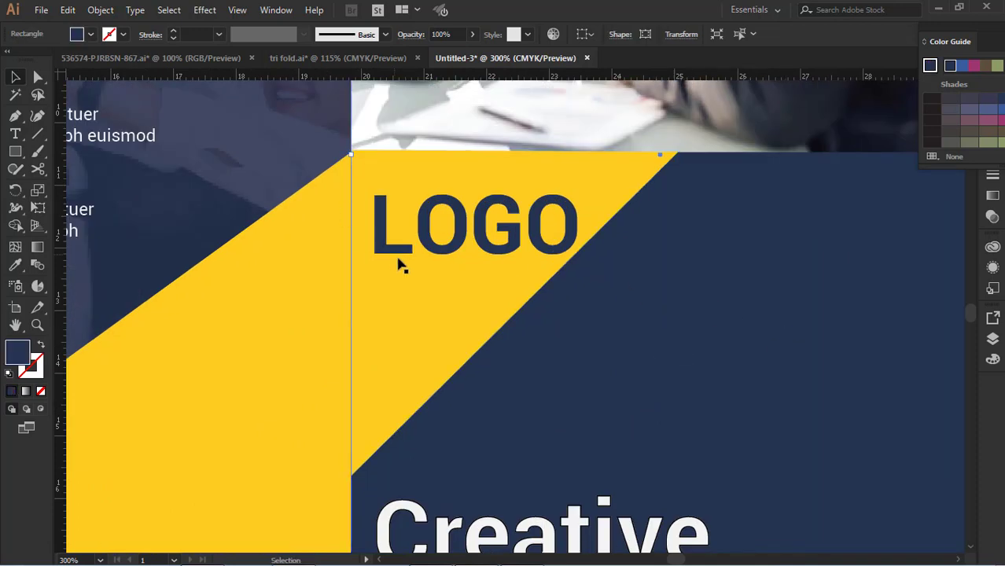
{"action": "left_click", "coordinate": [445, 292]}
{"action": "left_click", "coordinate": [774, 312]}
{"action": "left_click", "coordinate": [227, 60]}
{"action": "left_click", "coordinate": [438, 59]}
{"action": "key", "text": "ctrl+minus"}
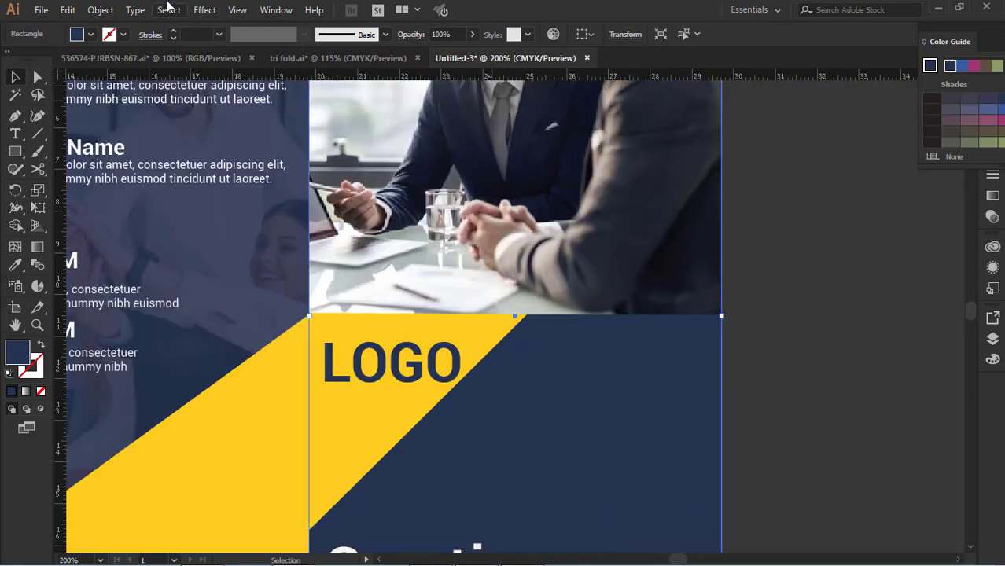
{"action": "left_click", "coordinate": [795, 327]}
Nudge the yellow triangle behind the "LOGO" text down and fine-tune its corner to sit flush with the photo's lower edge and the fold.
{"action": "left_click", "coordinate": [482, 339]}
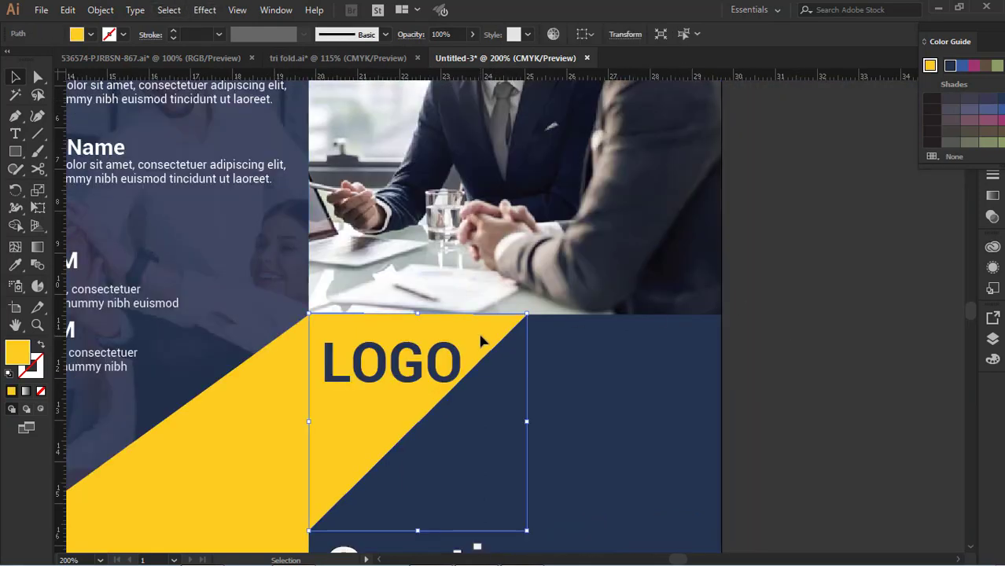
{"action": "key", "text": "Down"}
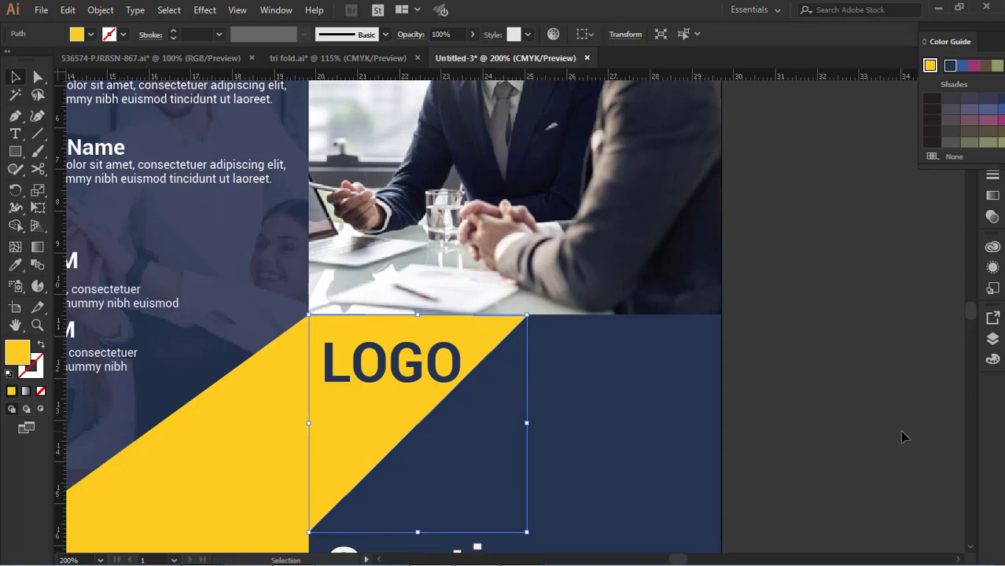
{"action": "left_click", "coordinate": [902, 436]}
{"action": "left_click", "coordinate": [508, 336]}
{"action": "left_click_drag", "start_coordinate": [527, 313], "coordinate": [530, 314]}
{"action": "left_click", "coordinate": [854, 394]}
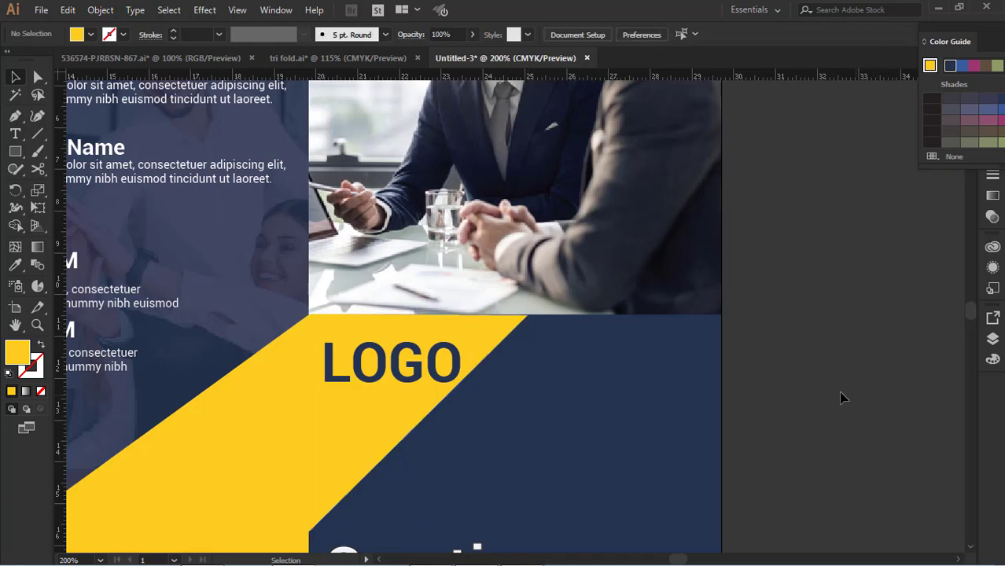
{"action": "left_click", "coordinate": [486, 325]}
{"action": "key", "text": "Right"}
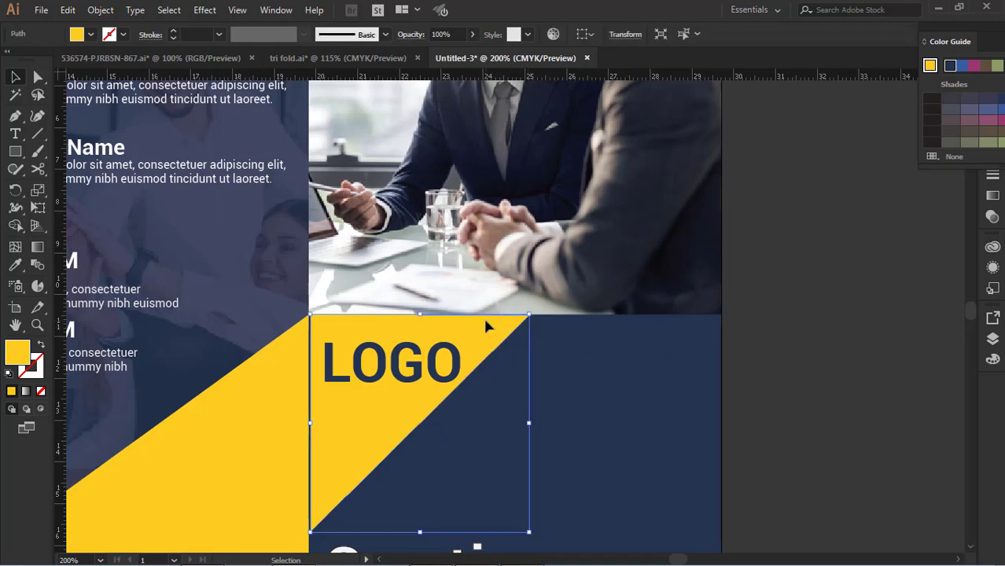
{"action": "key", "text": "Down"}
{"action": "key", "text": "Up"}
{"action": "key", "text": "Left"}
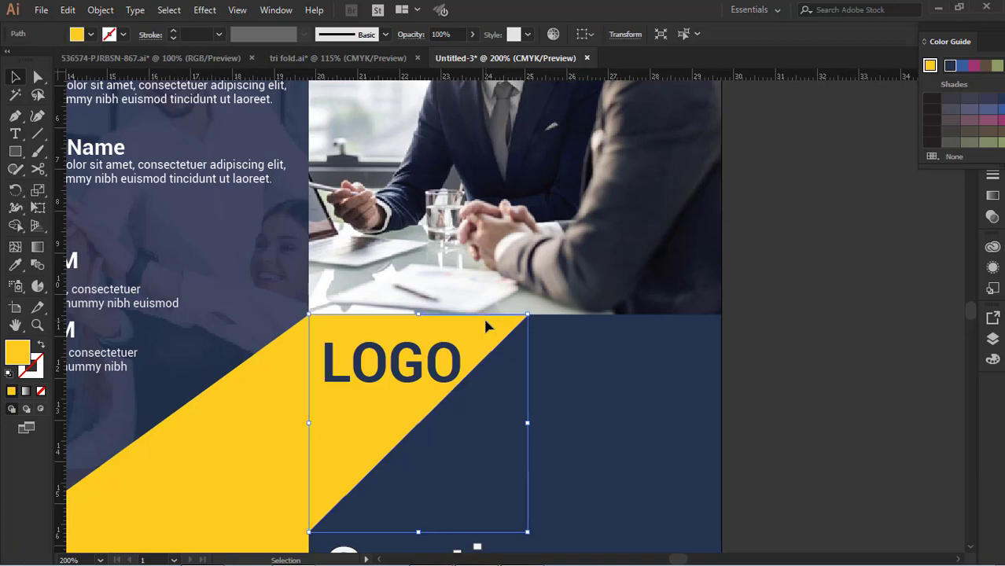
Extend the outer corner of the yellow triangle behind the "LOGO" text slightly outward along the photo's lower edge.
{"action": "left_click", "coordinate": [784, 338]}
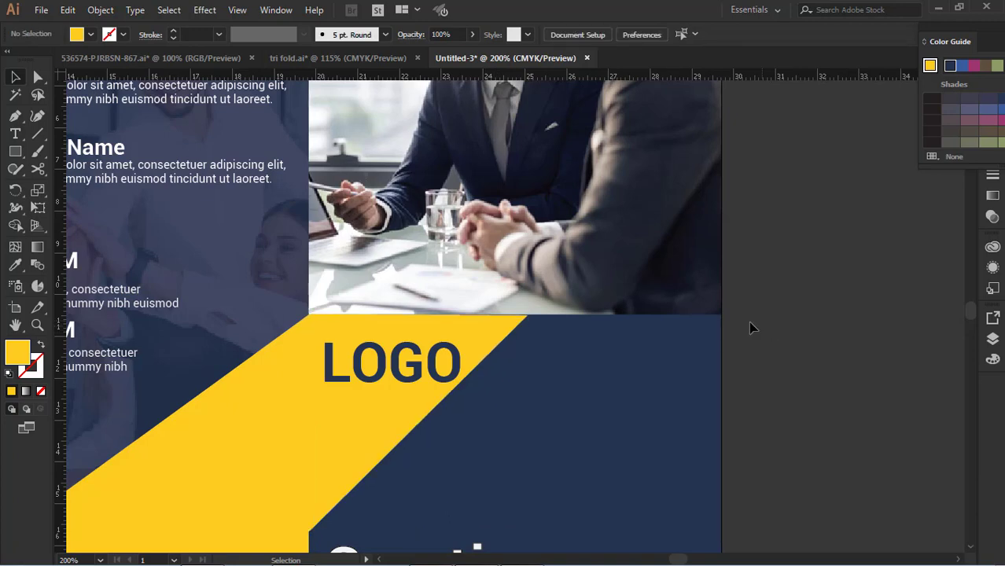
{"action": "left_click", "coordinate": [483, 319]}
{"action": "left_click", "coordinate": [37, 76]}
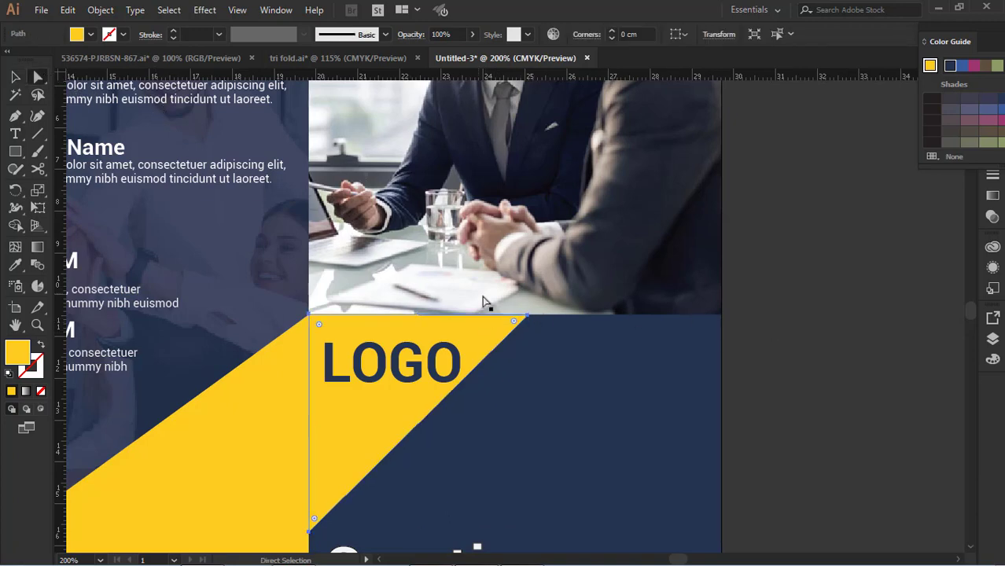
{"action": "left_click", "coordinate": [527, 318]}
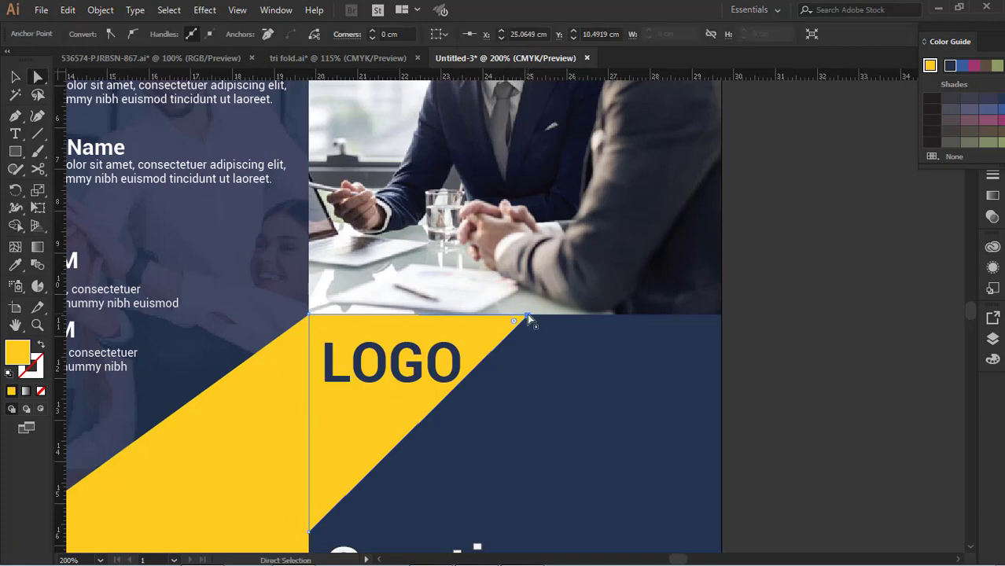
{"action": "left_click_drag", "start_coordinate": [528, 319], "coordinate": [542, 318]}
{"action": "left_click", "coordinate": [769, 350]}
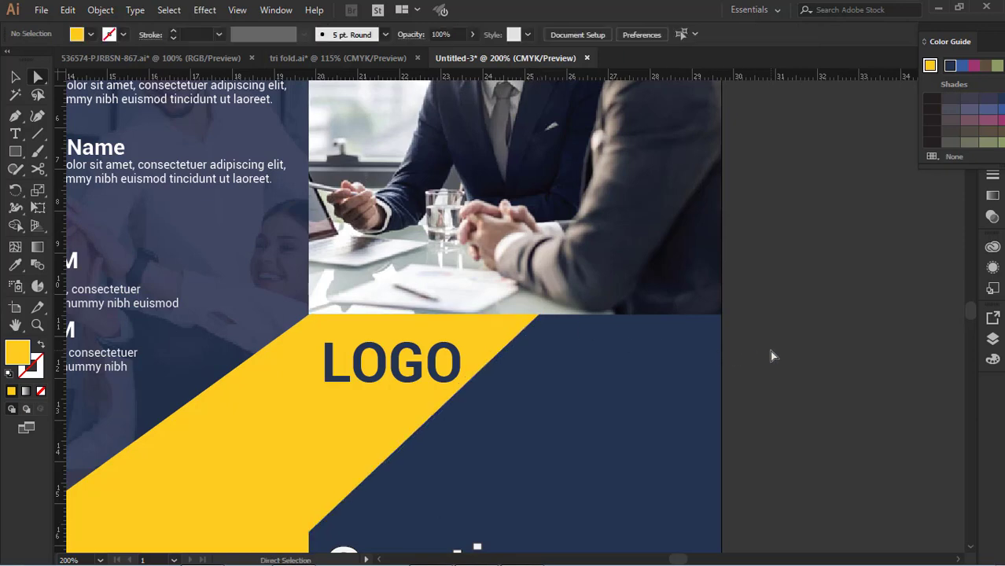
{"action": "scroll", "coordinate": [766, 349], "scroll_direction": "down", "scroll_amount": 1}
{"action": "left_click", "coordinate": [398, 288]}
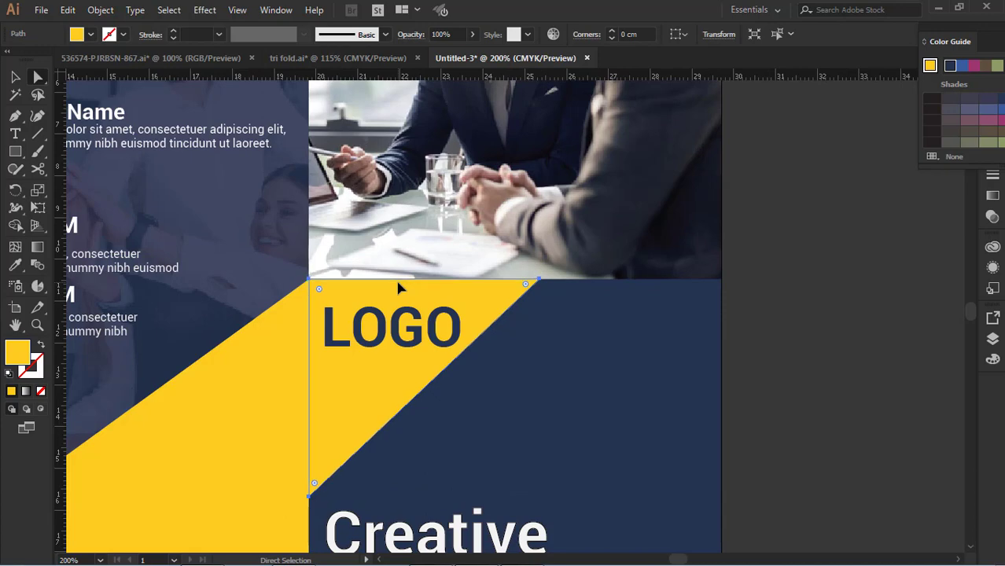
{"action": "left_click", "coordinate": [769, 330]}
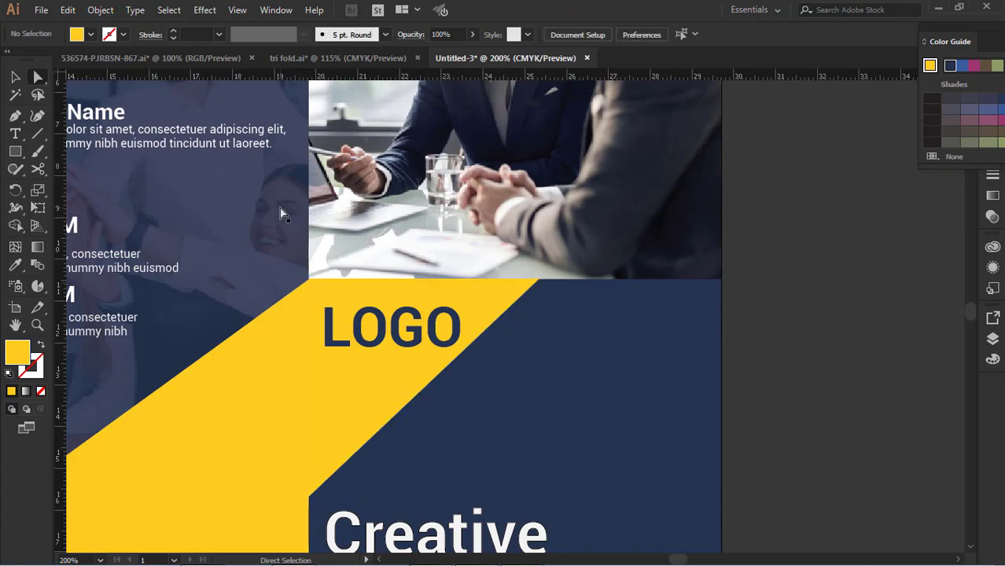
Show the guides and add two vertical guides, one close on each side of the fold between the first two panels.
{"action": "left_click_drag", "start_coordinate": [253, 207], "coordinate": [578, 232]}
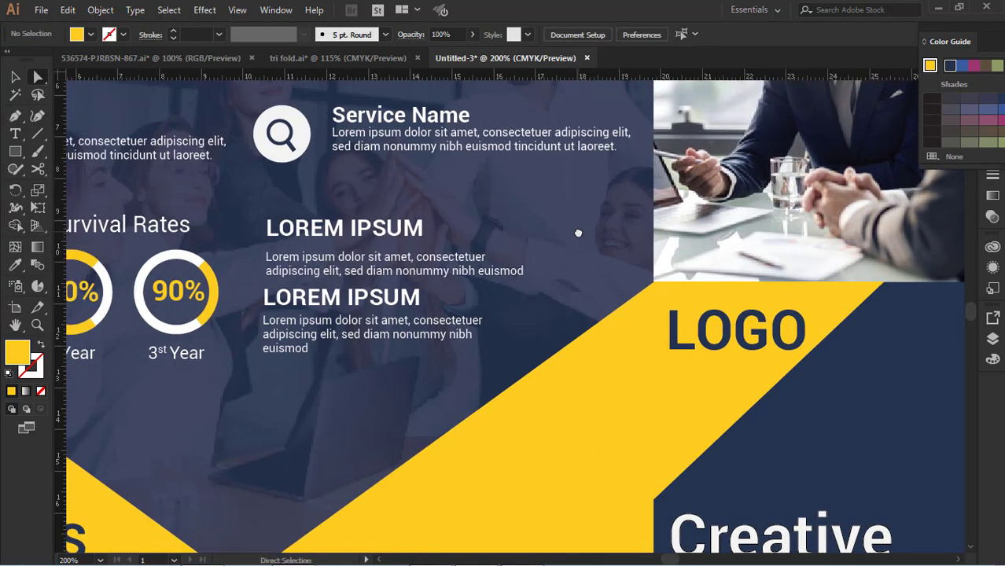
{"action": "key", "text": "ctrl+1"}
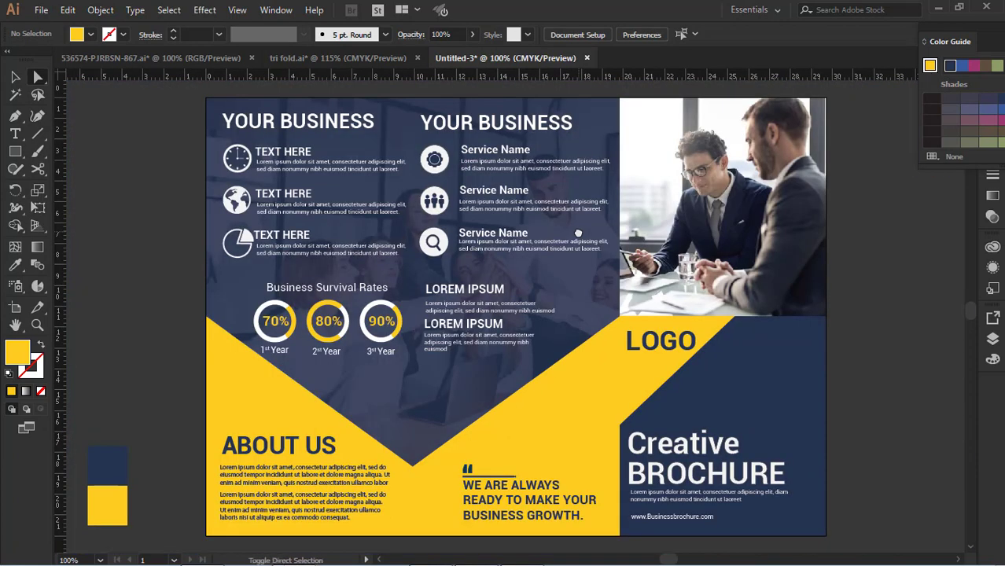
{"action": "key", "text": "ctrl+semicolon"}
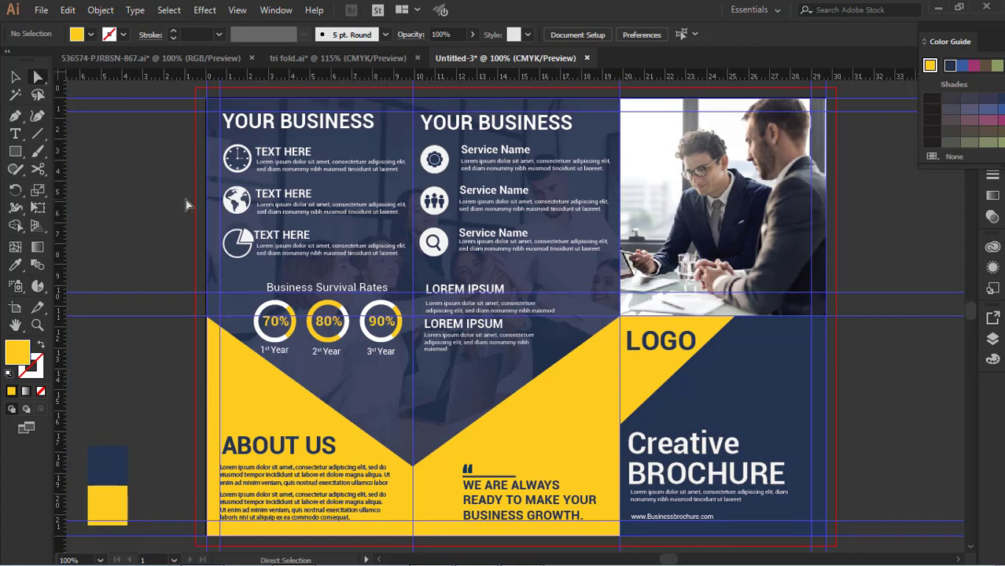
{"action": "left_click_drag", "start_coordinate": [66, 231], "coordinate": [407, 249]}
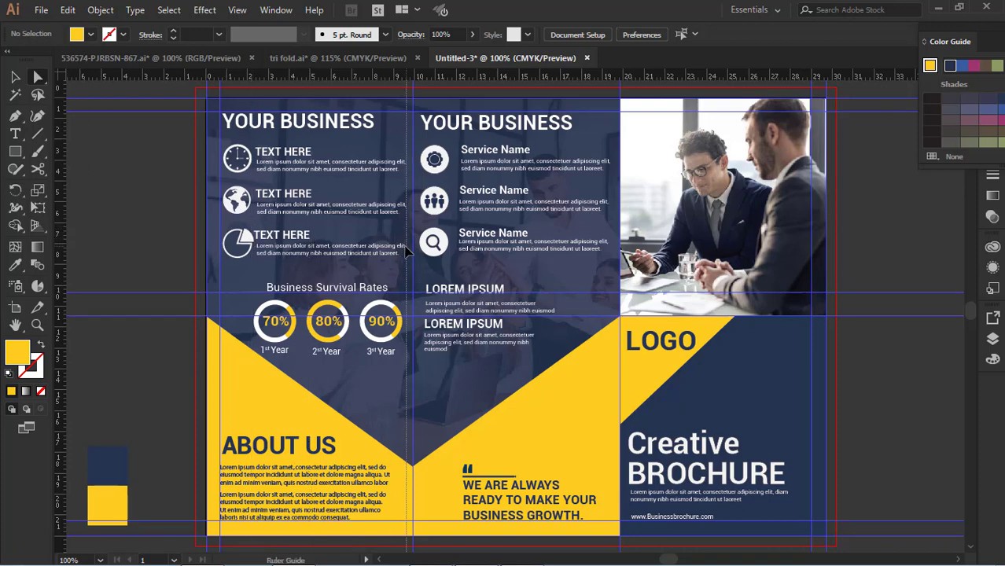
{"action": "left_click_drag", "start_coordinate": [69, 277], "coordinate": [420, 277]}
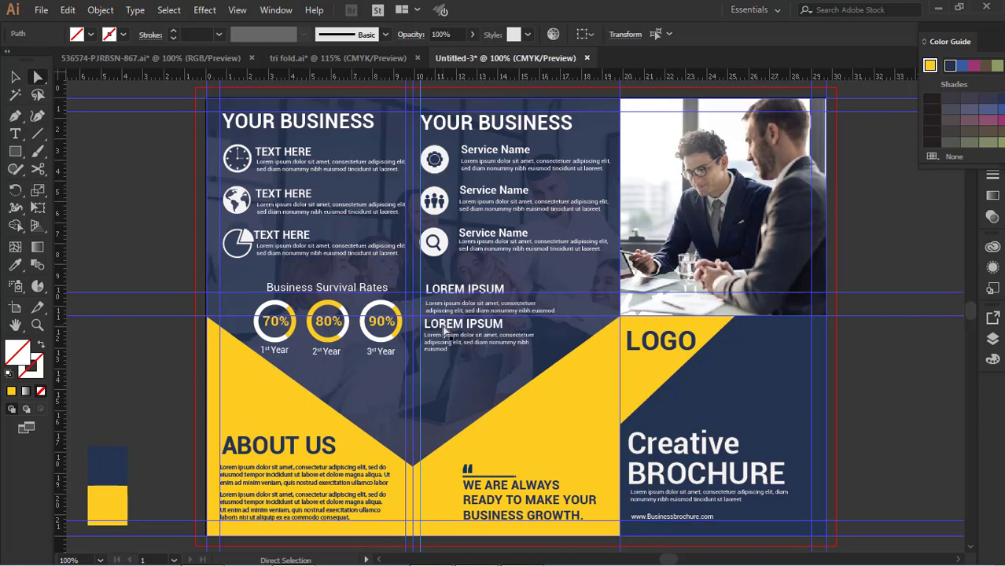
Hide the guides and review the whole brochure in full-screen mode, with the artboard fitted to the window.
{"action": "scroll", "coordinate": [735, 364], "scroll_direction": "down", "scroll_amount": 3}
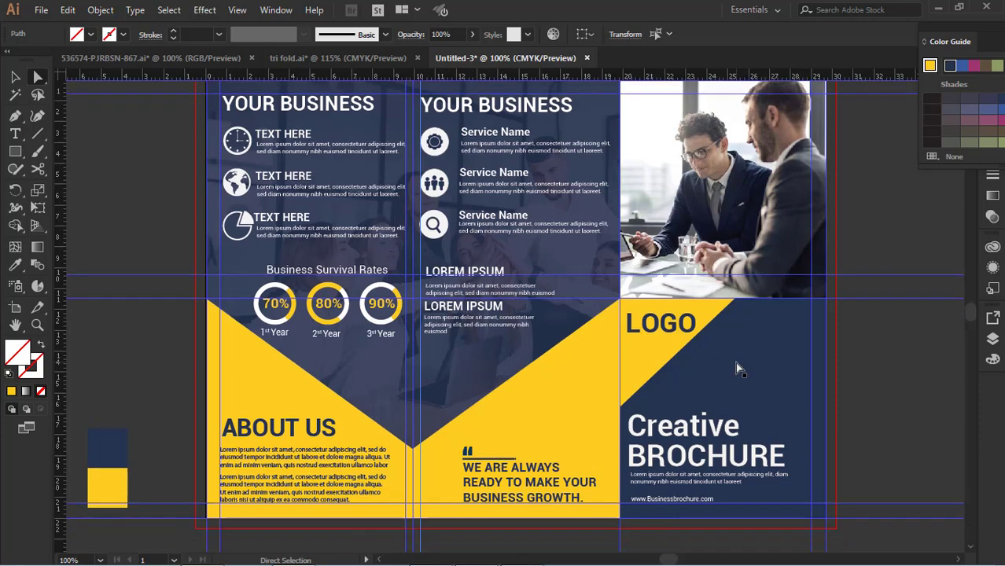
{"action": "scroll", "coordinate": [736, 365], "scroll_direction": "up", "scroll_amount": 4}
{"action": "scroll", "coordinate": [737, 362], "scroll_direction": "down", "scroll_amount": 2}
{"action": "scroll", "coordinate": [521, 465], "scroll_direction": "down", "scroll_amount": 1}
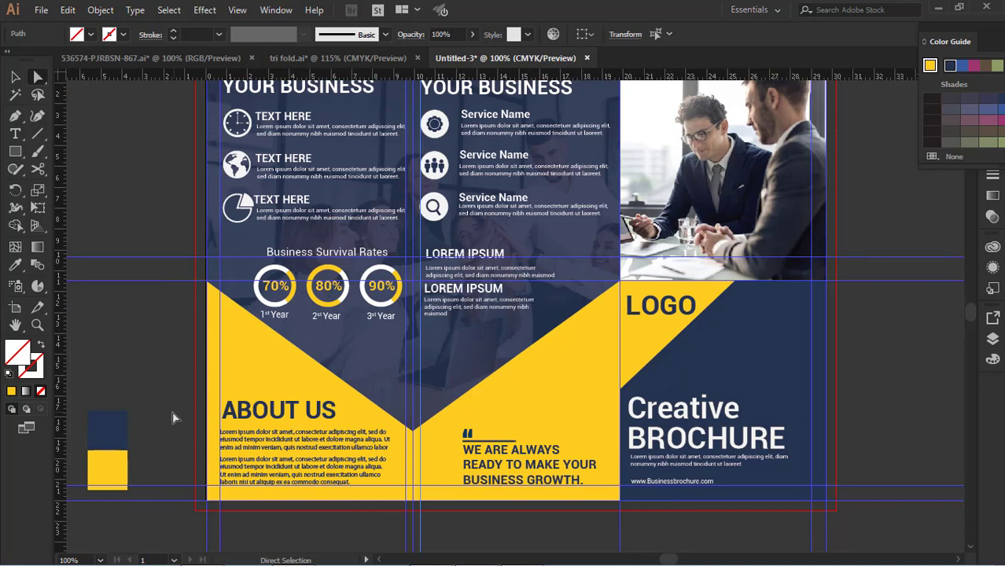
{"action": "scroll", "coordinate": [354, 410], "scroll_direction": "up", "scroll_amount": 2}
{"action": "key", "text": "ctrl+semicolon"}
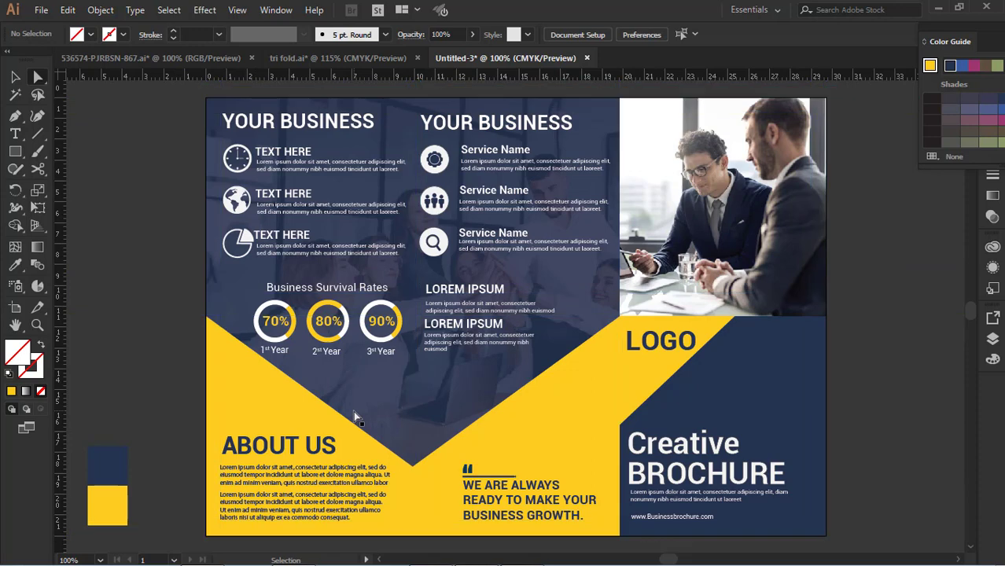
{"action": "key", "text": "f"}
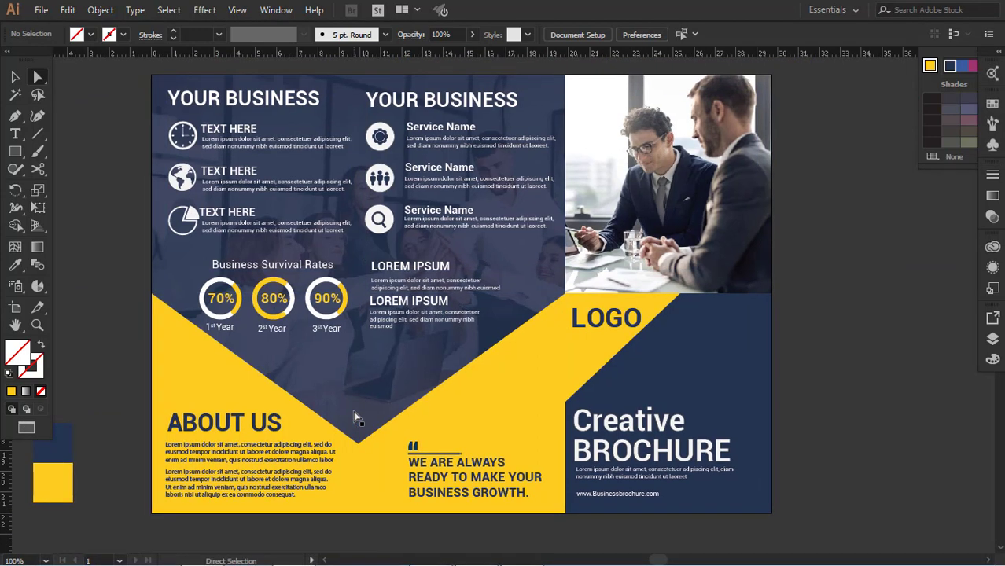
{"action": "key", "text": "f"}
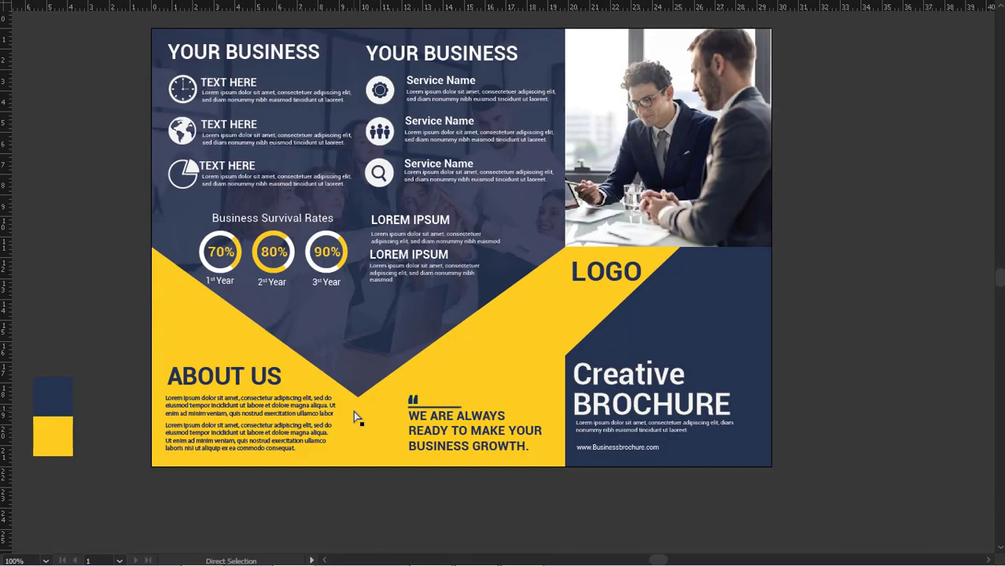
{"action": "key", "text": "ctrl+0"}
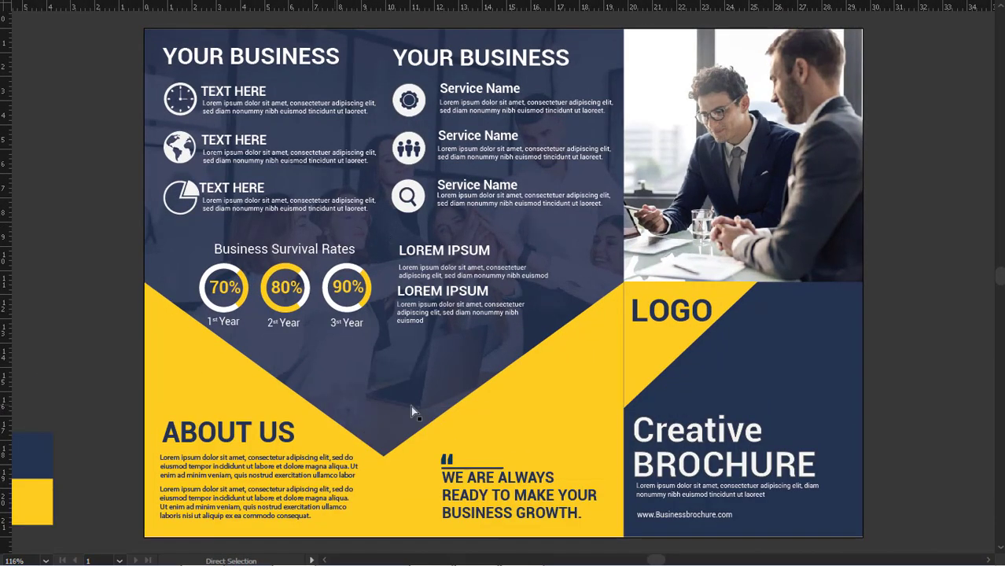
{"action": "left_click", "coordinate": [649, 347]}
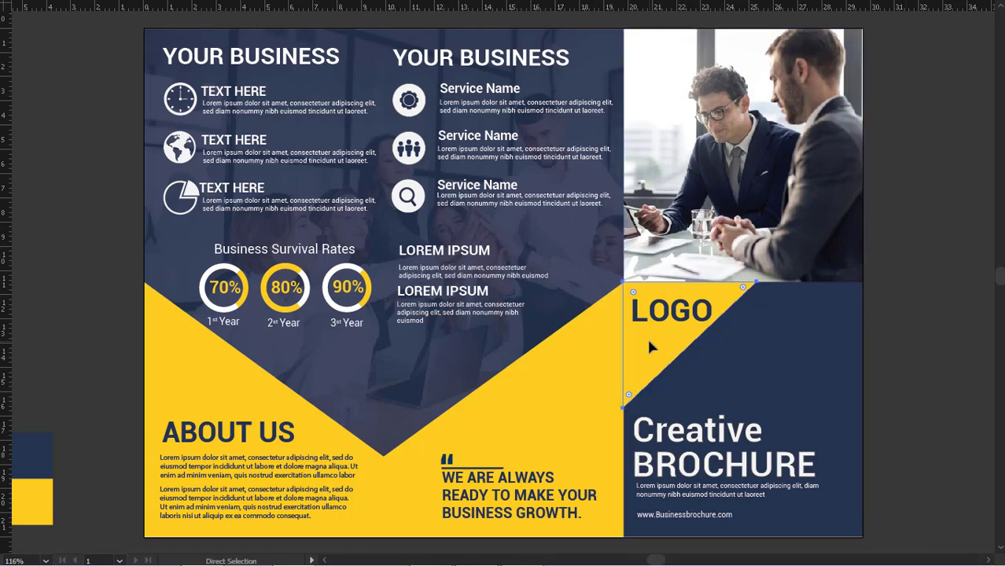
{"action": "left_click", "coordinate": [950, 317]}
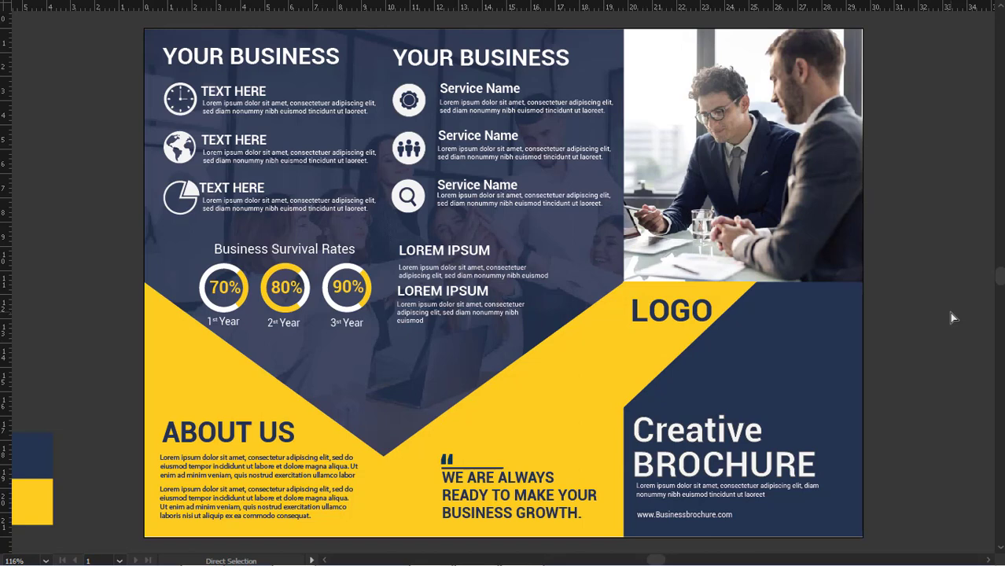